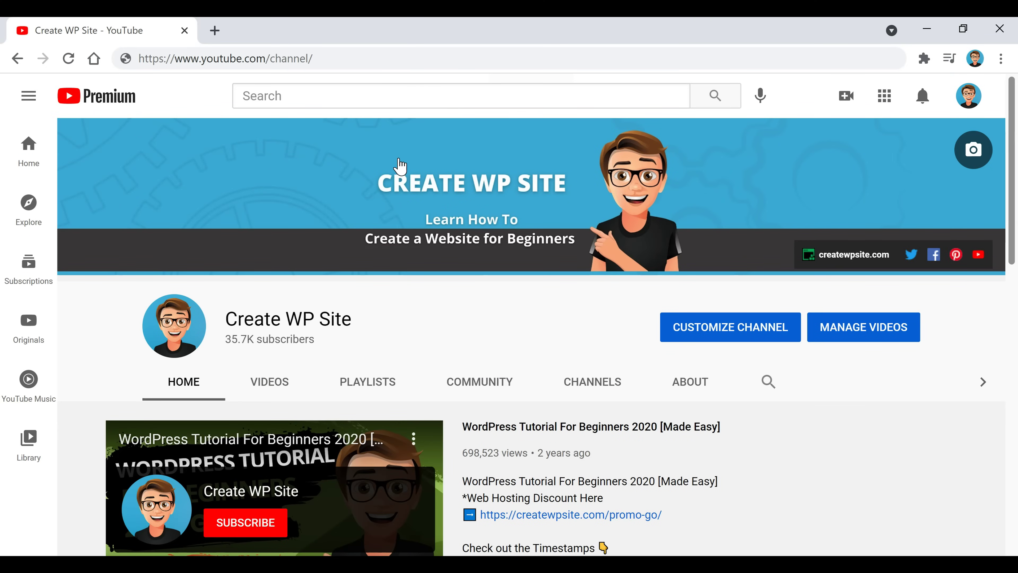
# Go to createwpsite.com/gd-hosting and open the recommended GoDaddy web hosting offer with a free domain.
pyautogui.click(342, 57)
pyautogui.write('http://createwpsite.com/gd-hosting')
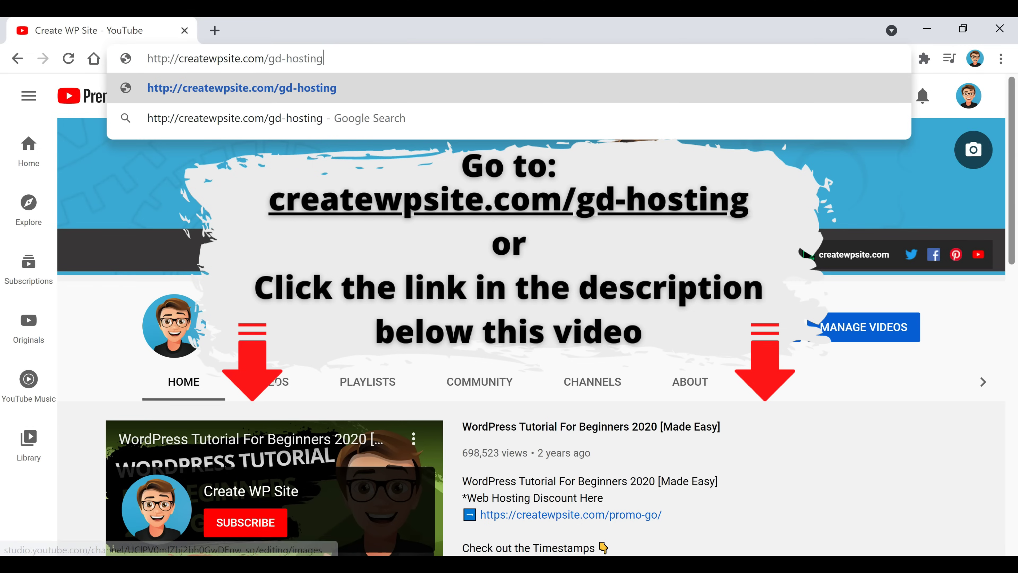
pyautogui.press('Return')
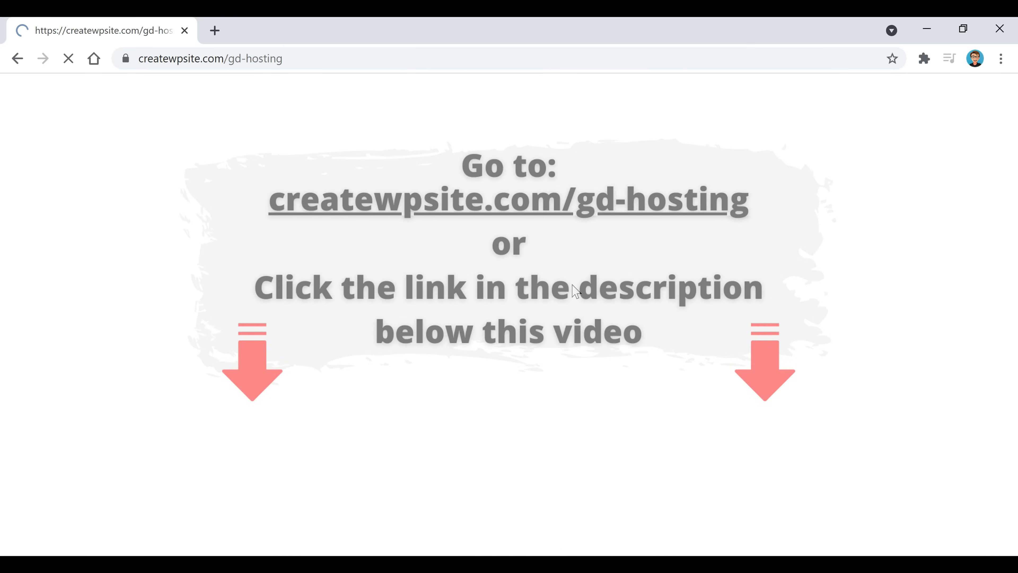
pyautogui.scroll(-4, 416, 321)
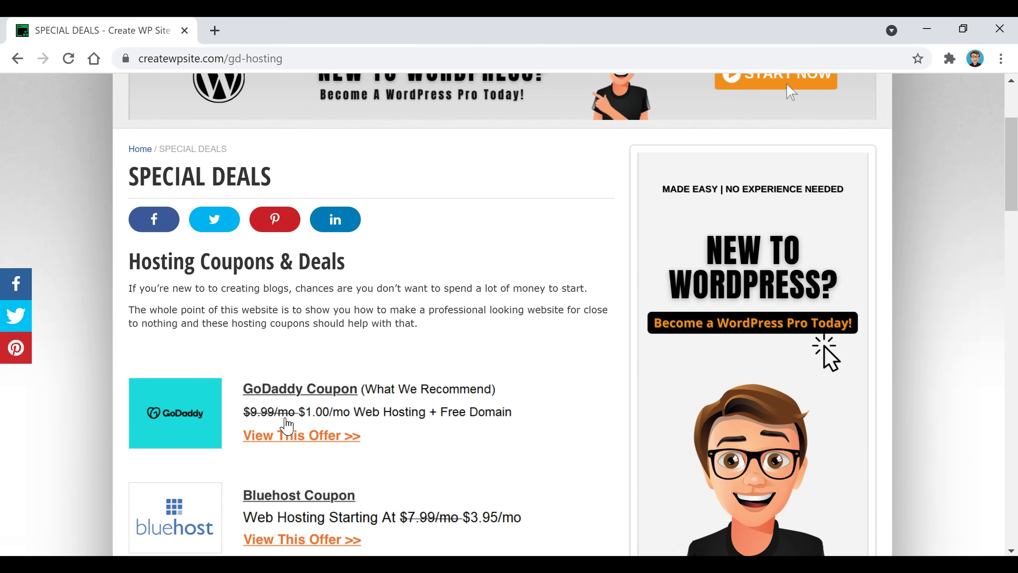
pyautogui.click(288, 438)
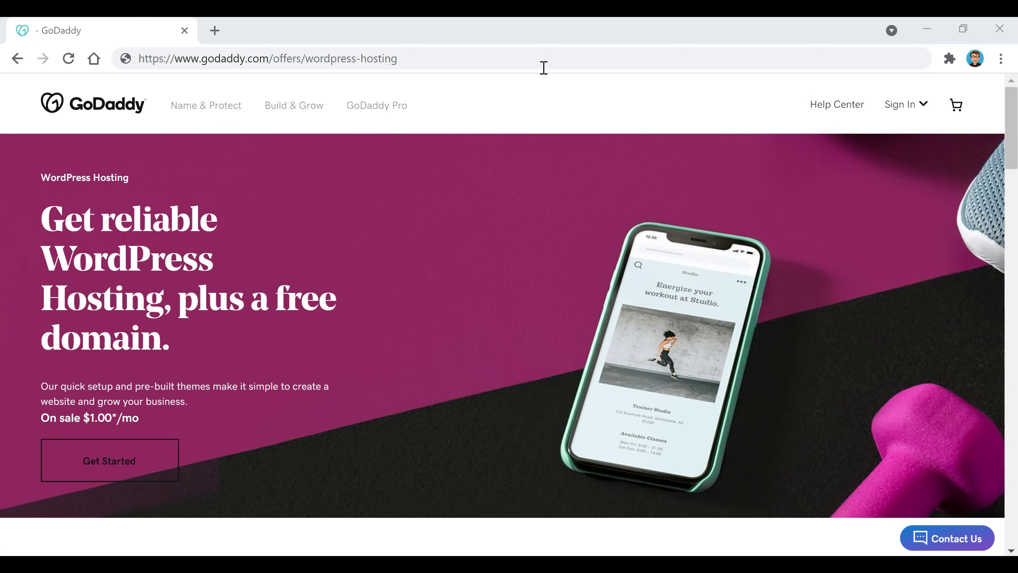
pyautogui.click(537, 32)
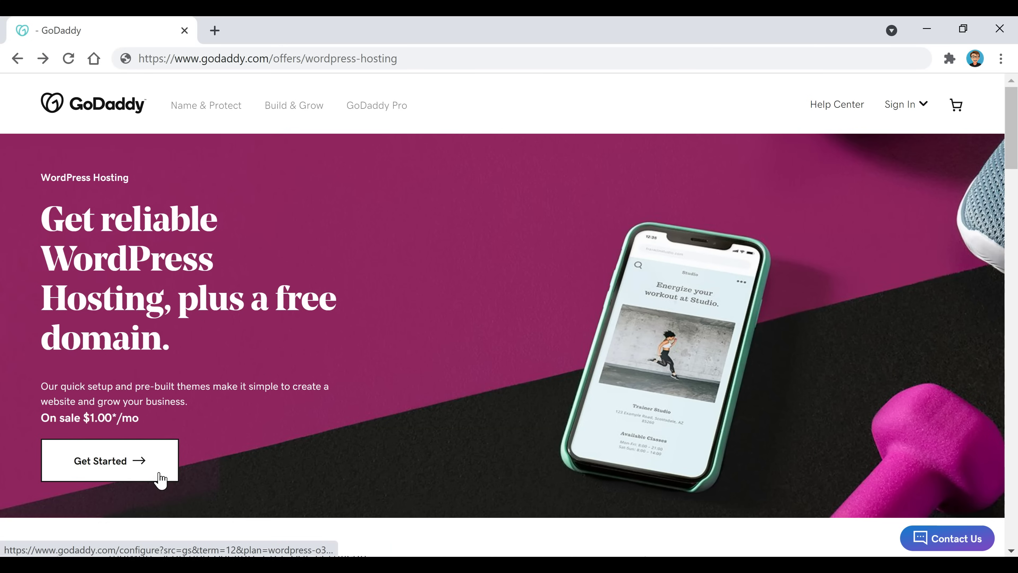
# Start the GoDaddy WordPress hosting order, keeping the Basic plan and 12-month term without adding Essential Website Security.
pyautogui.click(161, 479)
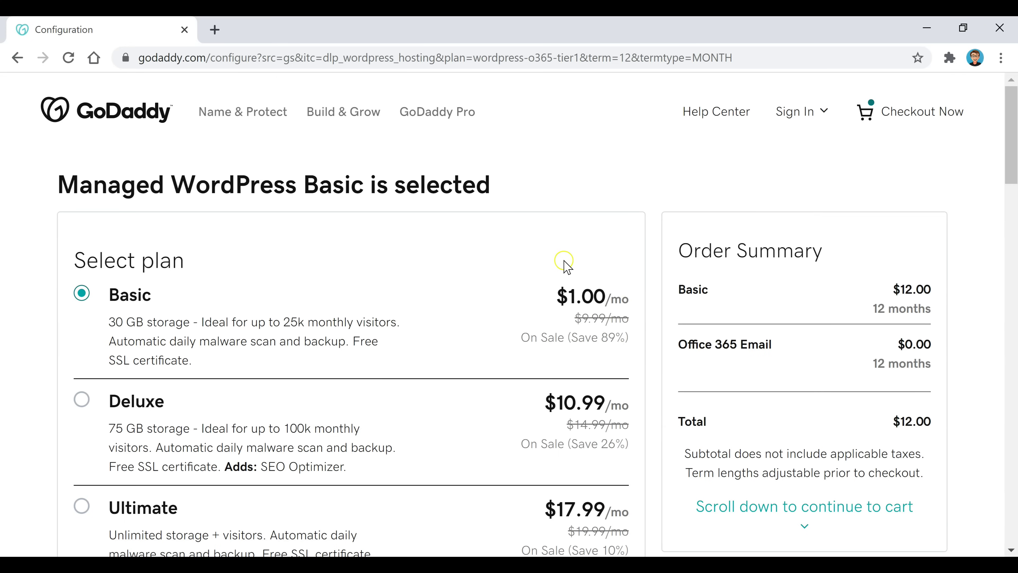
pyautogui.scroll(-2, 521, 268)
pyautogui.scroll(-12, 465, 254)
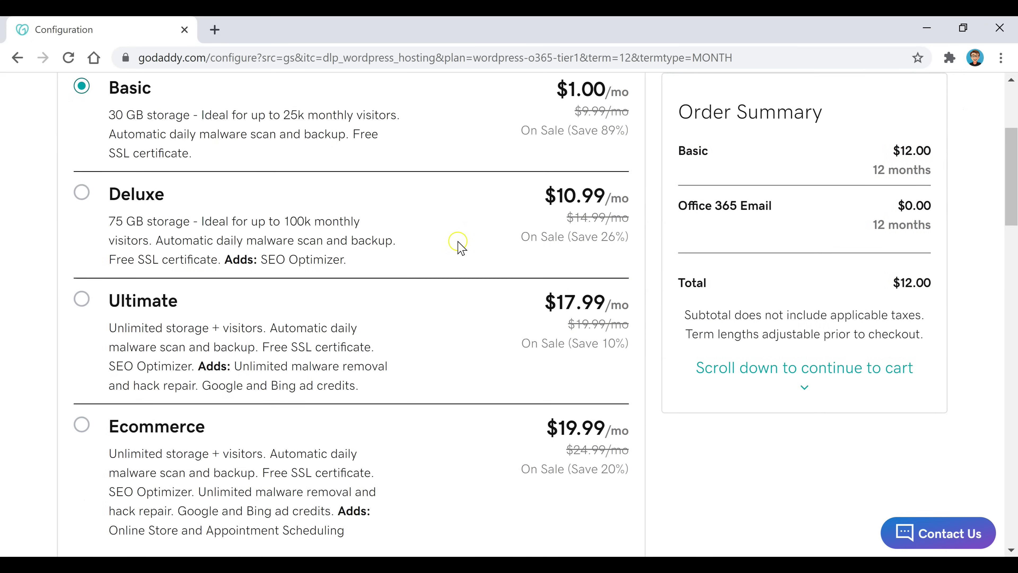
pyautogui.scroll(-4, 458, 247)
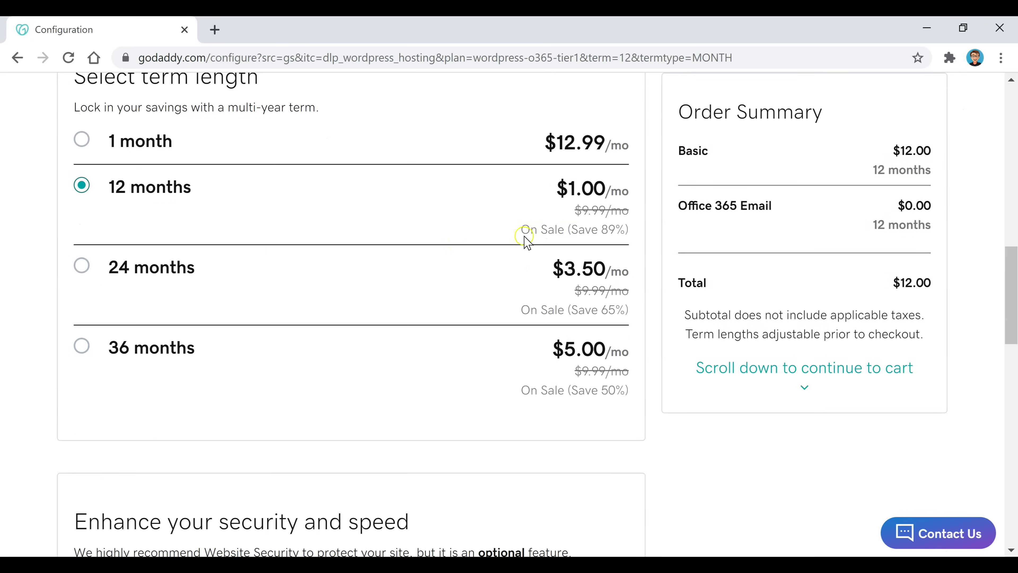
pyautogui.scroll(-8, 489, 251)
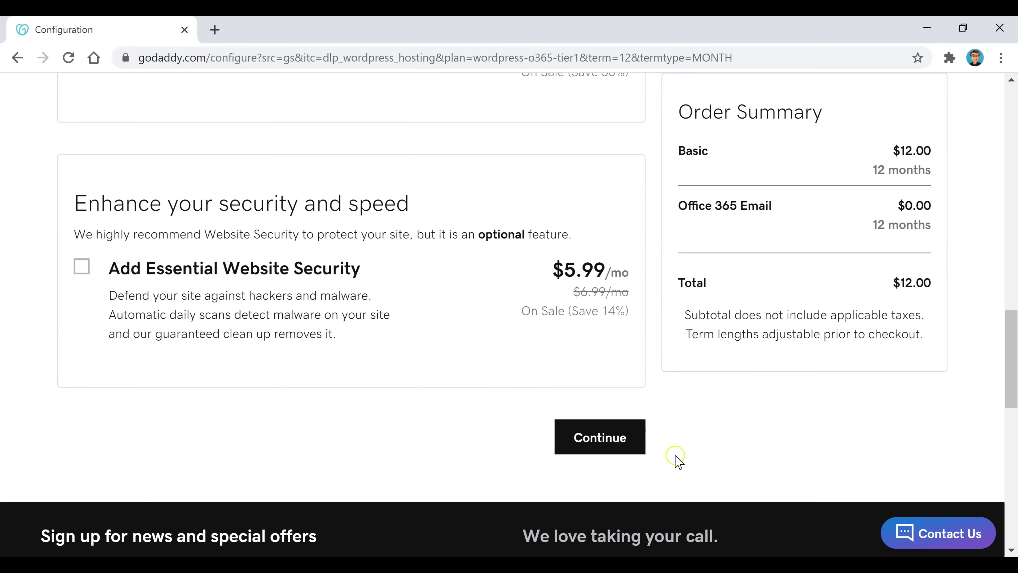
pyautogui.click(596, 441)
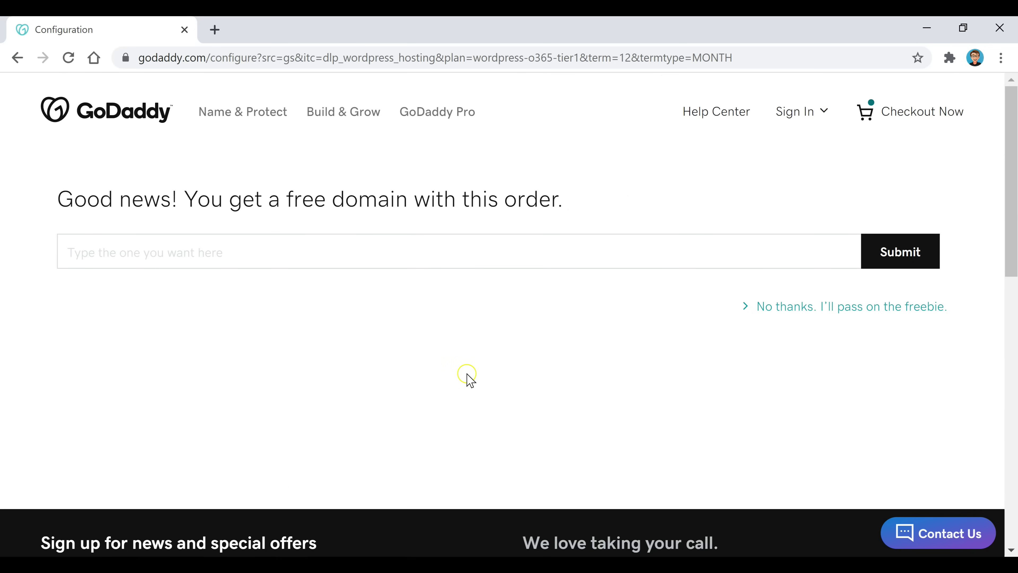
# Search for the free domain examplename456.com and select it for the order.
pyautogui.click(316, 248)
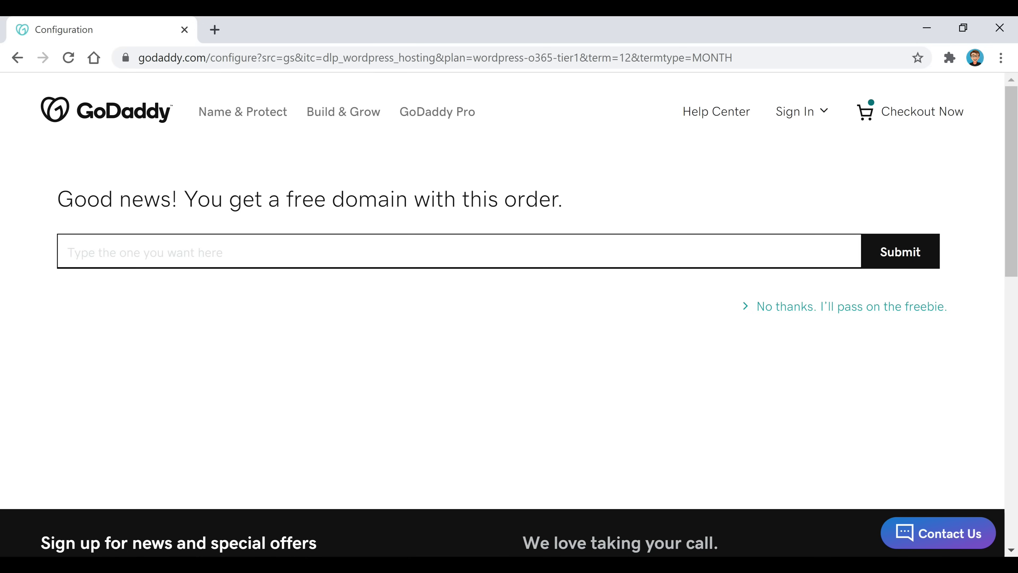
pyautogui.write('example')
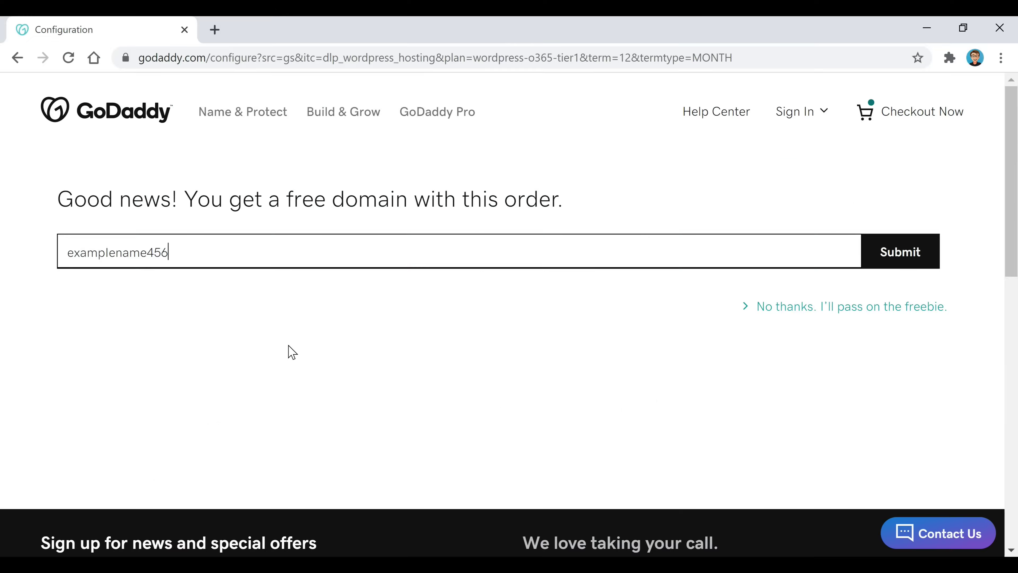
pyautogui.write('.com')
pyautogui.click(901, 262)
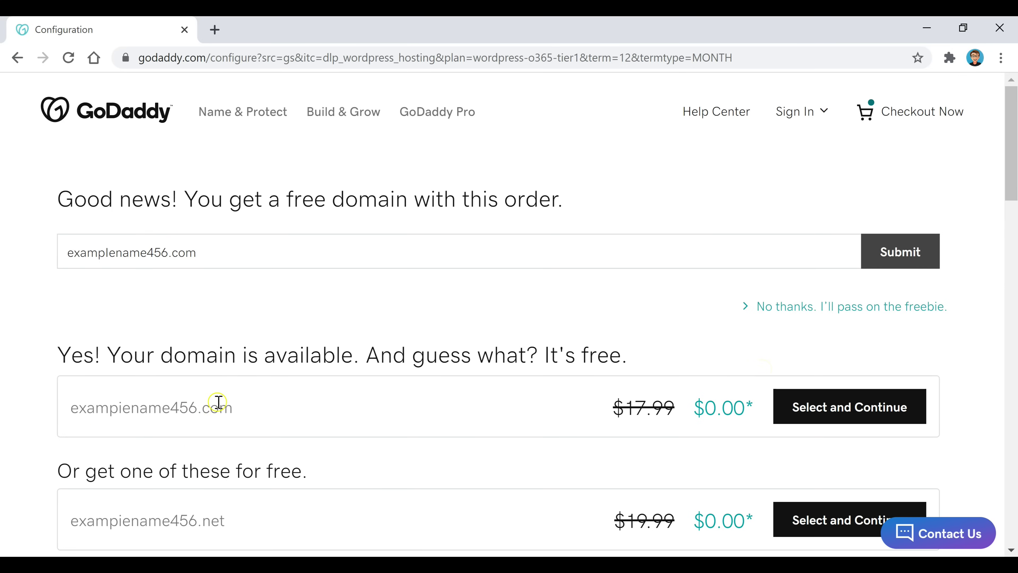
pyautogui.click(875, 419)
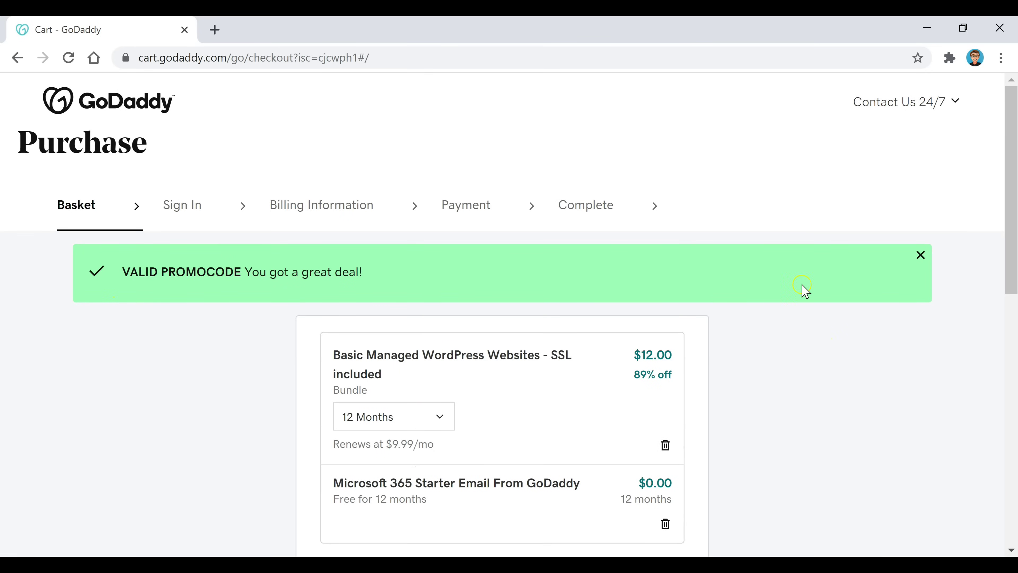
# Review the cart with the 12-month hosting plan and proceed to checkout without adding Full Domain Privacy & Protection.
pyautogui.scroll(-5, 801, 339)
pyautogui.scroll(-7, 802, 339)
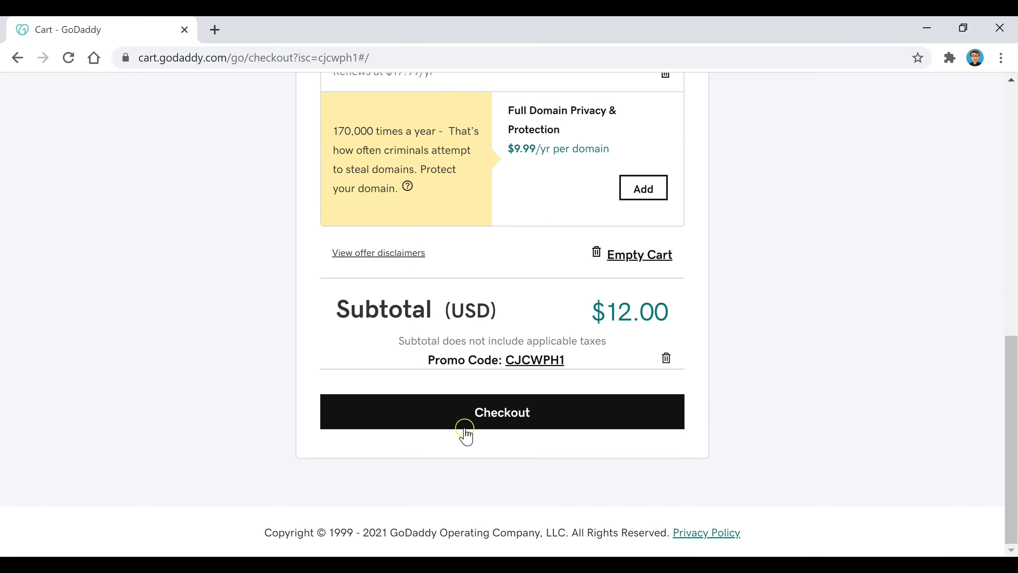
pyautogui.click(497, 414)
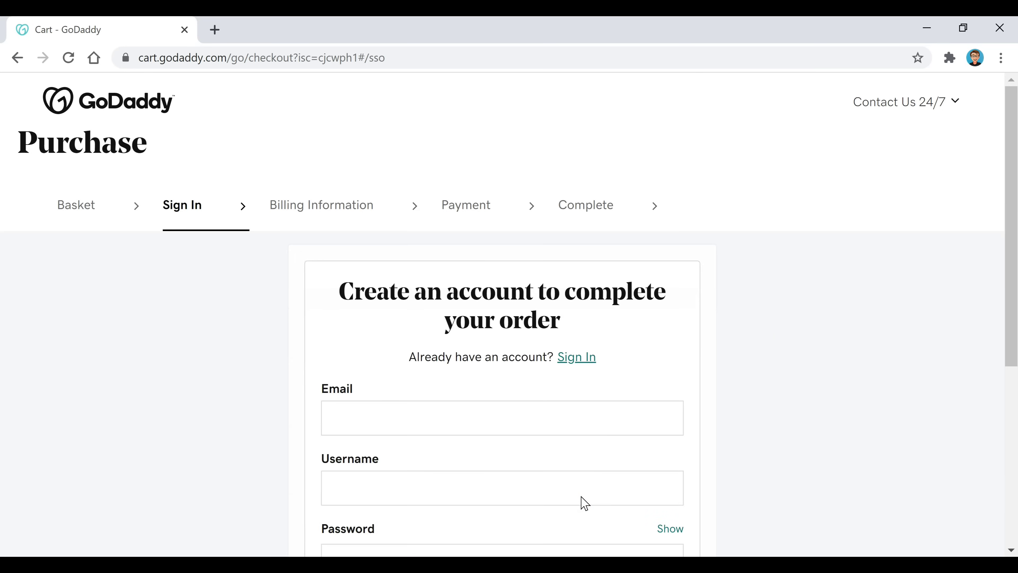
# Create a GoDaddy account for the order by filling in the e-mail, username and account password.
pyautogui.click(788, 297)
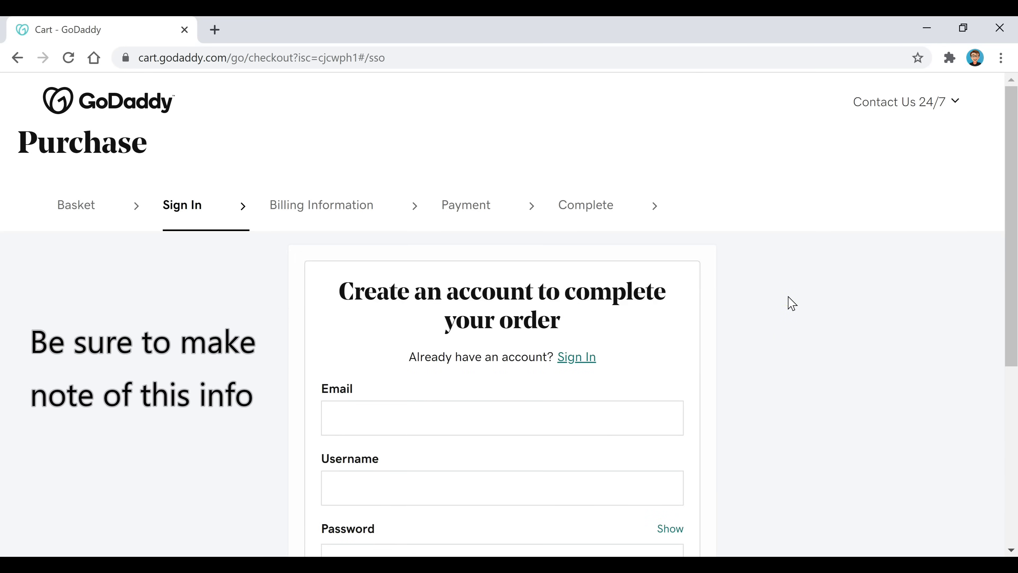
pyautogui.scroll(-2, 788, 298)
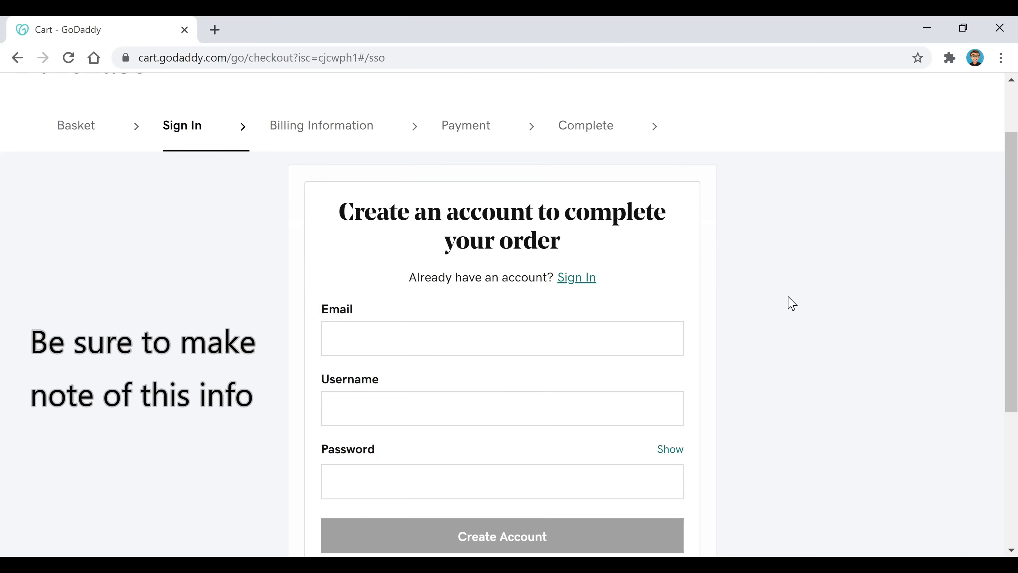
pyautogui.scroll(-2, 791, 303)
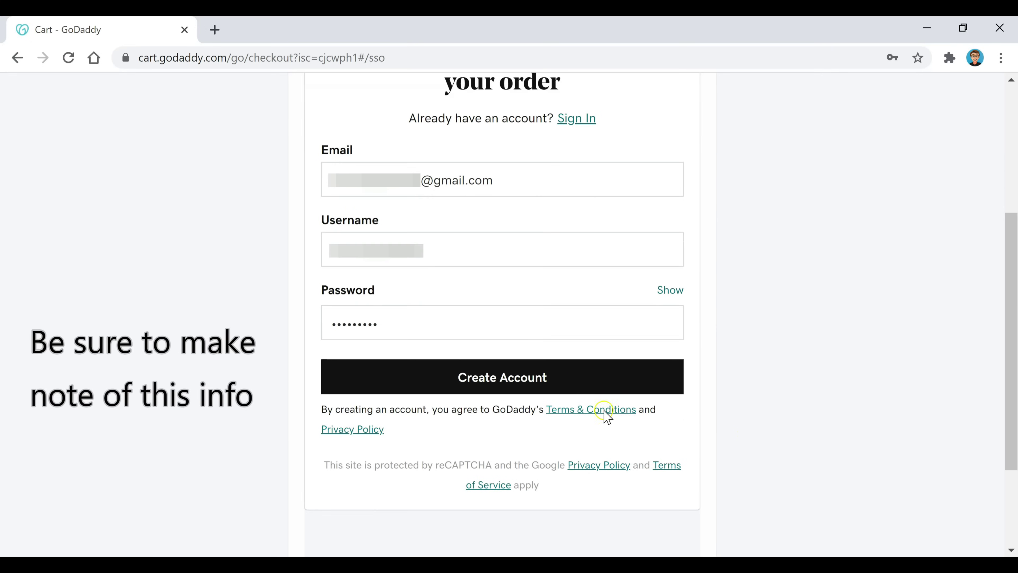
pyautogui.click(566, 386)
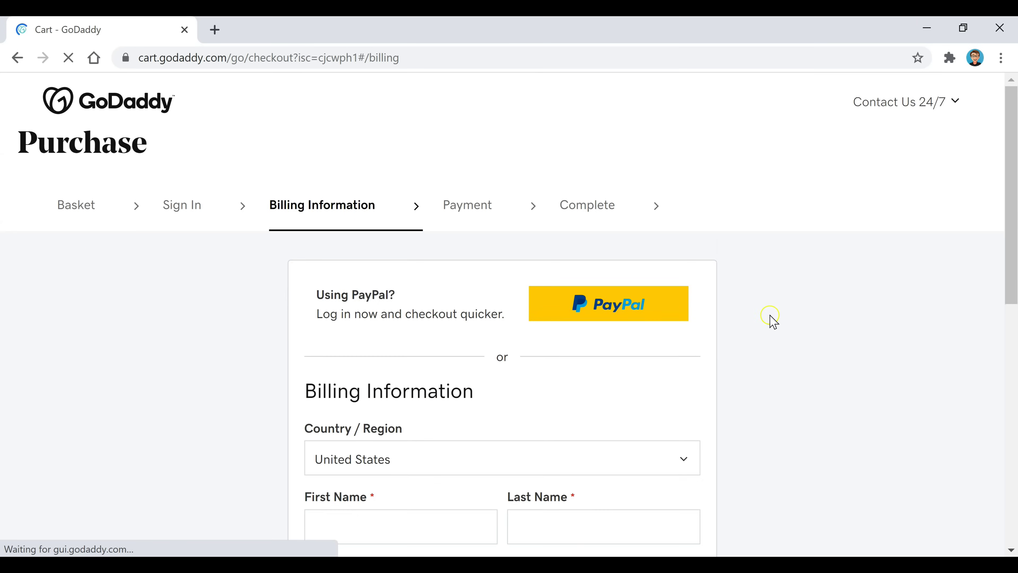
# Choose PayPal as the payment method, log in with the PayPal e-mail and password, and agree to the payment terms.
pyautogui.scroll(-8, 763, 352)
pyautogui.scroll(4, 765, 359)
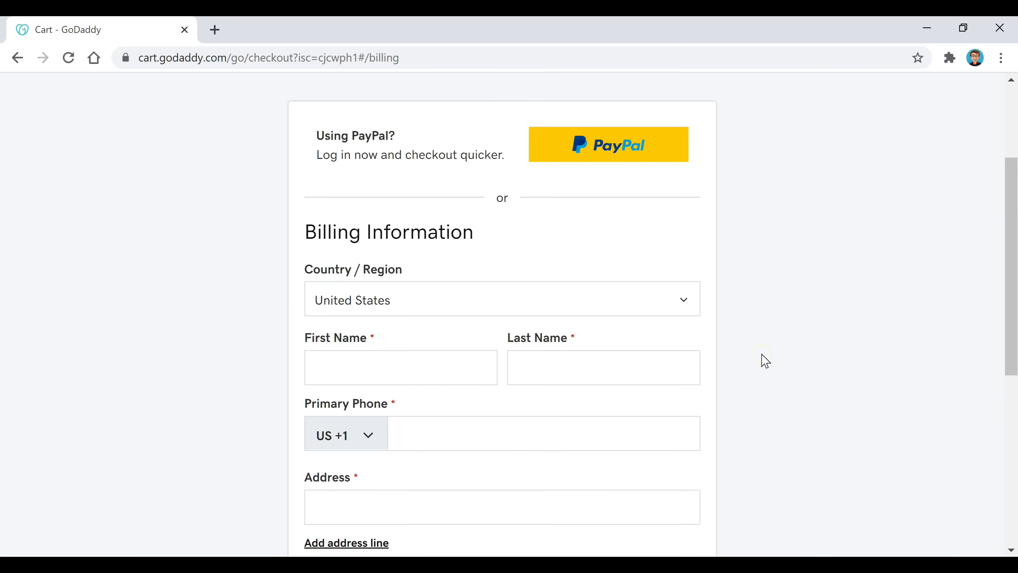
pyautogui.scroll(4, 763, 359)
pyautogui.click(595, 317)
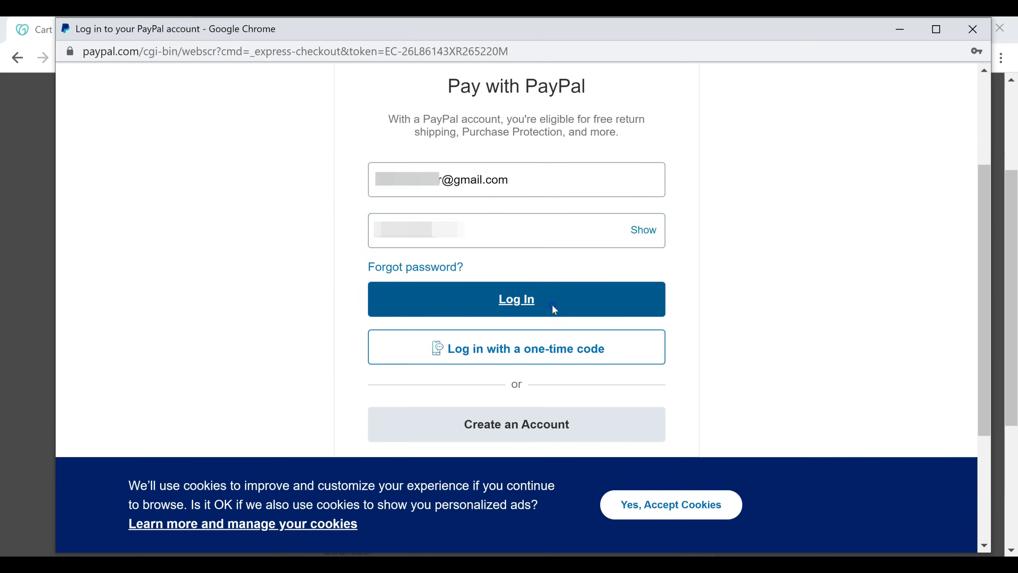
pyautogui.click(554, 309)
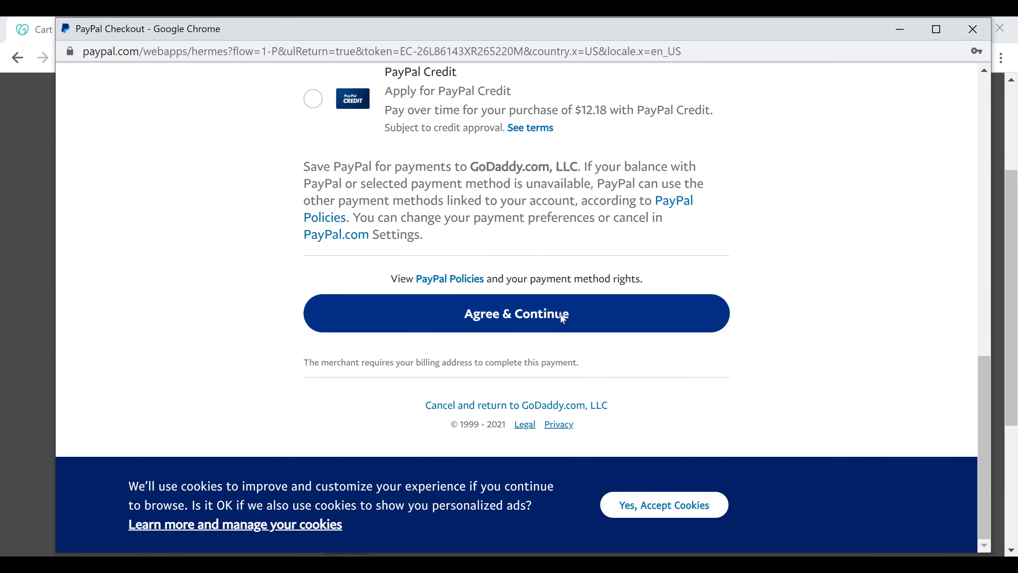
pyautogui.click(563, 318)
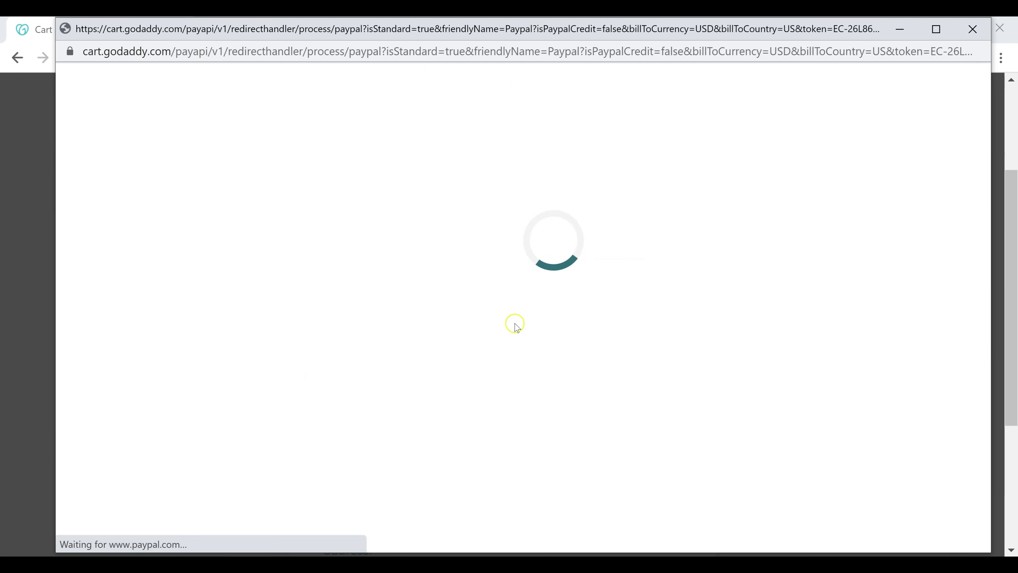
# Complete the purchase of the hosting plan and domain, and dismiss the order confirmation.
pyautogui.scroll(-5, 964, 298)
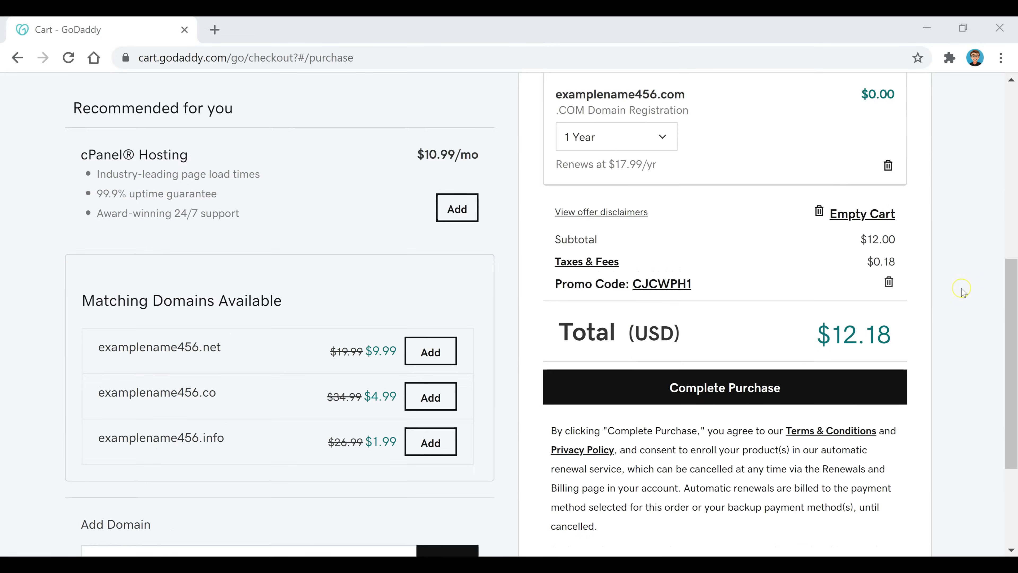
pyautogui.scroll(-2, 964, 292)
pyautogui.click(797, 307)
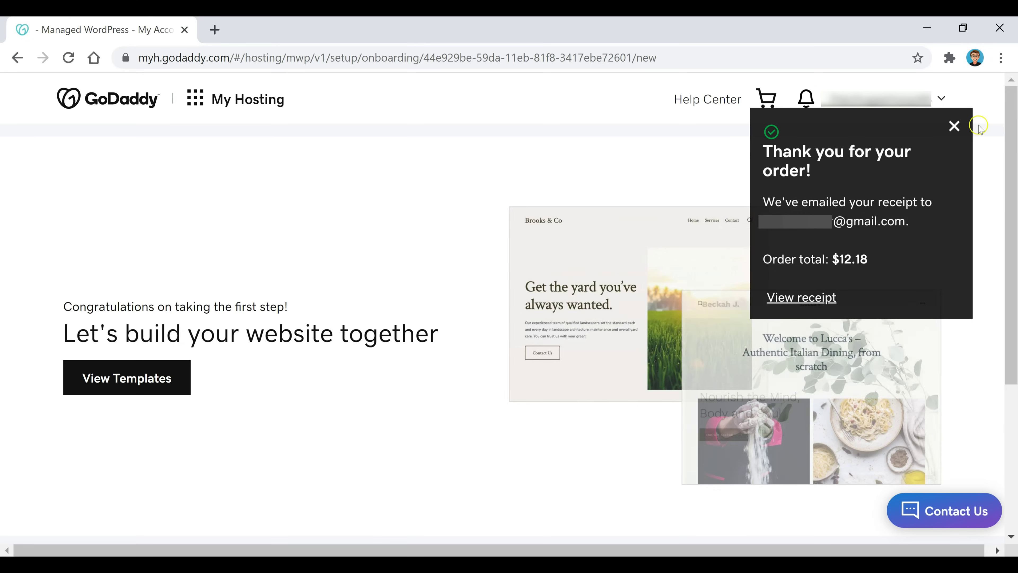
pyautogui.click(955, 125)
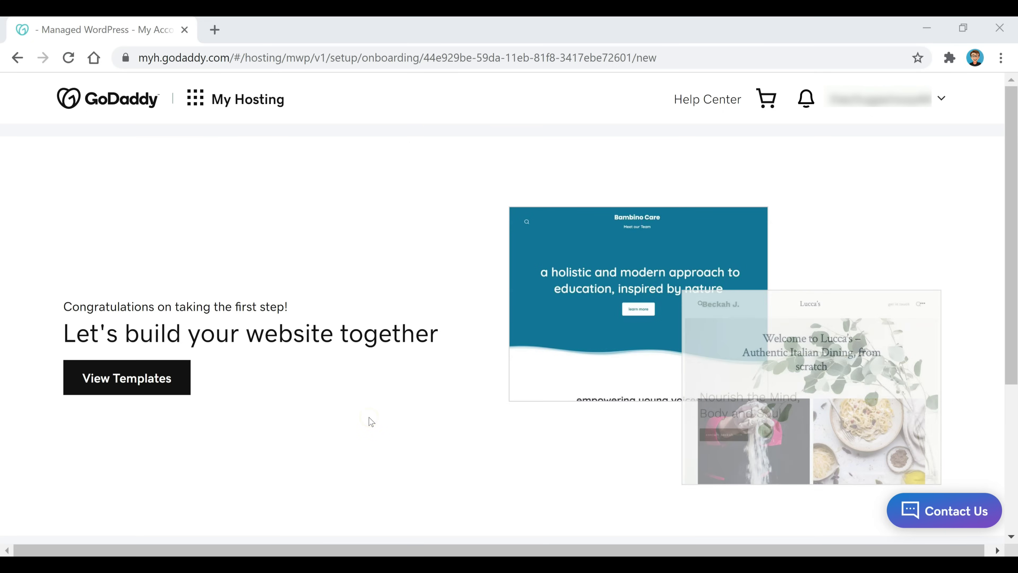
# Choose the manual WordPress setup and create the site's login by entering a WordPress username and WordPress password.
pyautogui.scroll(-5, 461, 392)
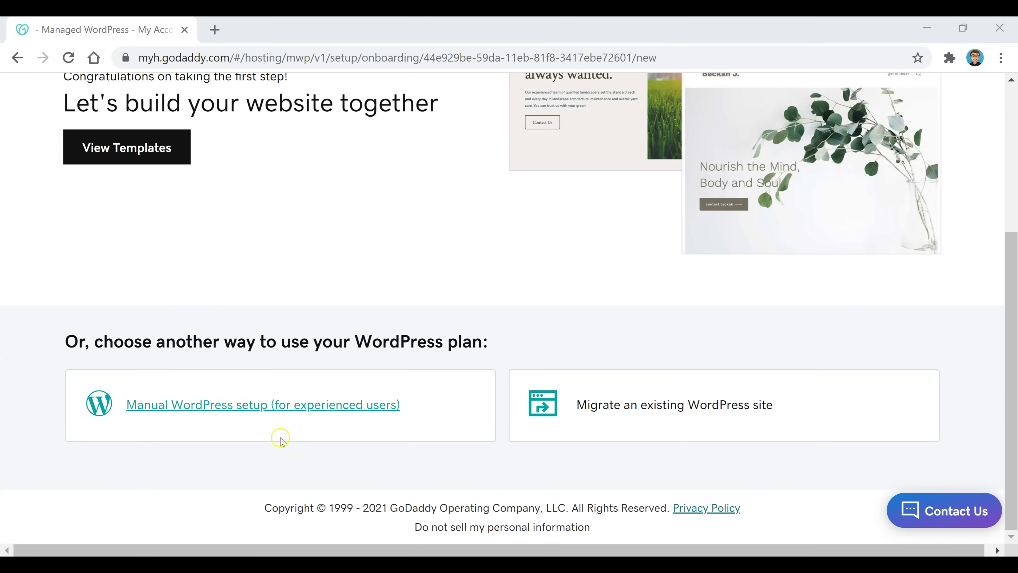
pyautogui.click(226, 406)
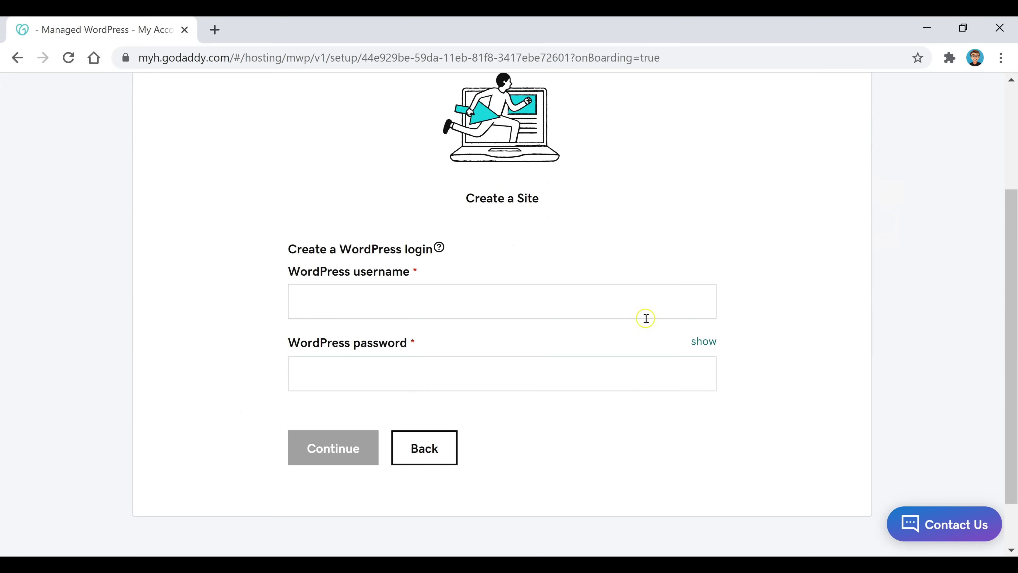
pyautogui.click(594, 311)
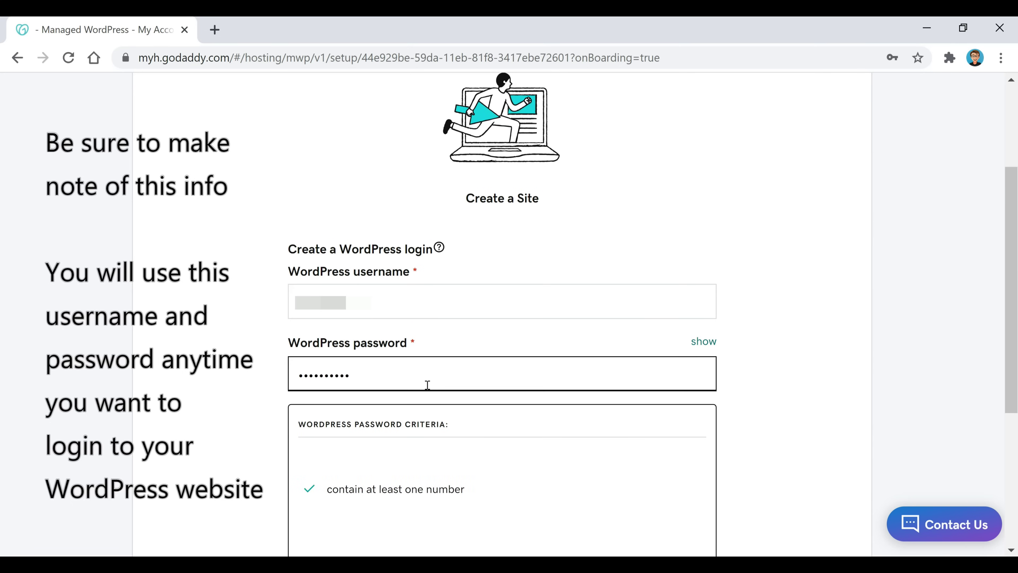
pyautogui.write('•')
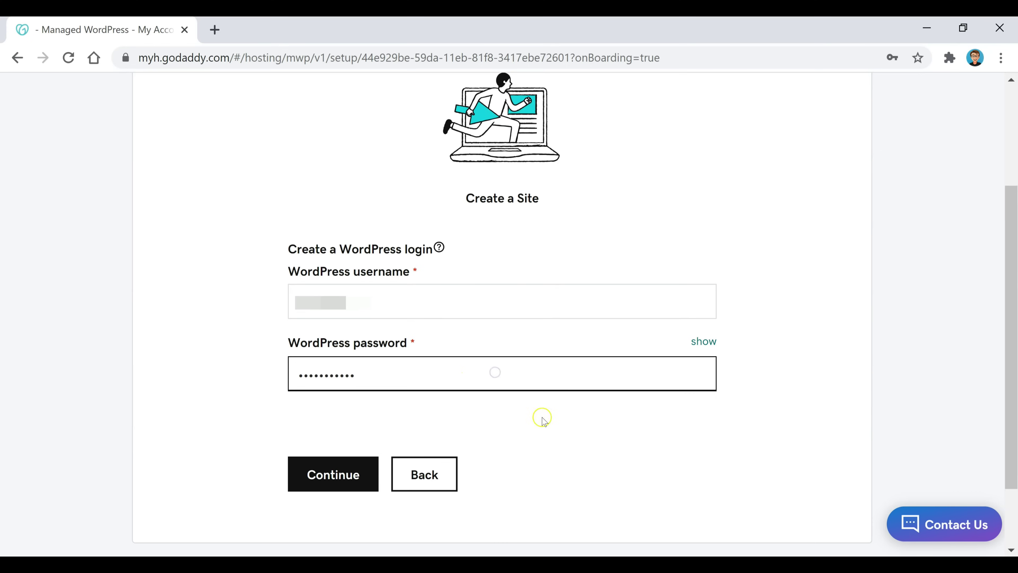
pyautogui.click(336, 473)
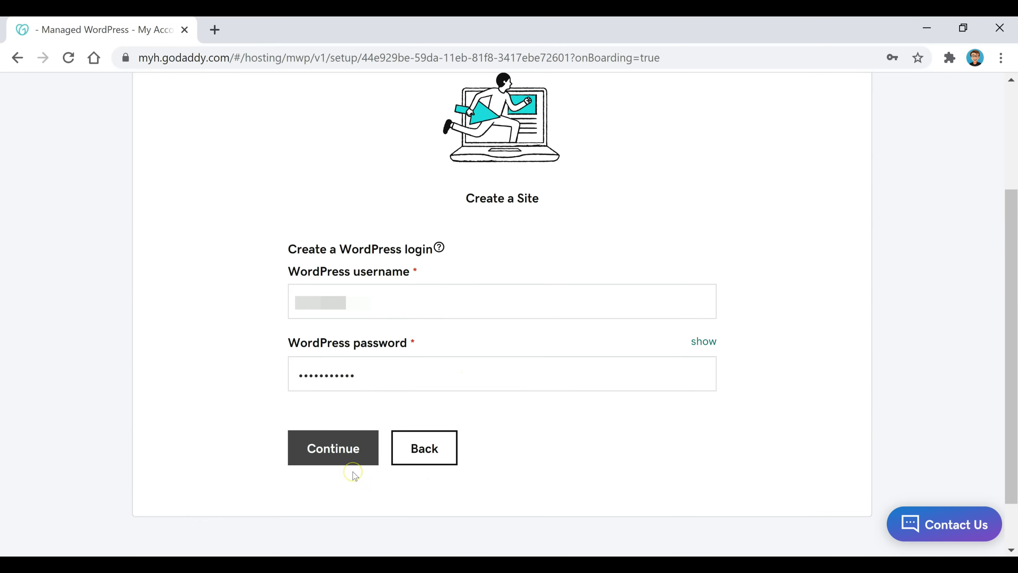
pyautogui.click(334, 456)
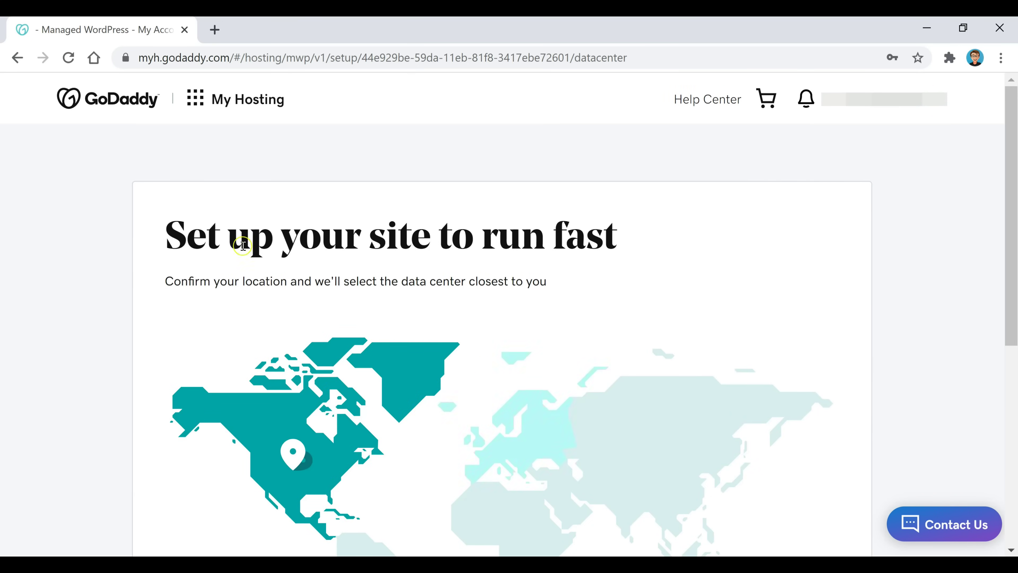
# Confirm North America as the location for the site's data center and continue the WordPress setup.
pyautogui.scroll(-5, 323, 257)
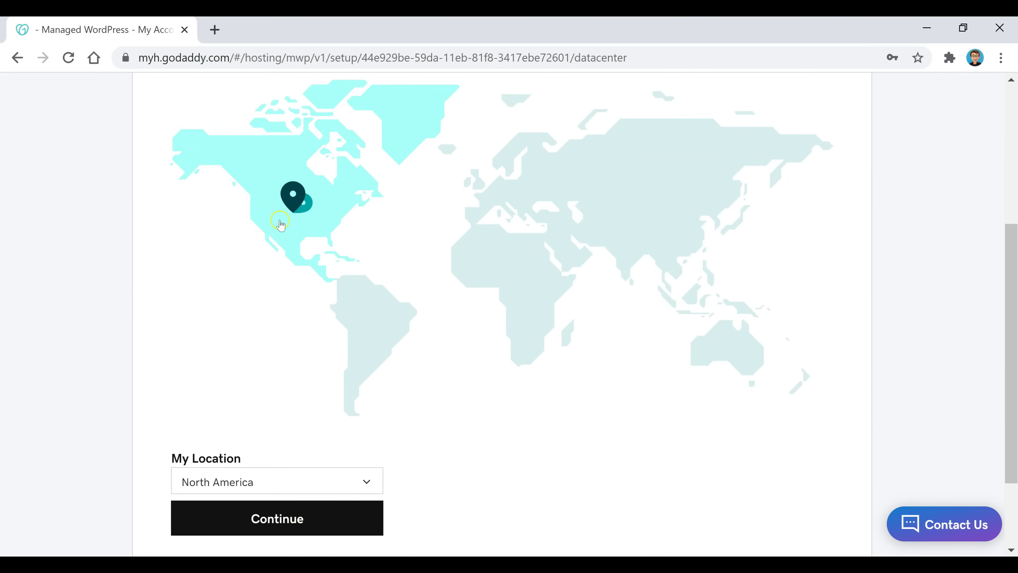
pyautogui.scroll(-1, 281, 225)
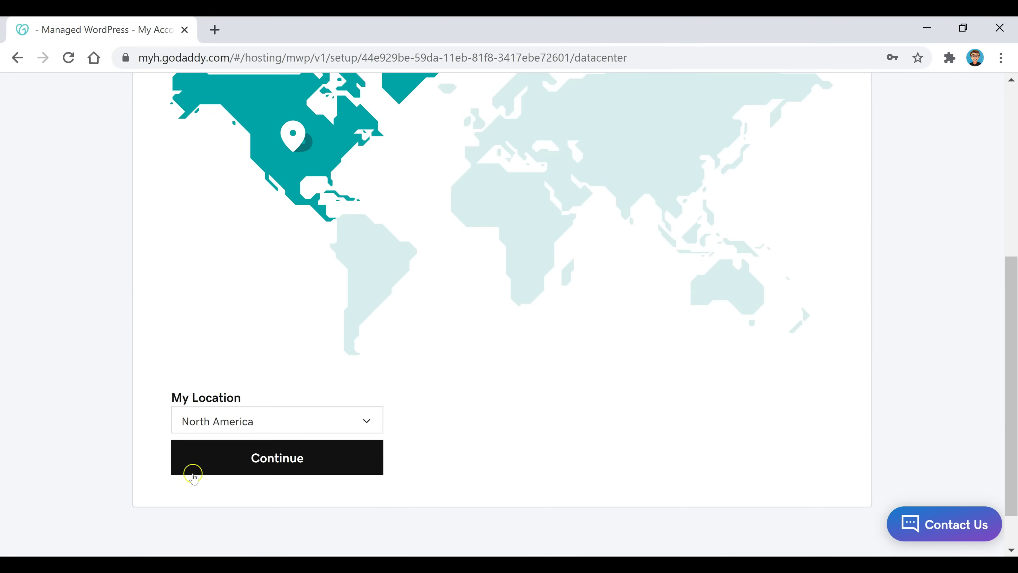
pyautogui.click(291, 471)
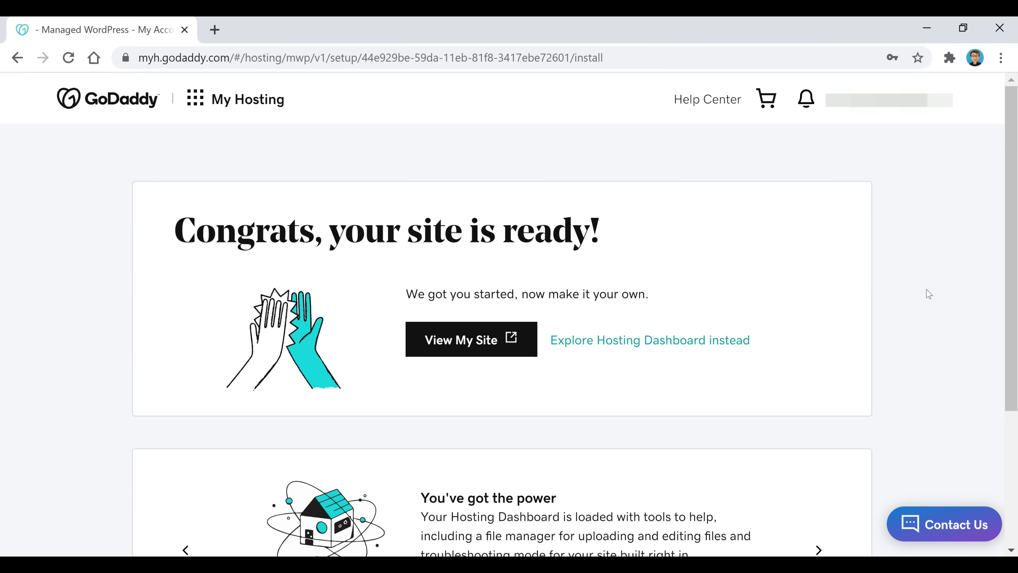
# View the newly created site and open its WordPress dashboard.
pyautogui.click(467, 337)
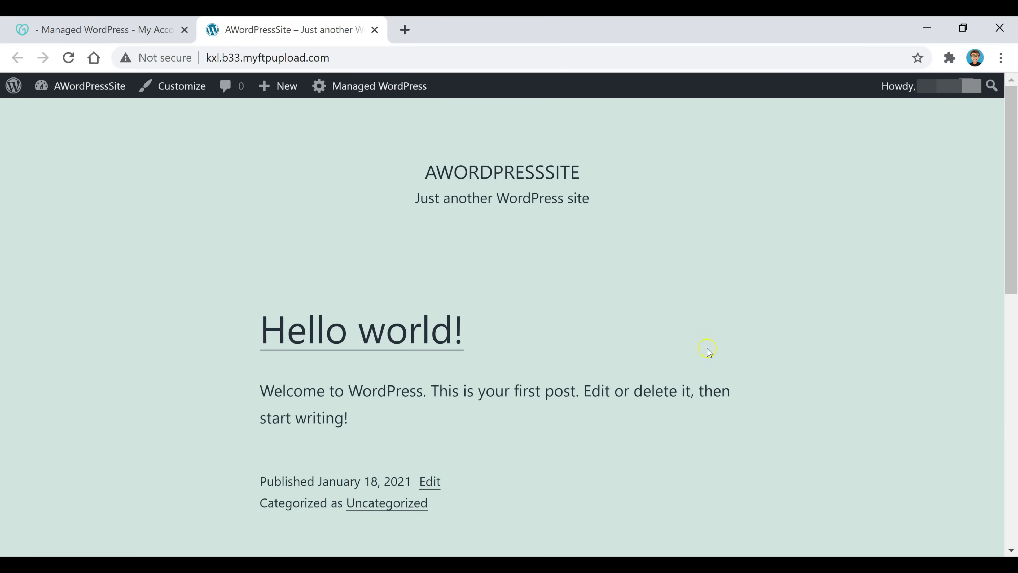
pyautogui.click(49, 87)
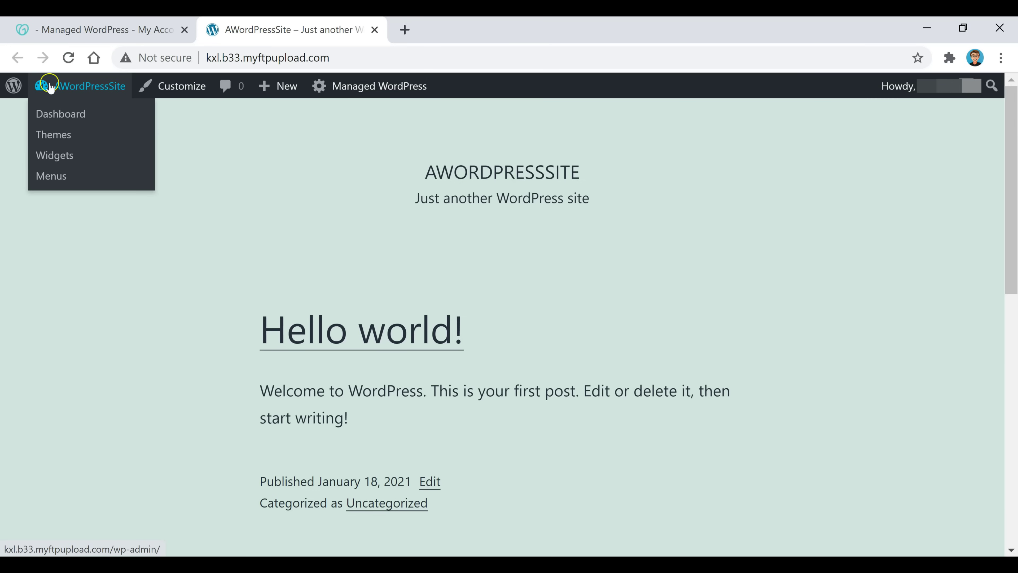
pyautogui.click(73, 115)
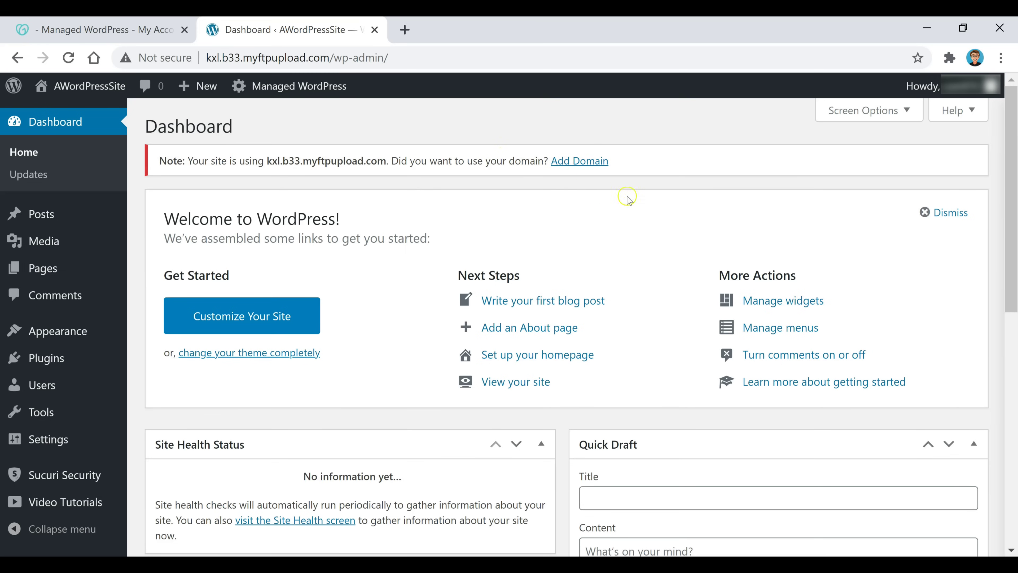
# Attach the domain examplename456.com to the site as the account's primary domain and check its status in the hosting settings.
pyautogui.click(595, 169)
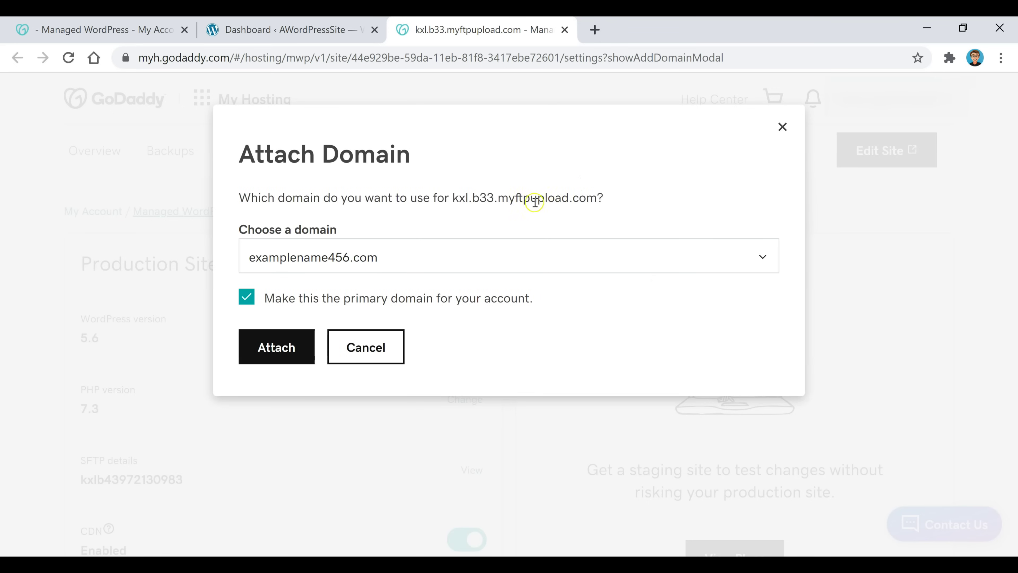
pyautogui.click(445, 257)
pyautogui.click(394, 326)
pyautogui.click(282, 353)
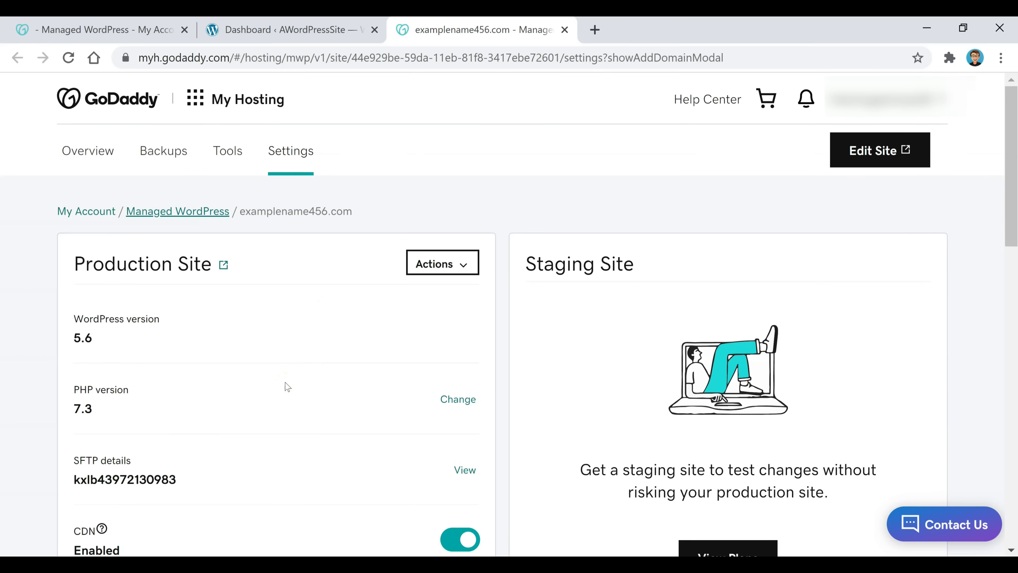
pyautogui.scroll(-8, 439, 203)
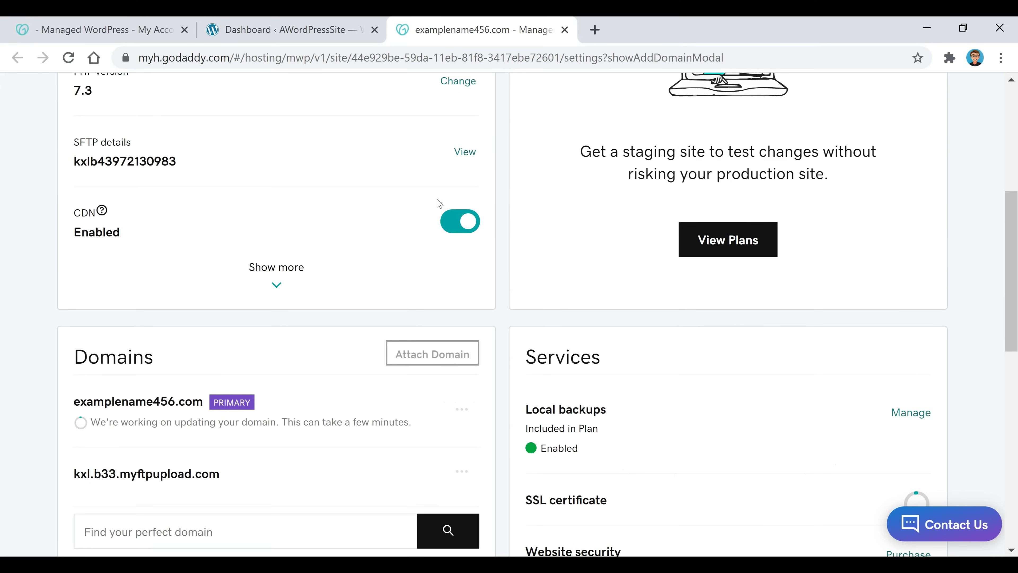
pyautogui.scroll(-4, 439, 201)
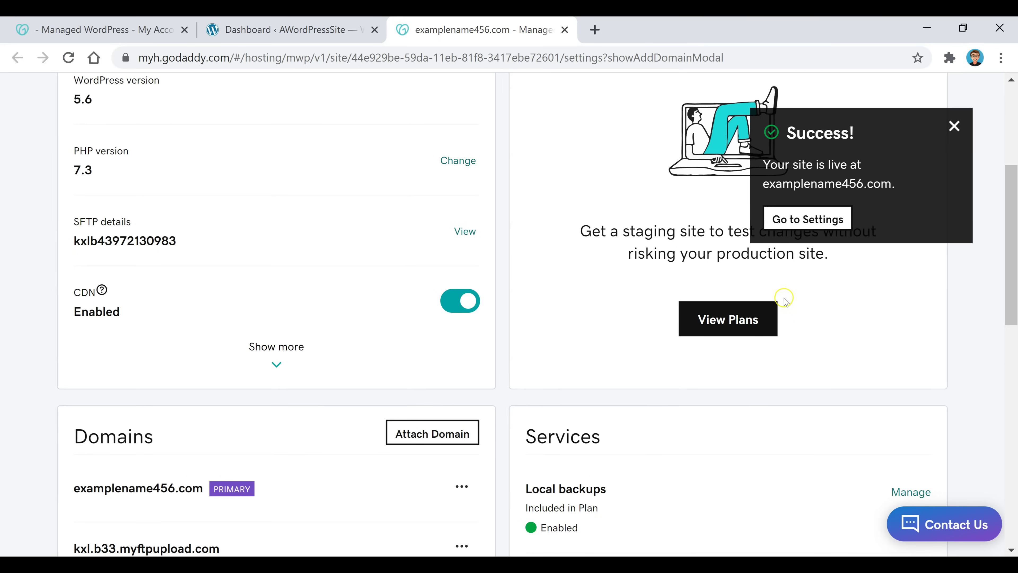
pyautogui.scroll(6, 827, 223)
pyautogui.scroll(5, 829, 224)
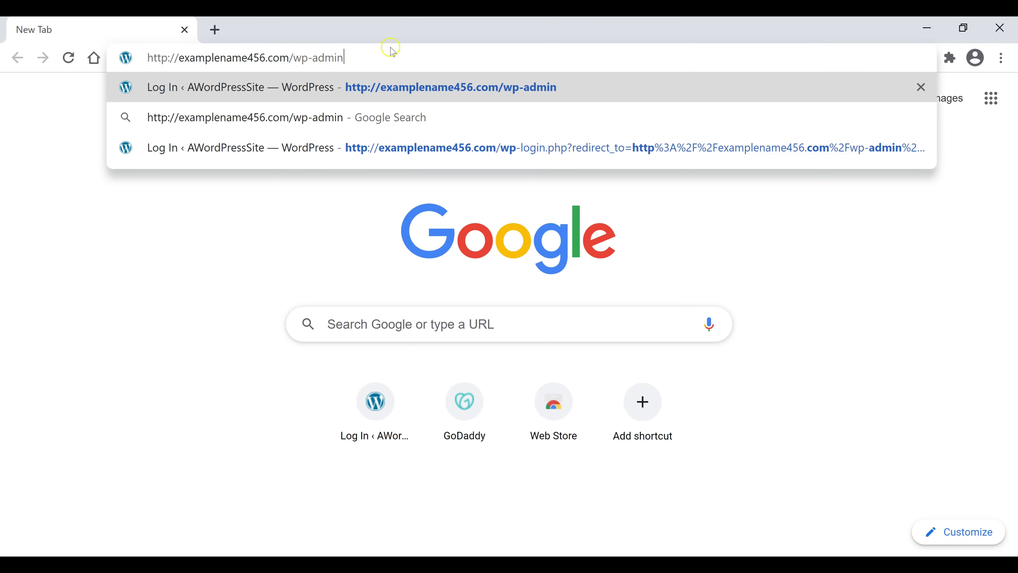
pyautogui.moveTo(345, 57); pyautogui.dragTo(289, 59)
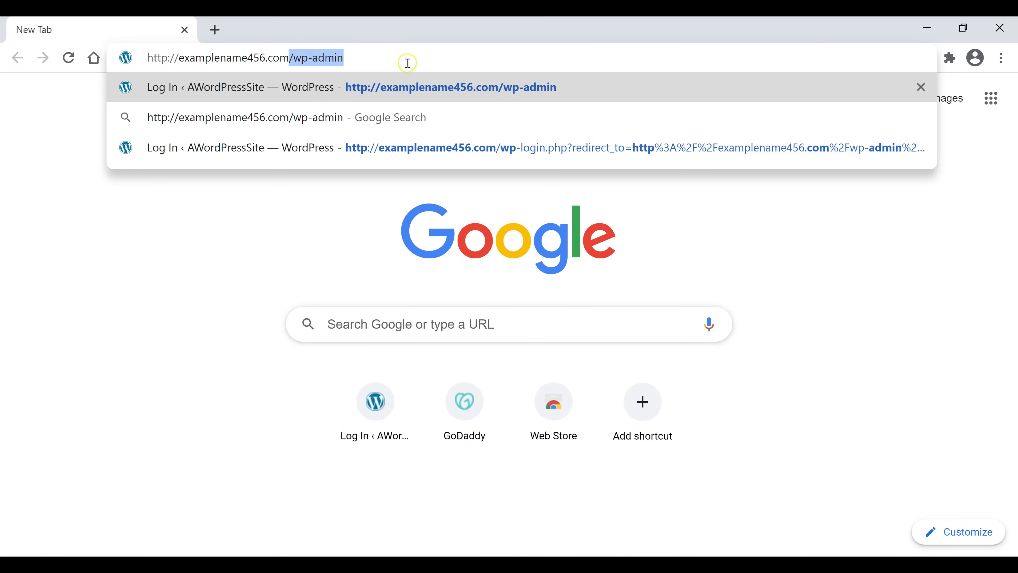
pyautogui.click(380, 60)
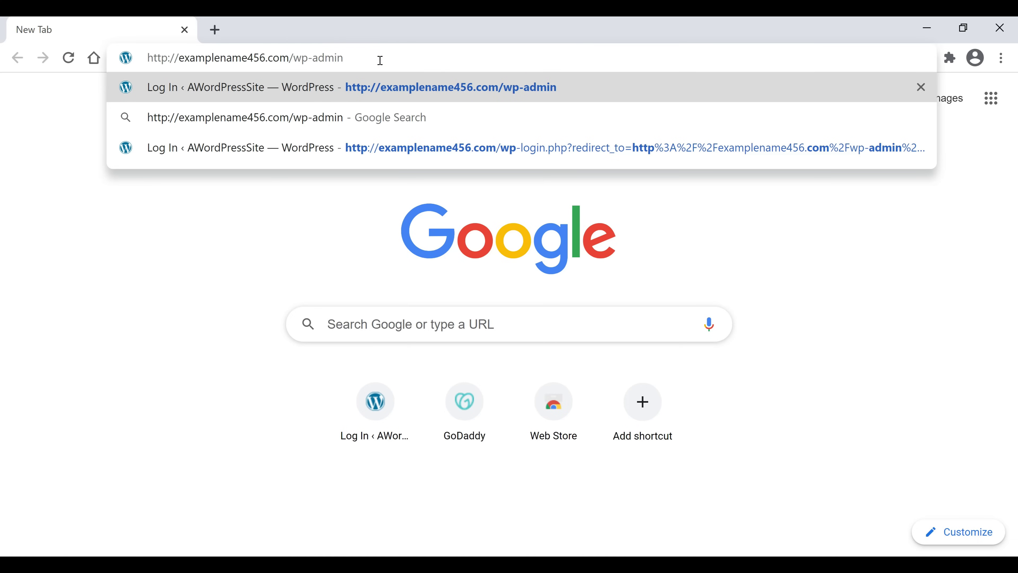
pyautogui.press('Return')
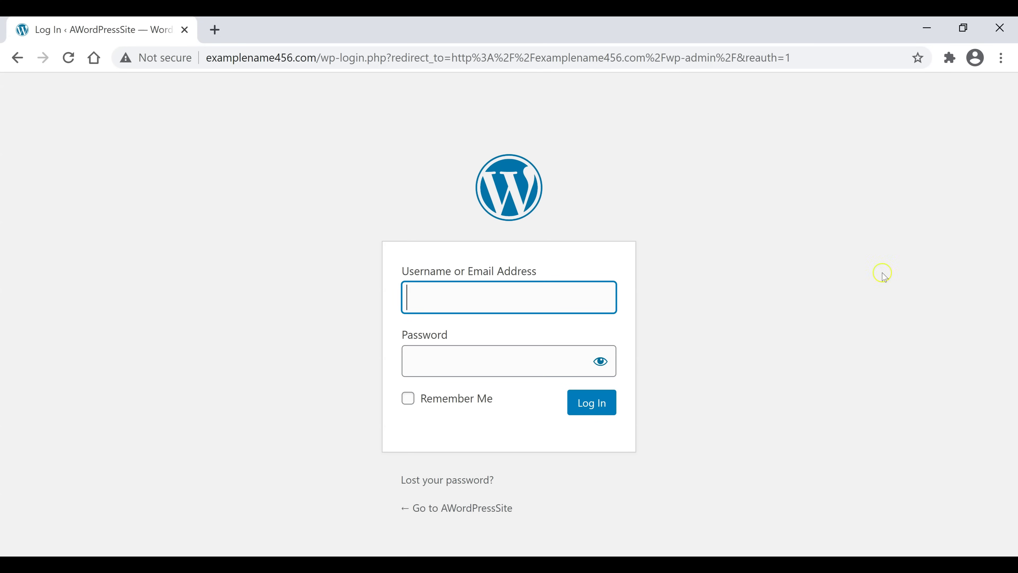
pyautogui.click(522, 357)
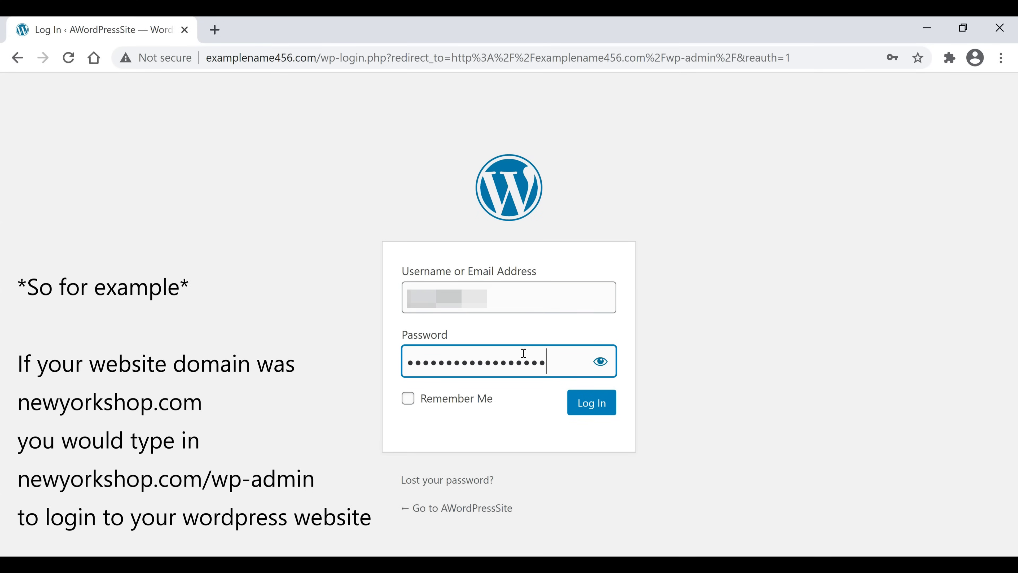
pyautogui.write('•')
pyautogui.write('••••')
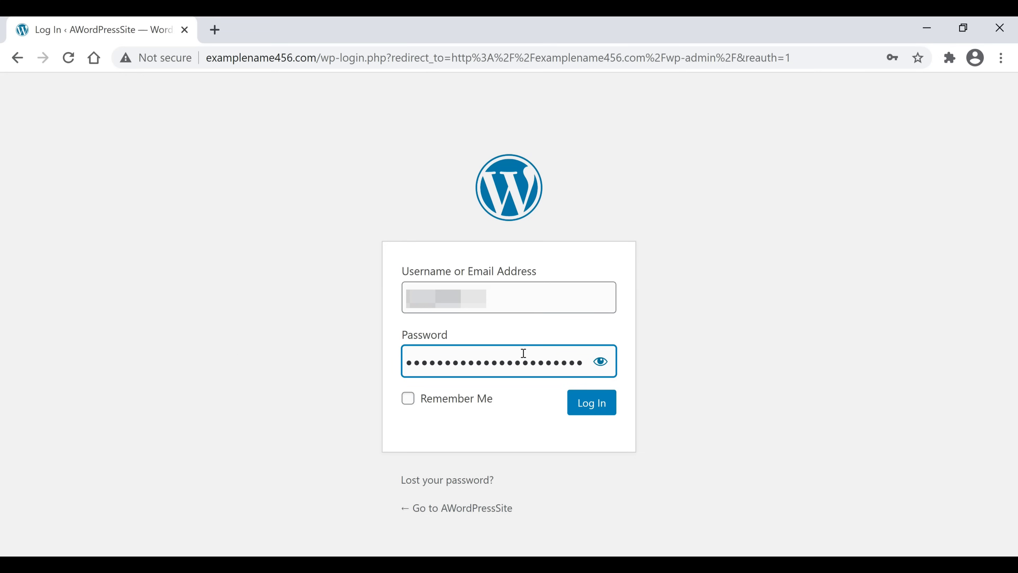
pyautogui.press('Return')
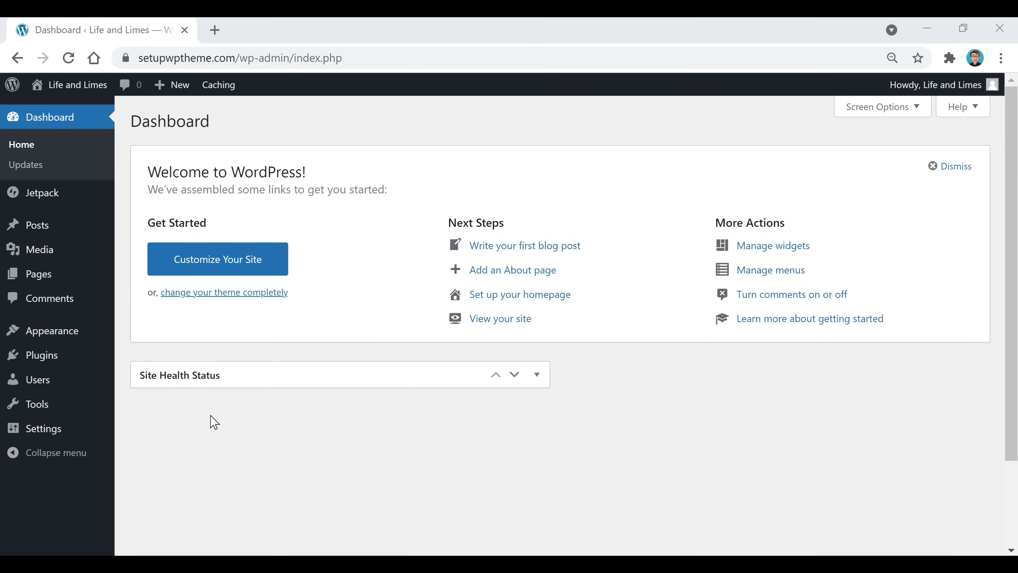
# Go to the site's installed themes and start adding a new theme.
pyautogui.moveTo(38, 330)
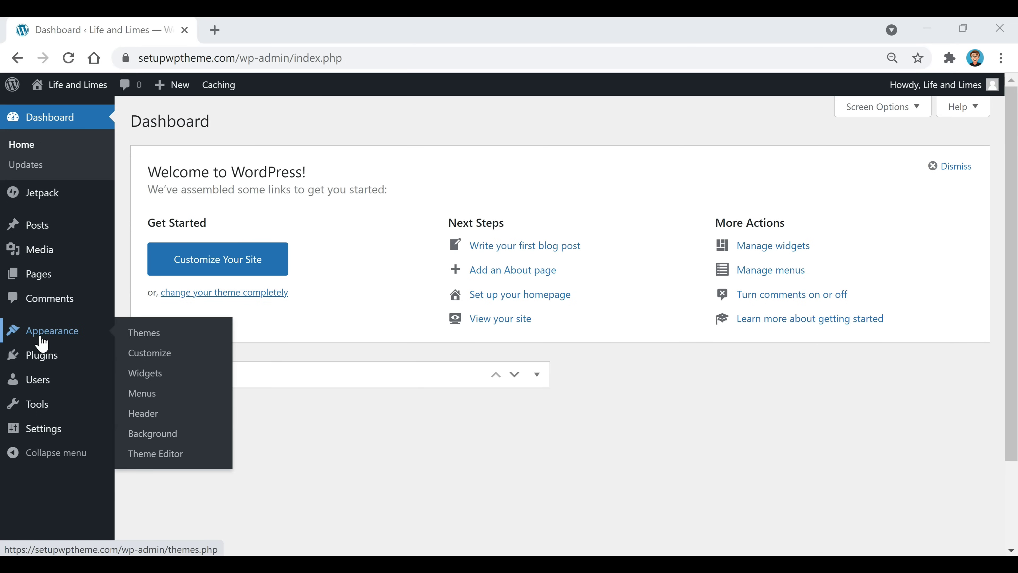
pyautogui.click(151, 343)
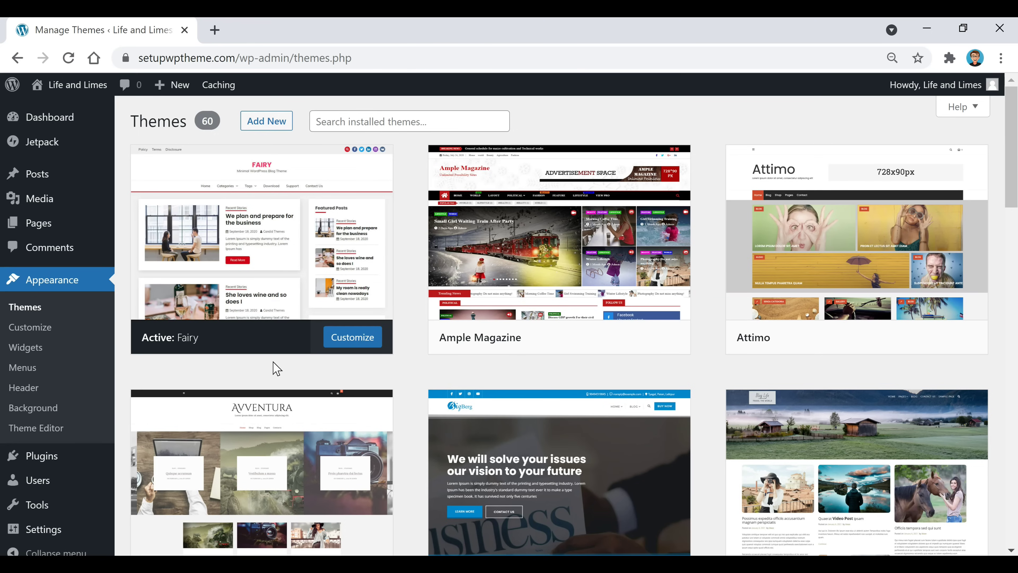
pyautogui.click(263, 122)
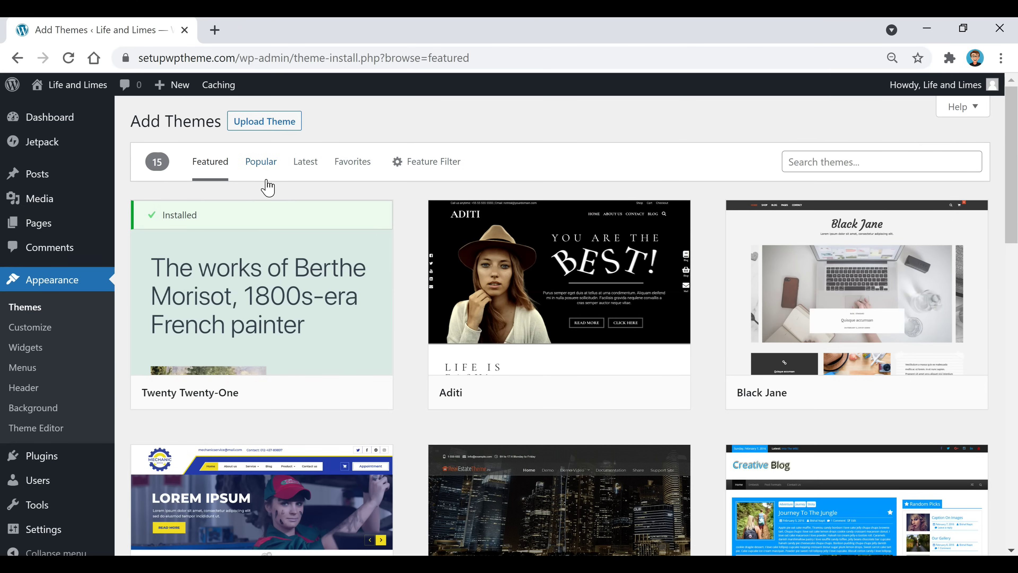
# Browse the popular and latest themes in the WordPress theme directory.
pyautogui.click(261, 175)
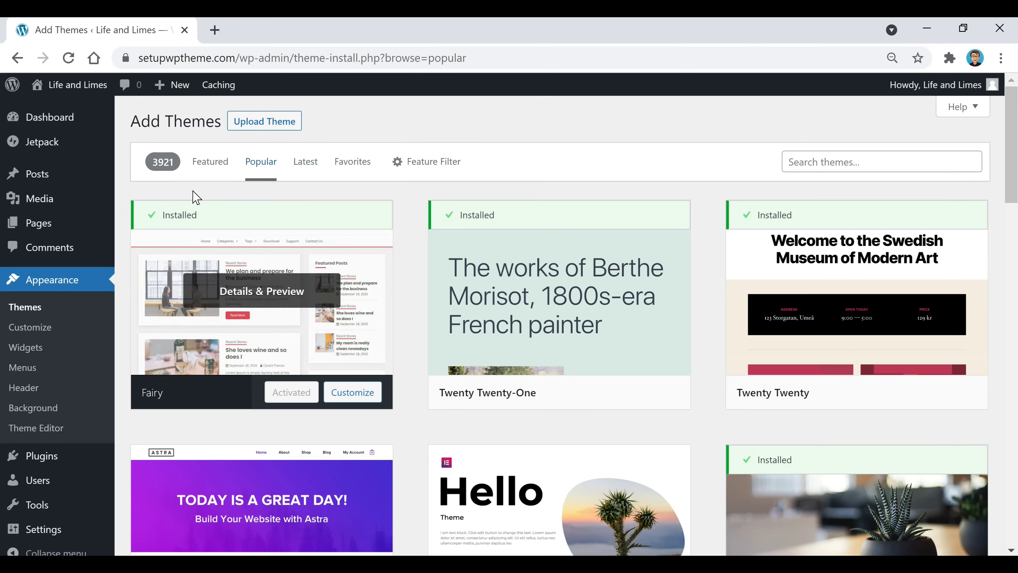
pyautogui.click(300, 165)
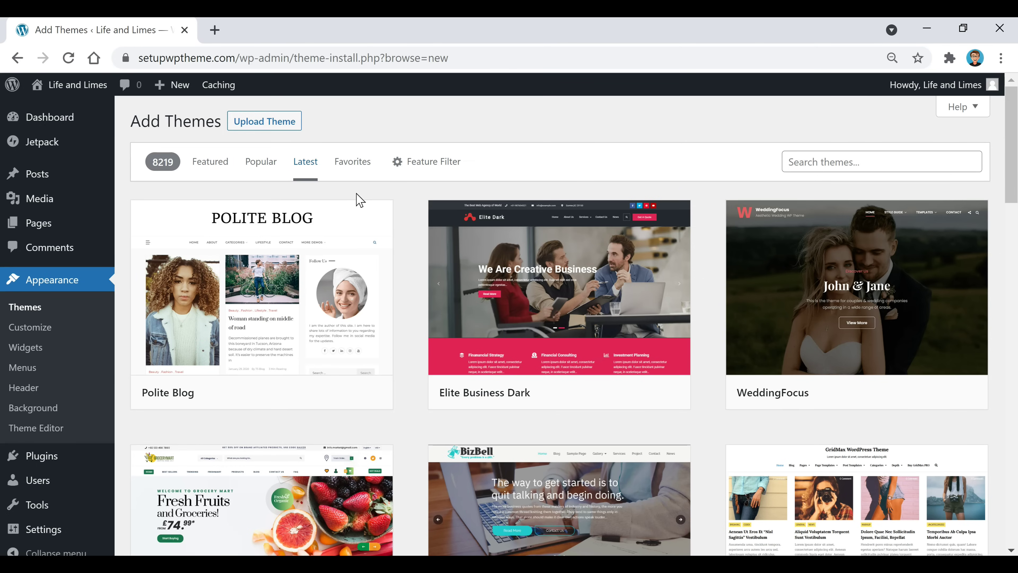
pyautogui.scroll(-8, 402, 216)
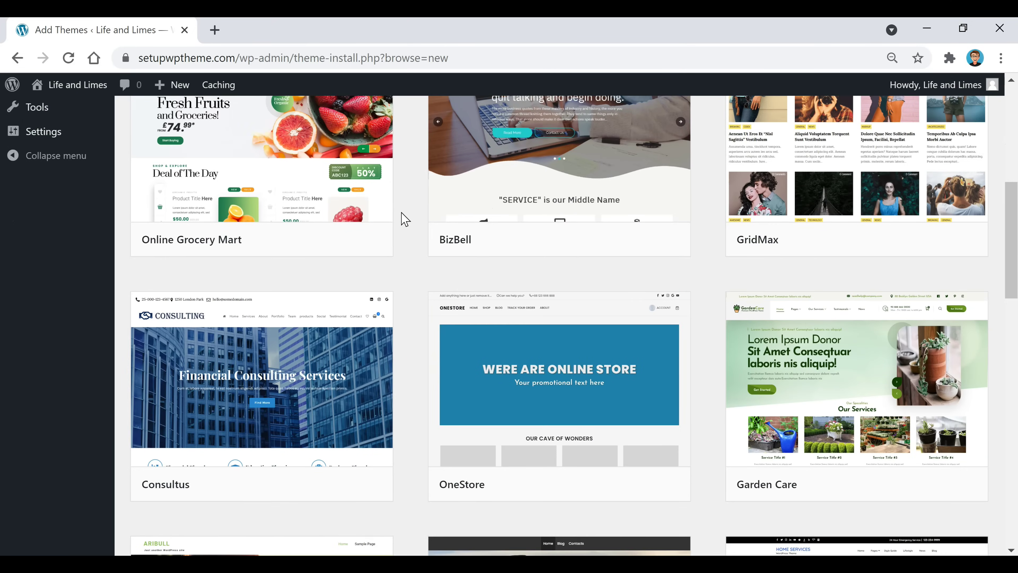
pyautogui.scroll(-10, 402, 218)
pyautogui.scroll(-12, 402, 219)
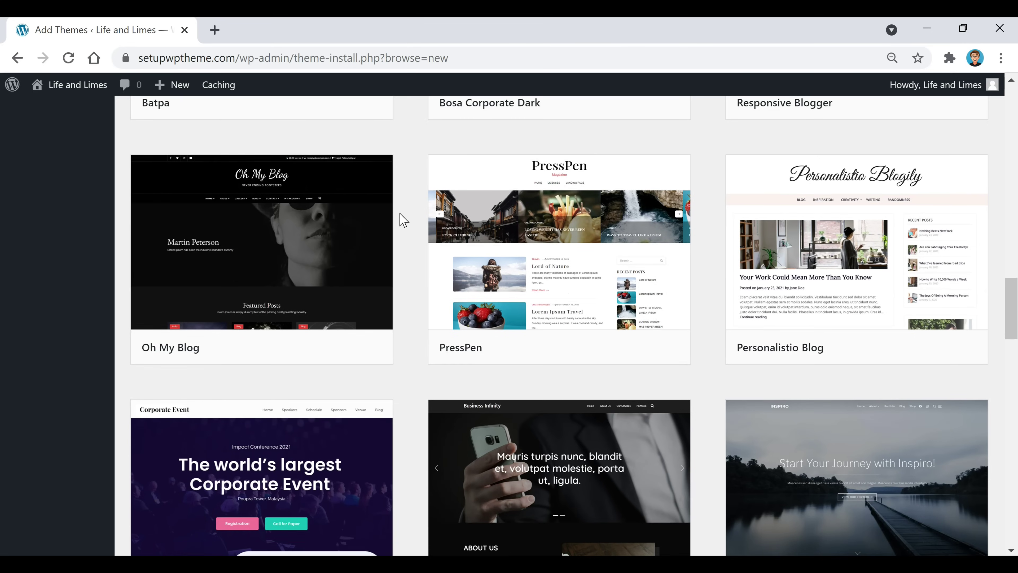
pyautogui.scroll(-6, 402, 219)
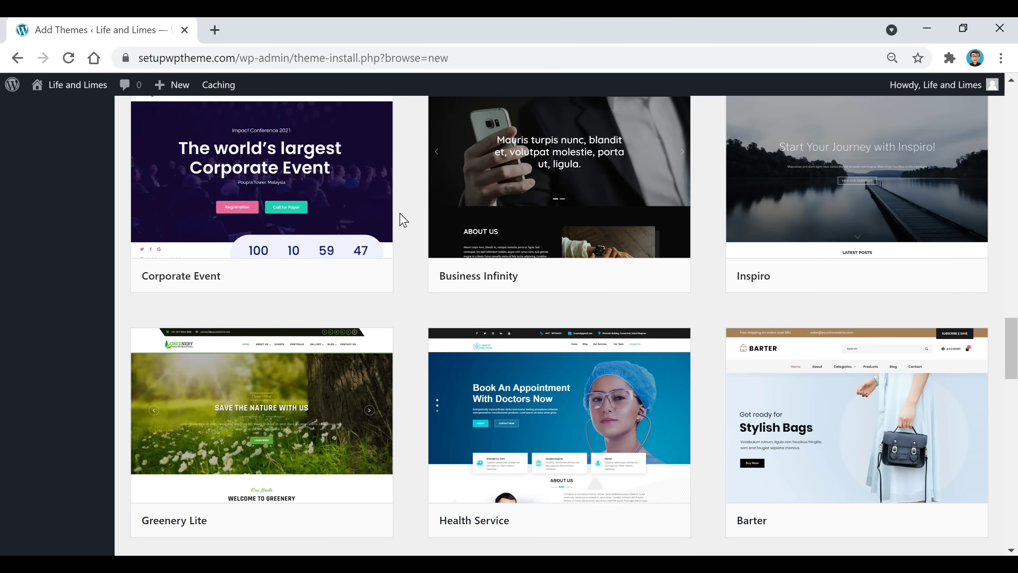
pyautogui.scroll(-2, 402, 220)
pyautogui.scroll(-2, 400, 228)
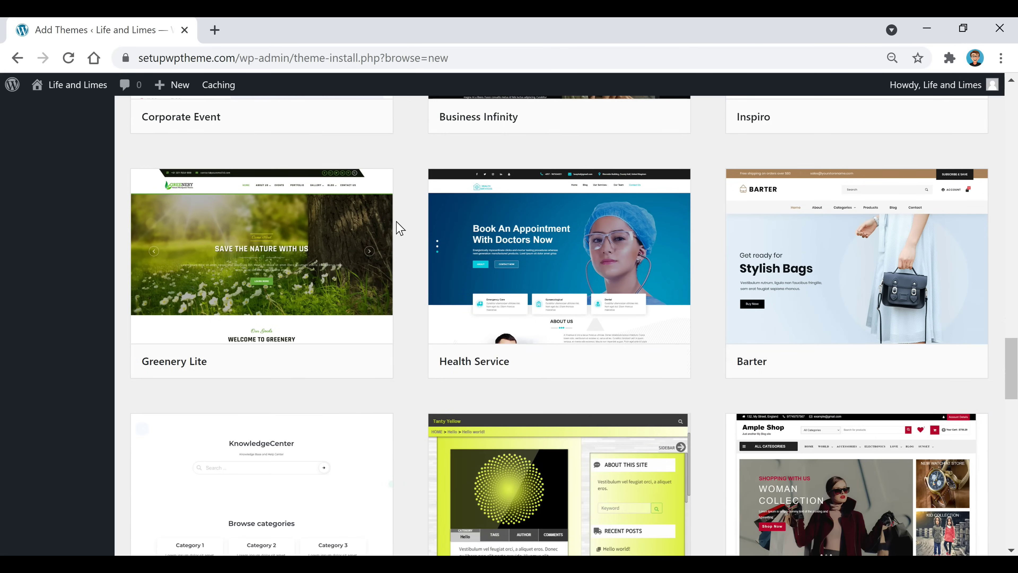
pyautogui.scroll(-10, 400, 228)
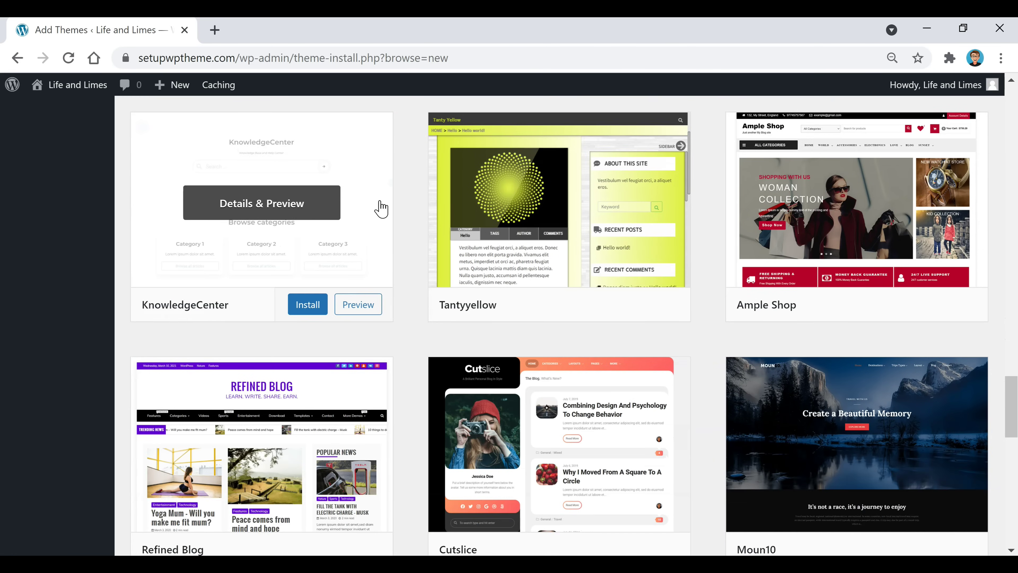
pyautogui.scroll(-2, 383, 208)
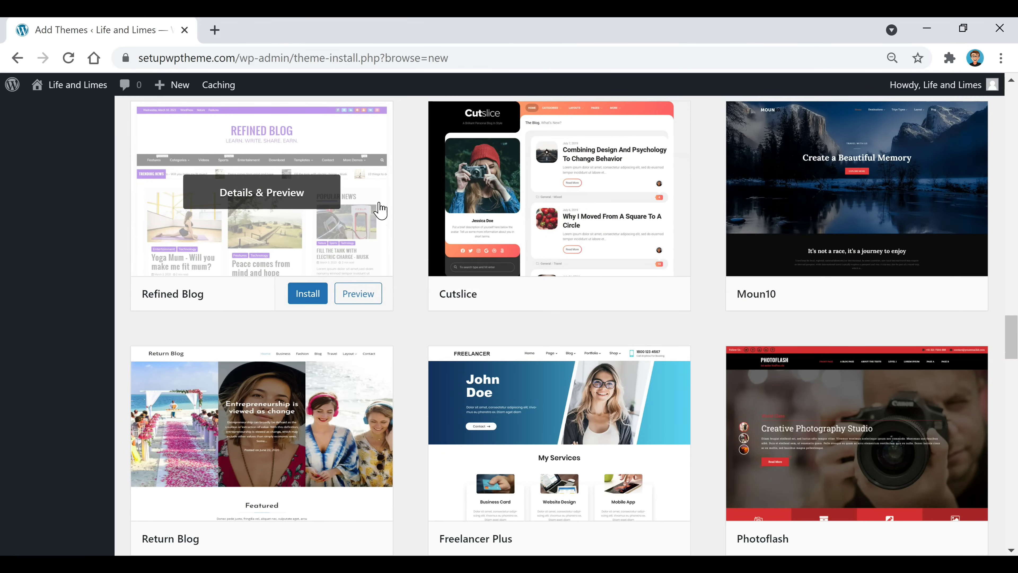
pyautogui.scroll(20, 381, 210)
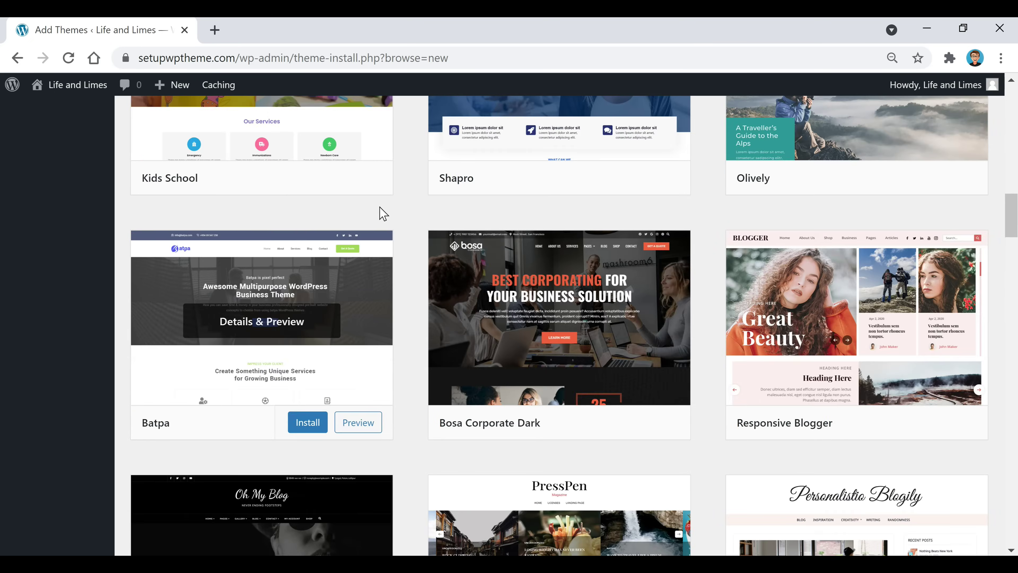
pyautogui.scroll(20, 381, 211)
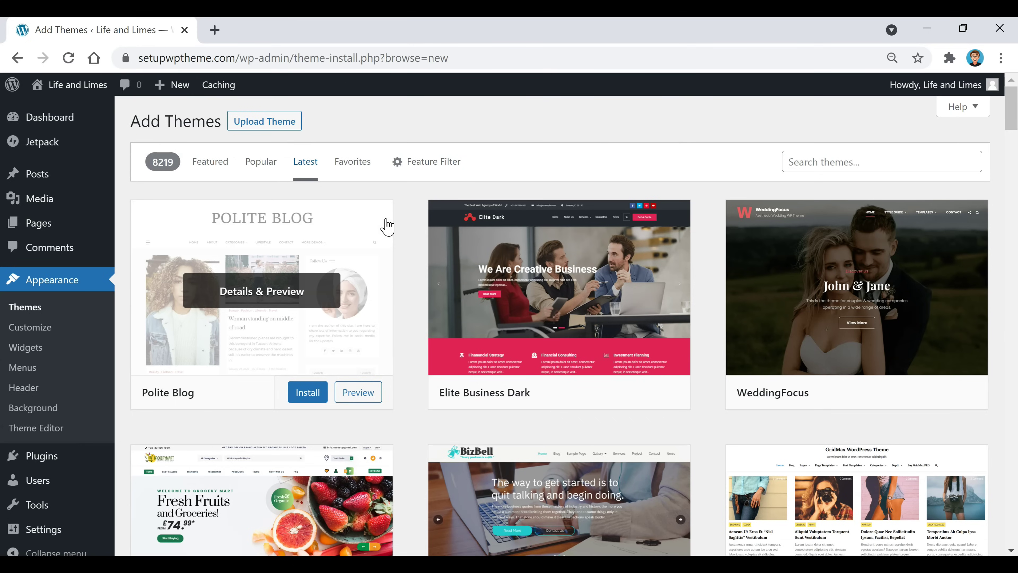
# Show the feature filter options for themes and search the theme directory for "fairy".
pyautogui.click(433, 175)
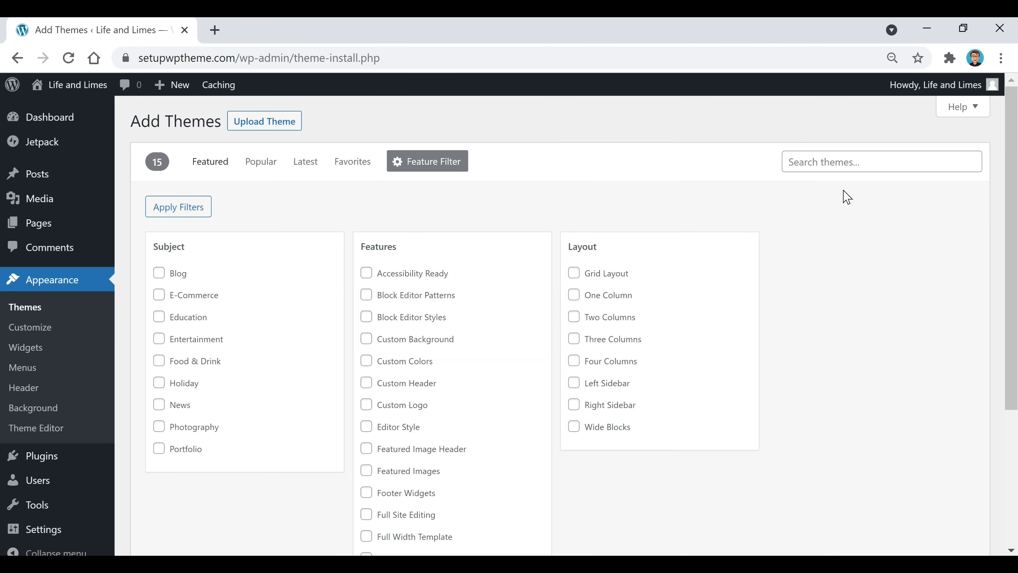
pyautogui.click(846, 163)
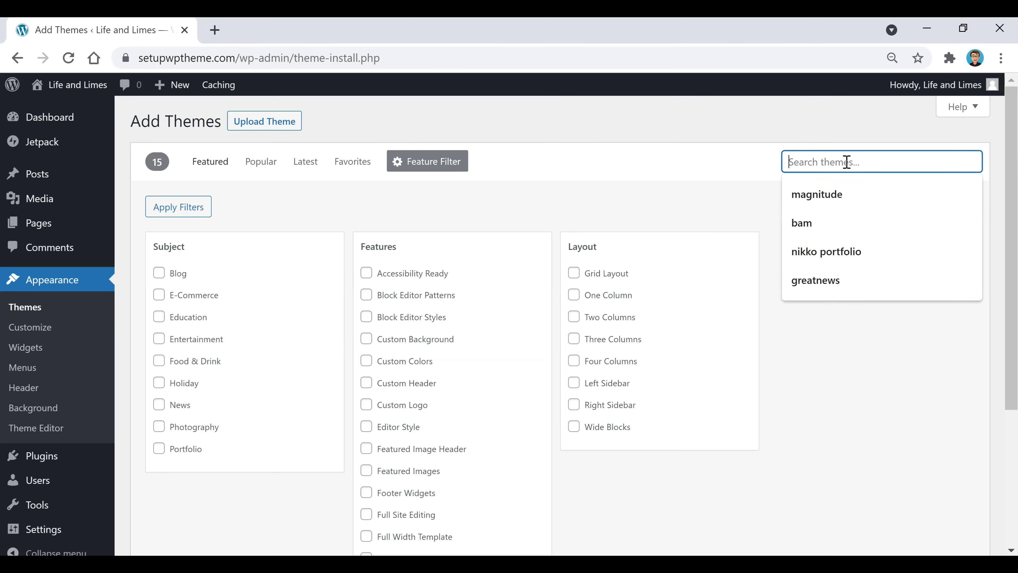
pyautogui.write('fairy')
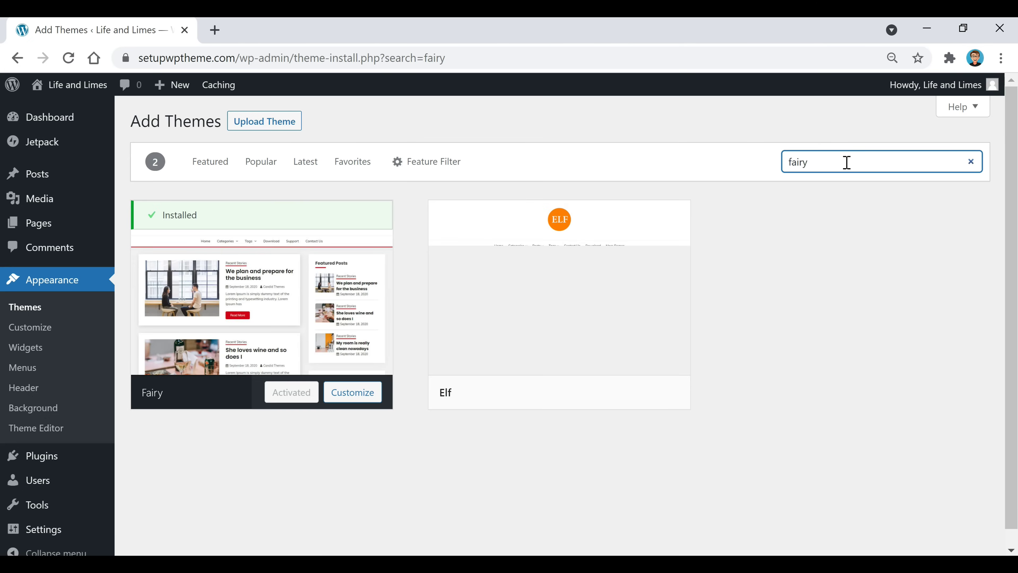
pyautogui.moveTo(280, 397)
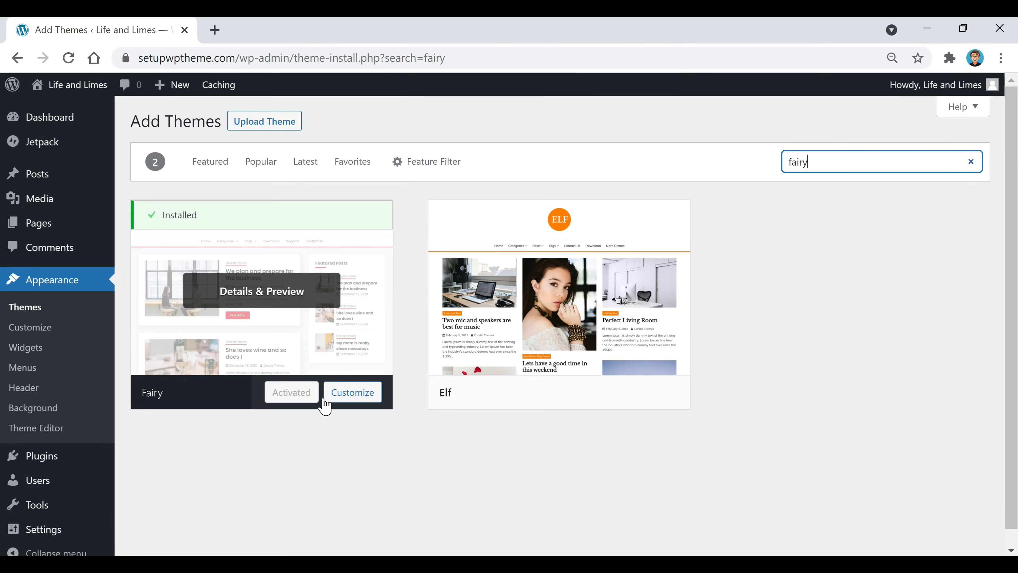
pyautogui.moveTo(595, 395)
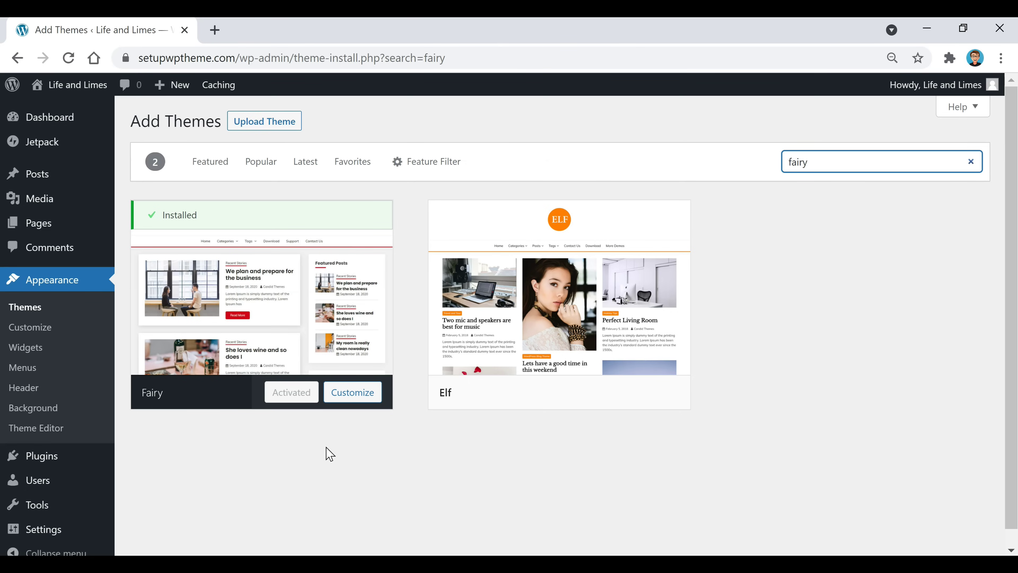
# Return to the installed themes and open the site's general settings.
pyautogui.moveTo(586, 357)
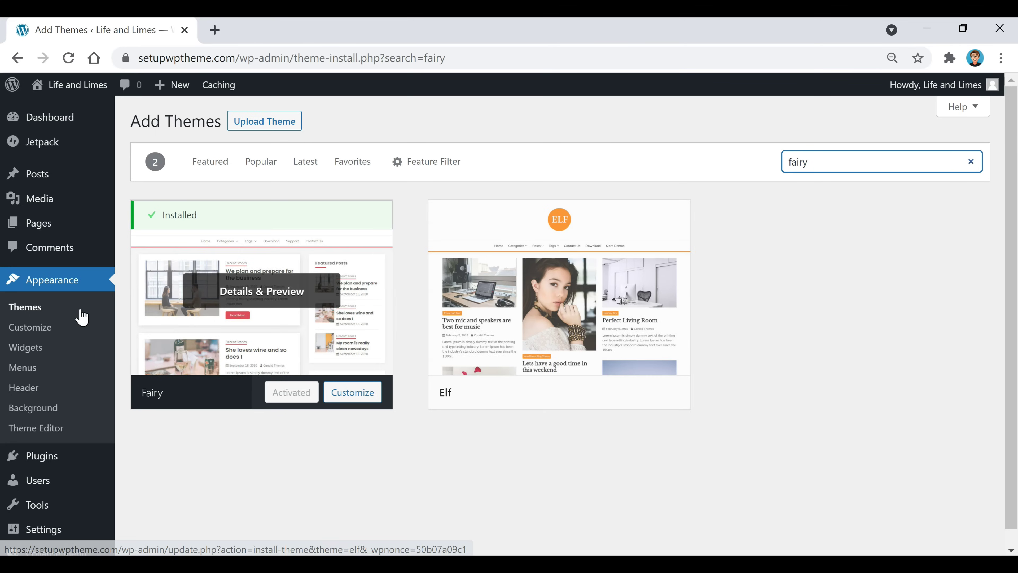
pyautogui.click(25, 308)
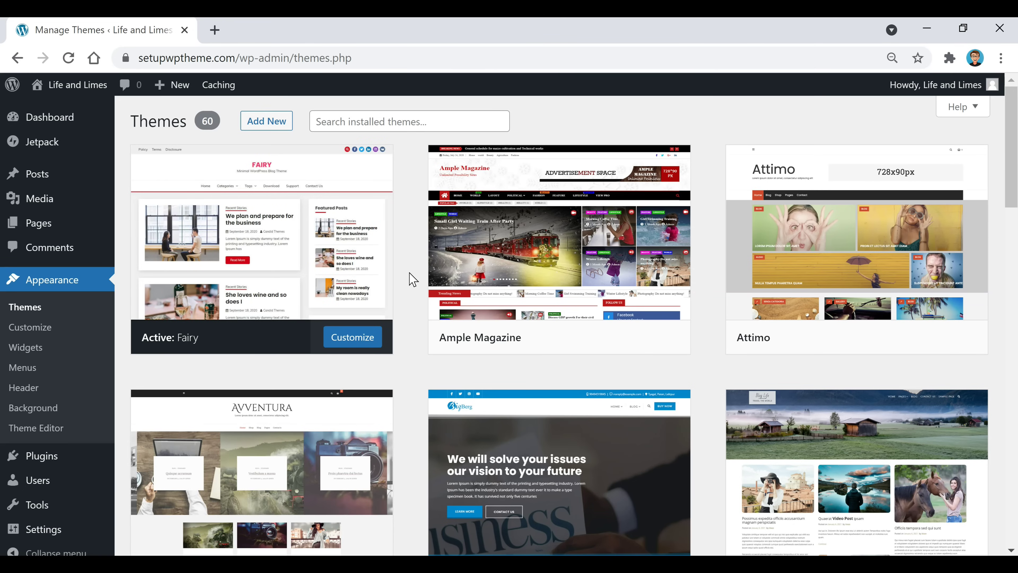
pyautogui.moveTo(50, 537)
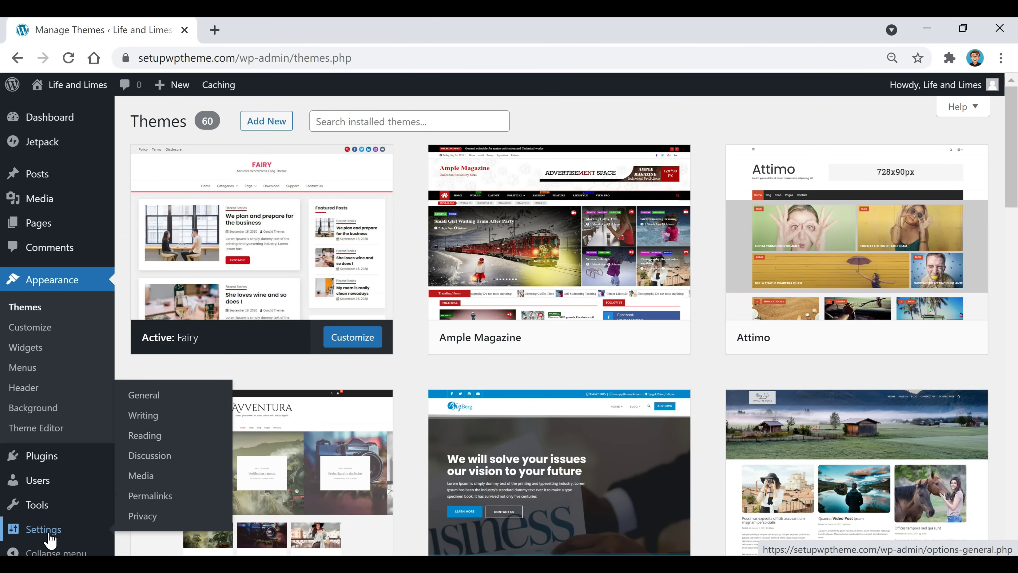
pyautogui.click(146, 397)
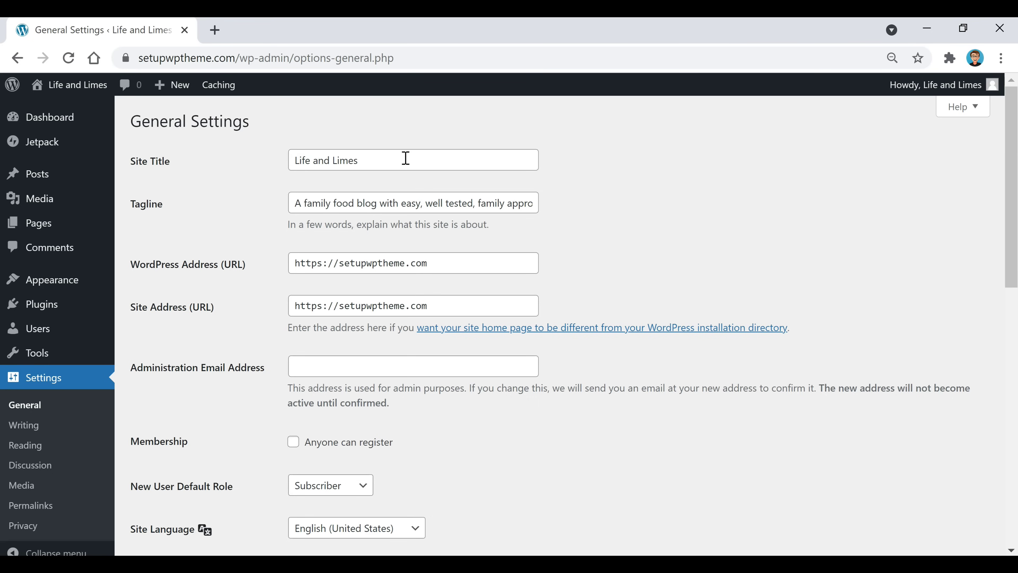
# Review the site title, the tagline and the remaining general settings down to the option for saving them.
pyautogui.click(389, 165)
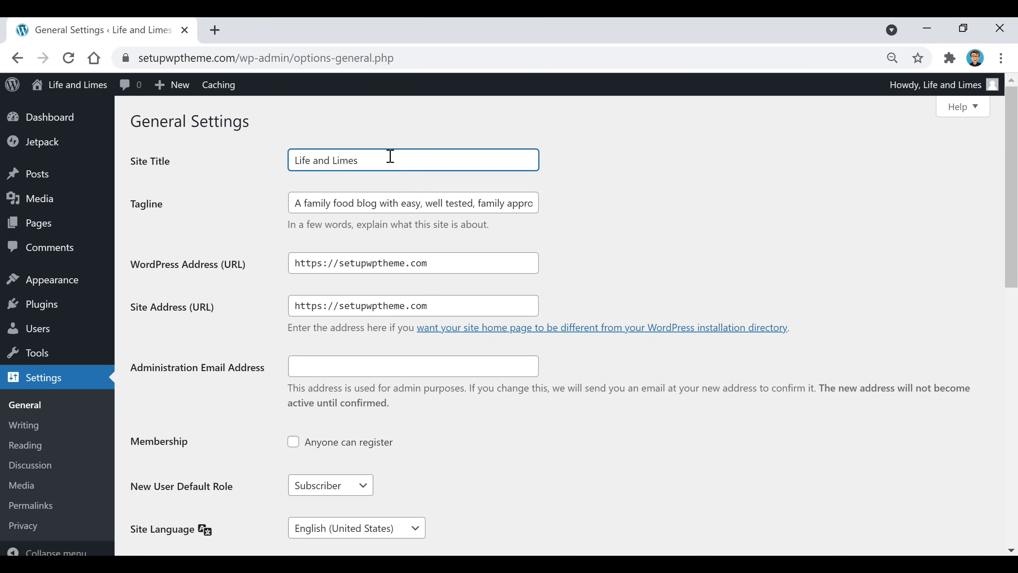
pyautogui.click(452, 131)
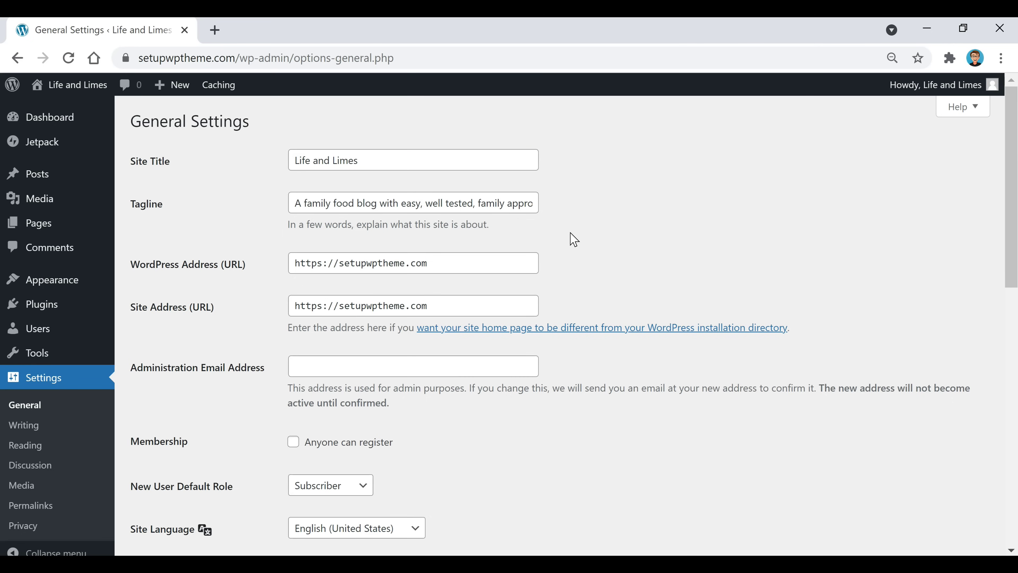
pyautogui.moveTo(453, 202); pyautogui.dragTo(616, 212)
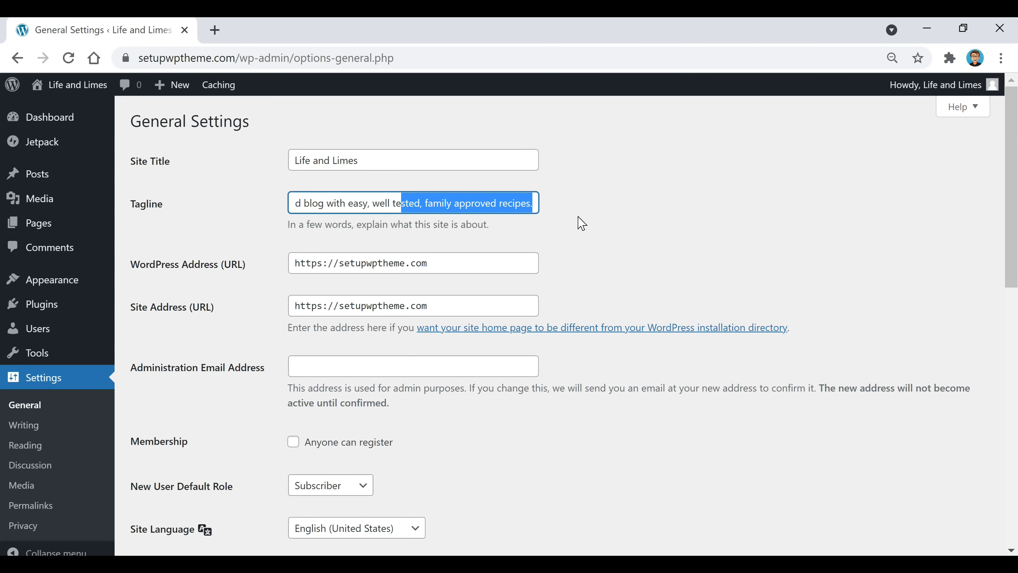
pyautogui.click(570, 214)
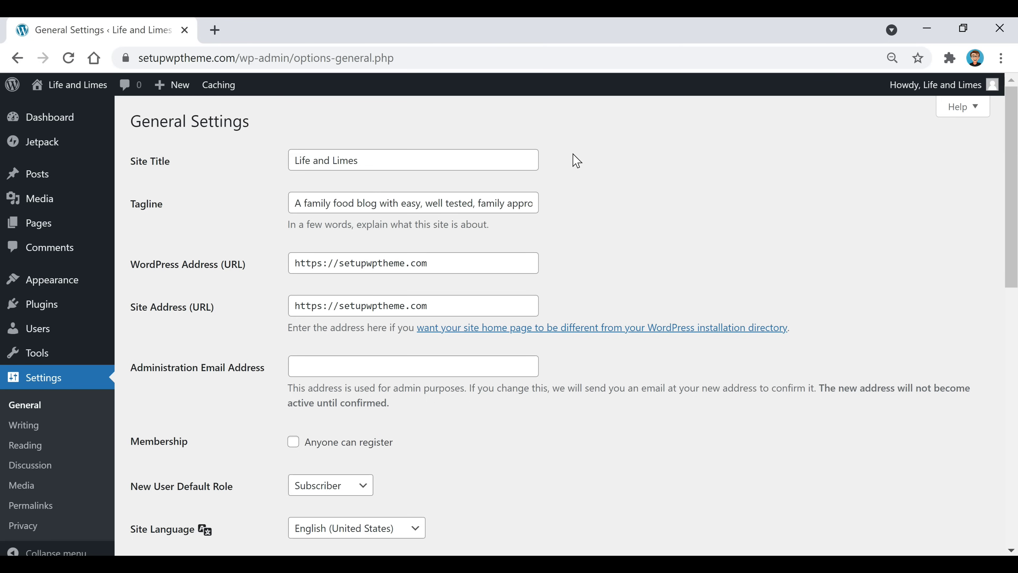
pyautogui.scroll(-12, 661, 143)
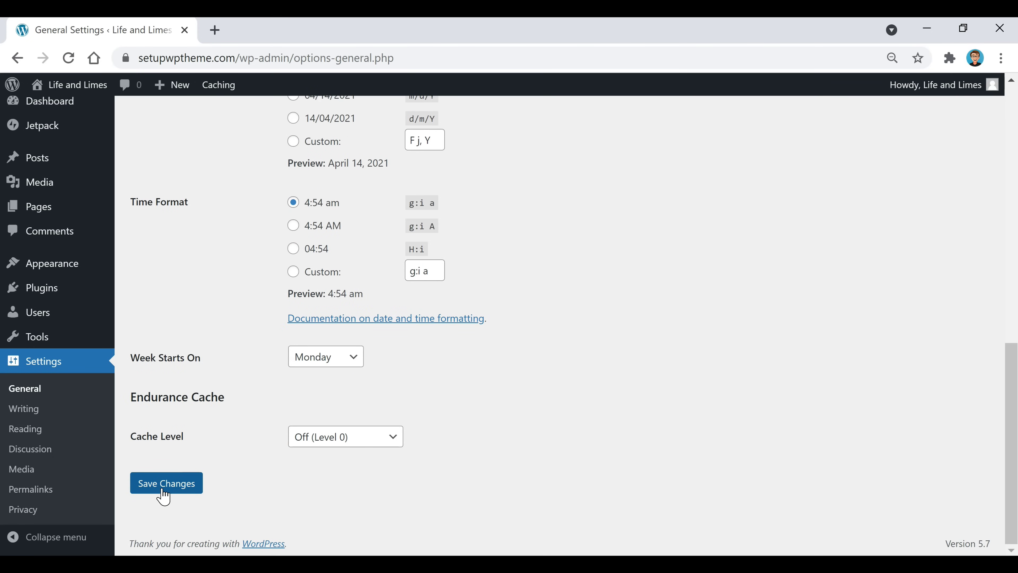
# Go to the dashboard, view the live site's front page and return to the dashboard.
pyautogui.click(47, 103)
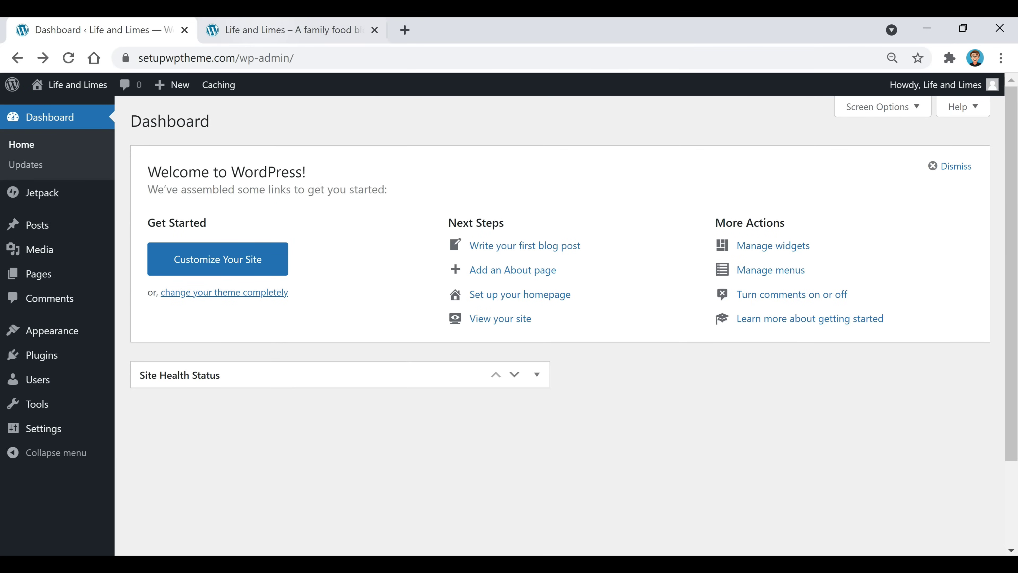
pyautogui.click(266, 30)
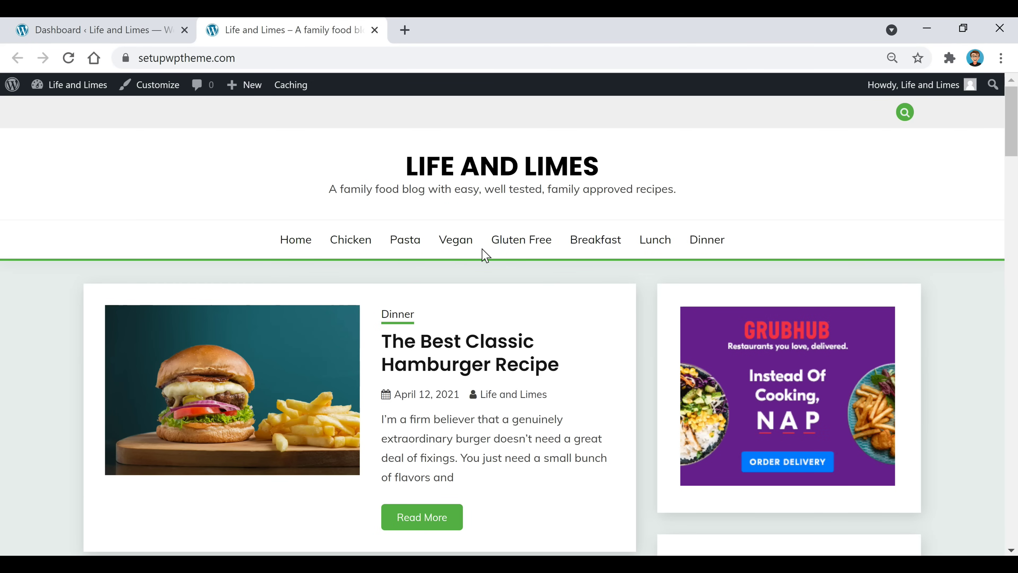
pyautogui.click(107, 30)
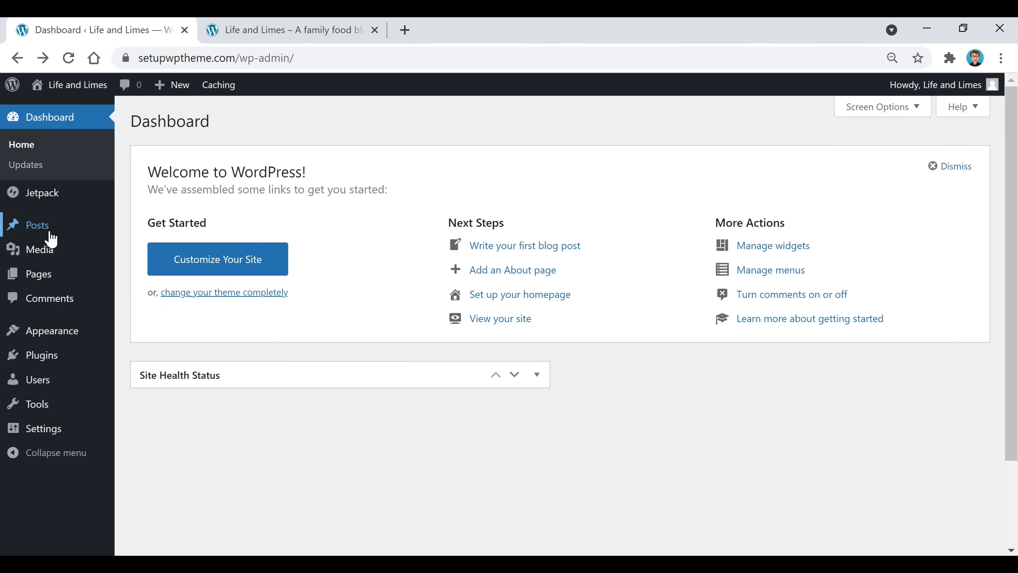
# Add a new post category named Dessert with no parent category.
pyautogui.moveTo(42, 226)
pyautogui.click(150, 268)
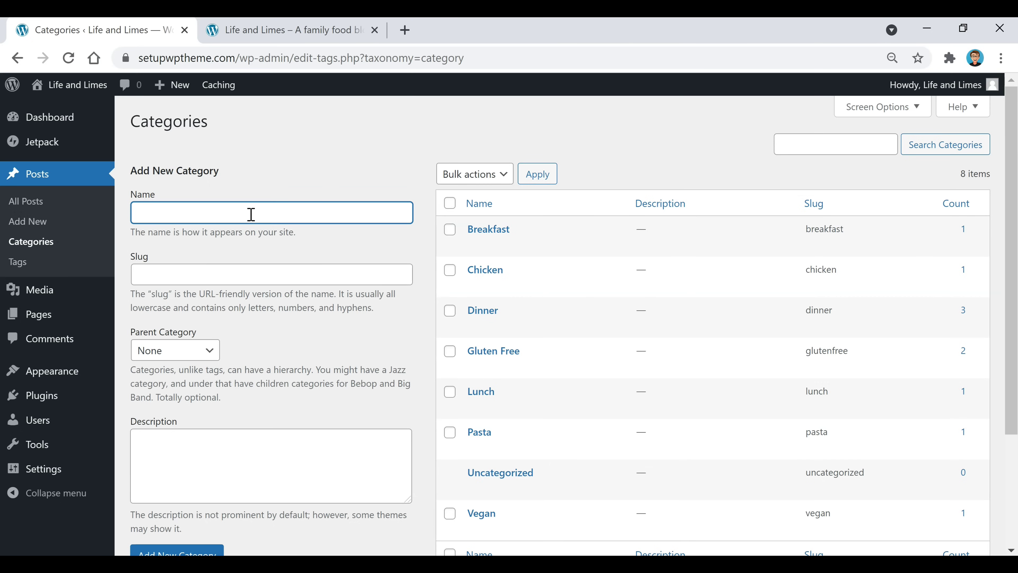
pyautogui.write('Dessert')
pyautogui.scroll(-2, 339, 295)
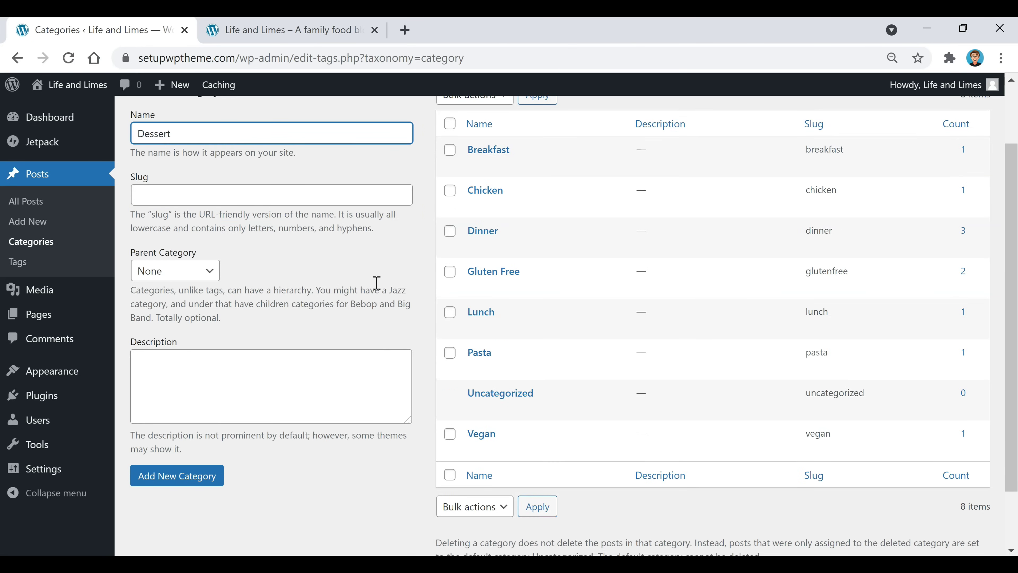
pyautogui.click(196, 483)
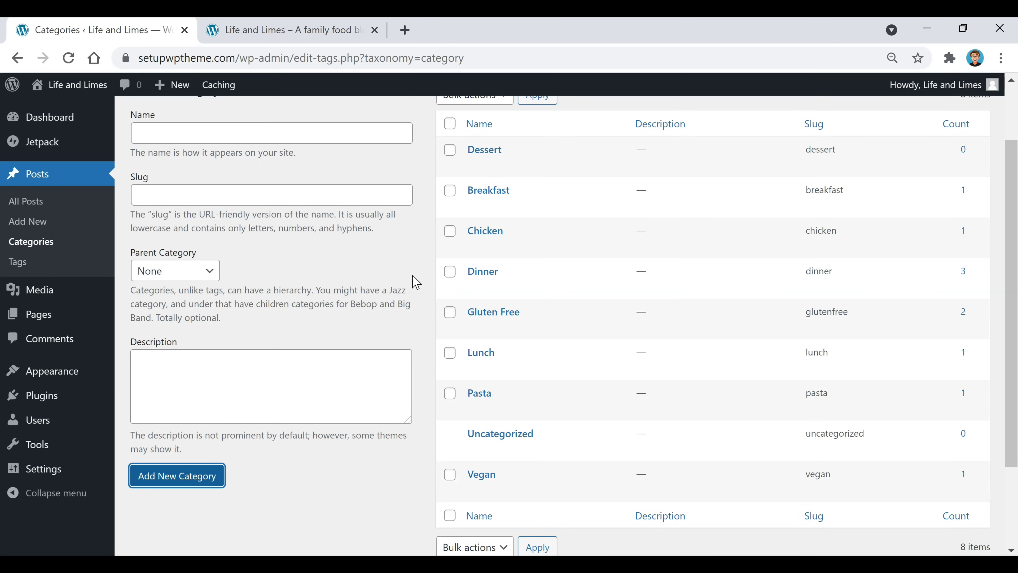
# Delete the Dessert category using the bulk action.
pyautogui.scroll(2, 502, 195)
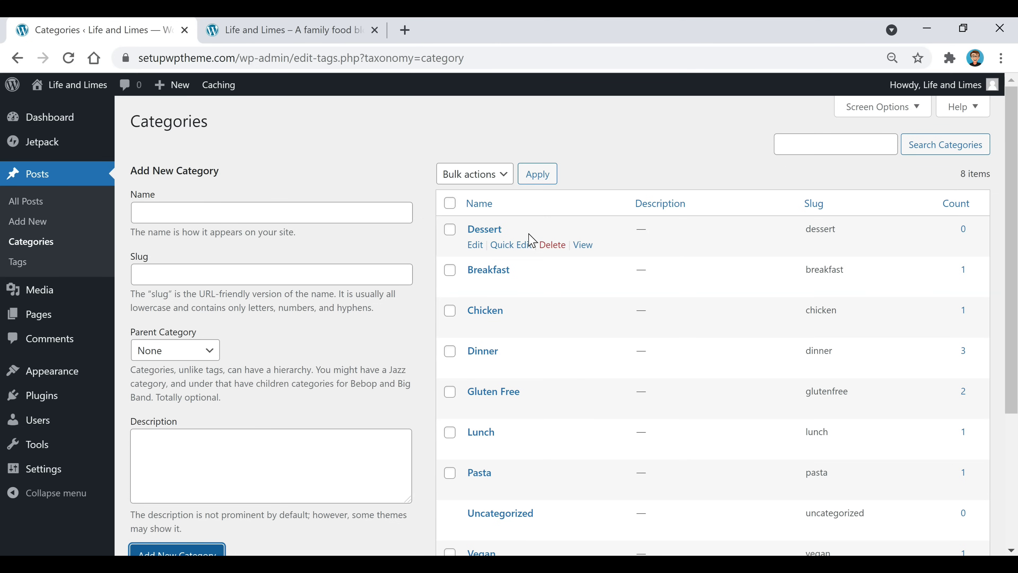
pyautogui.click(447, 232)
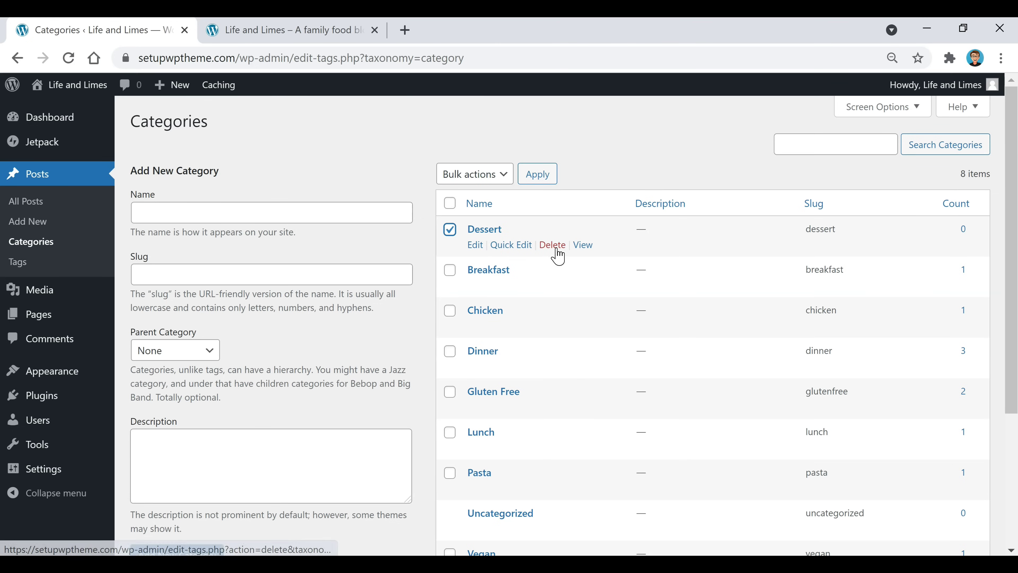
pyautogui.click(503, 177)
pyautogui.click(480, 208)
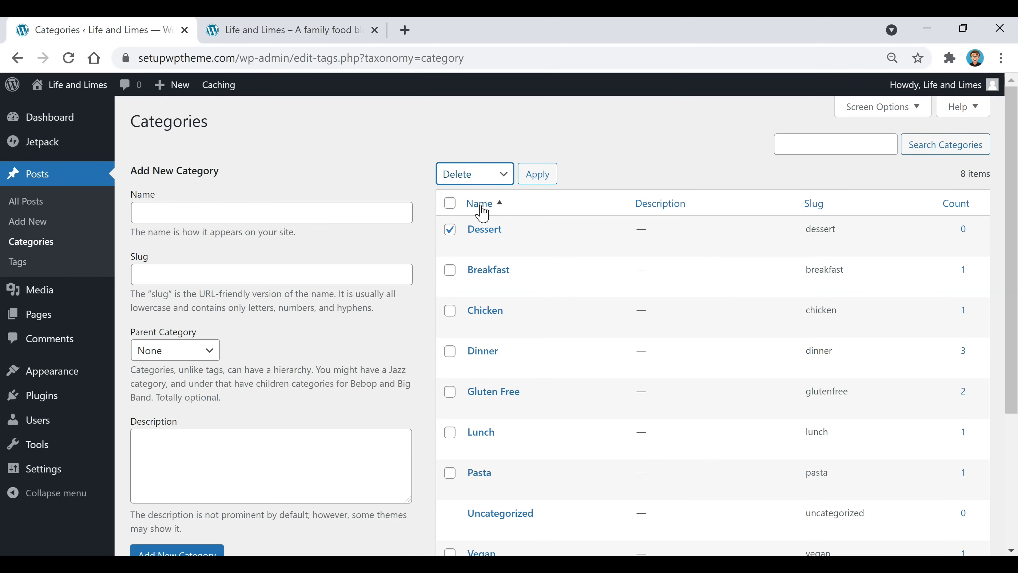
pyautogui.click(544, 183)
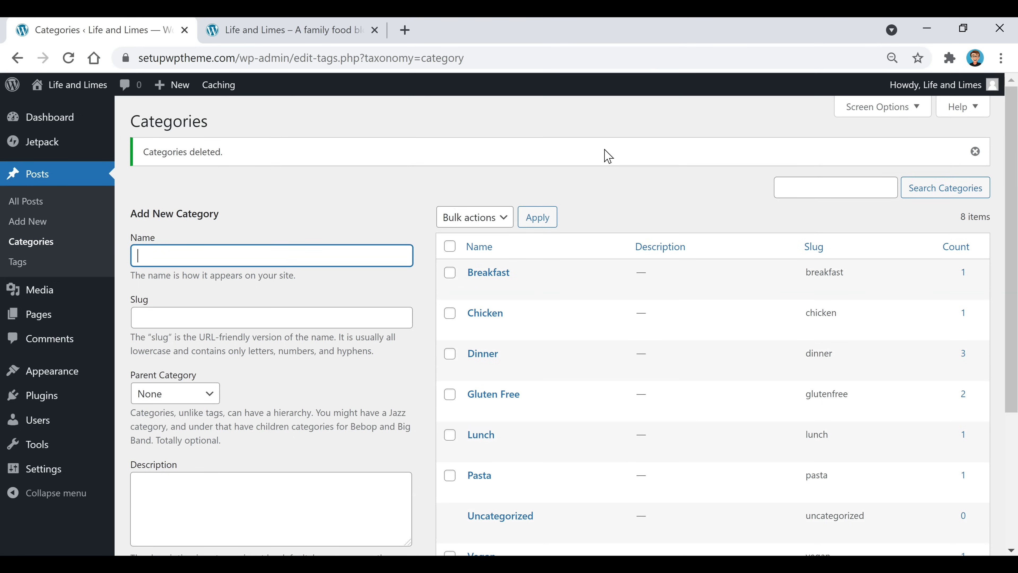
pyautogui.click(338, 199)
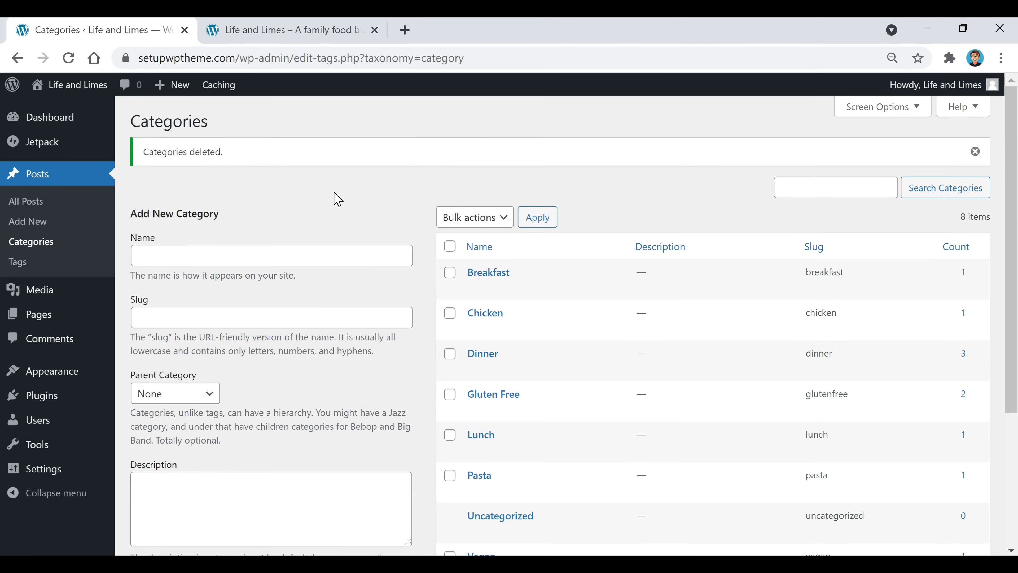
# Open the navigation menu editor for Menu 1 and expand the categories available as menu items.
pyautogui.scroll(-4, 338, 199)
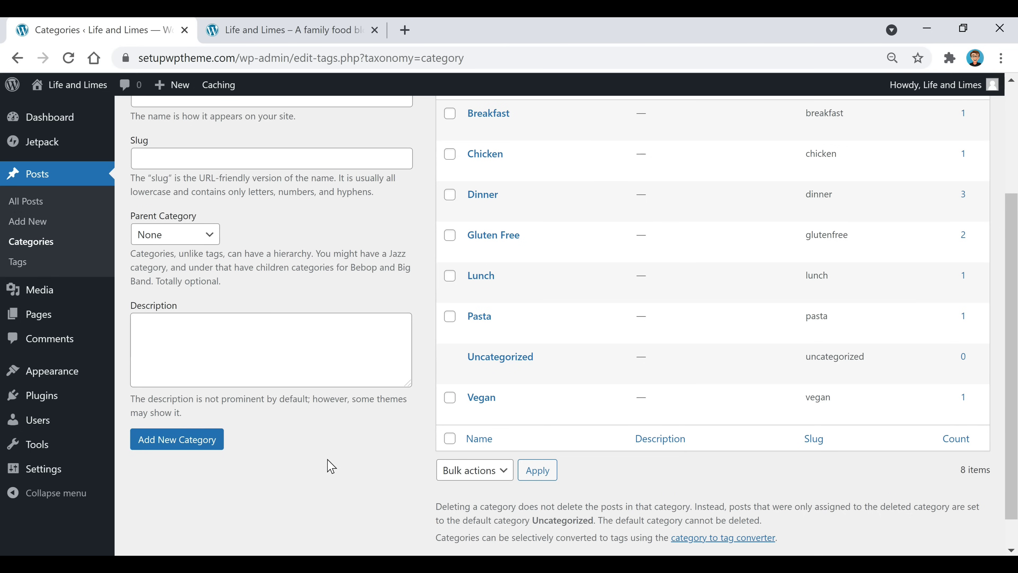
pyautogui.scroll(4, 337, 453)
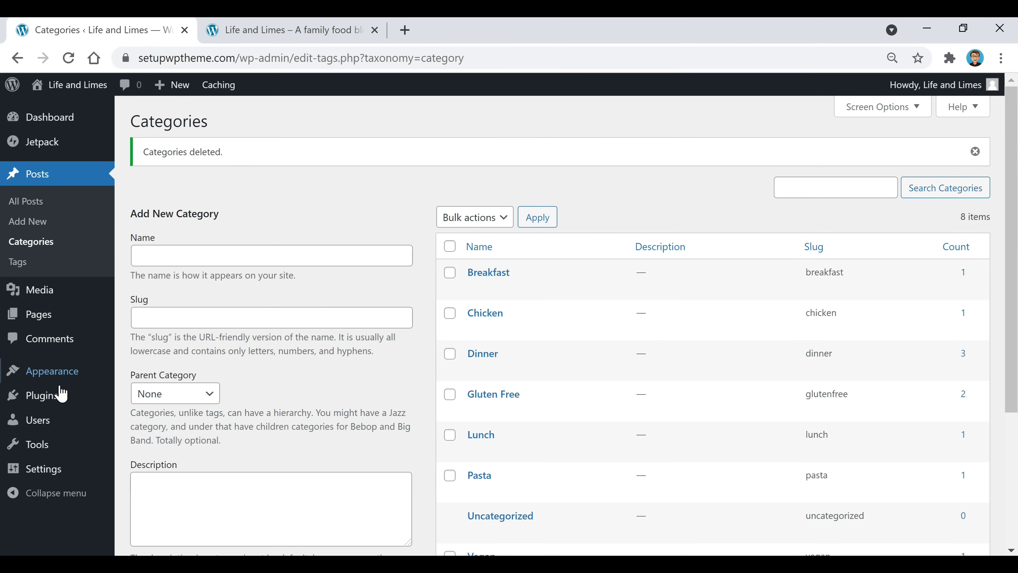
pyautogui.moveTo(60, 382)
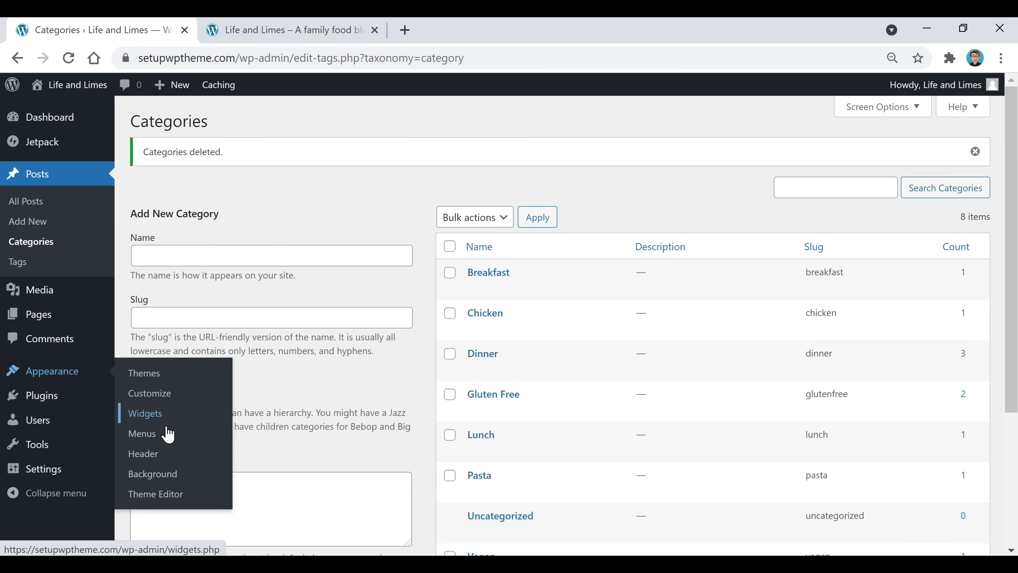
pyautogui.click(151, 439)
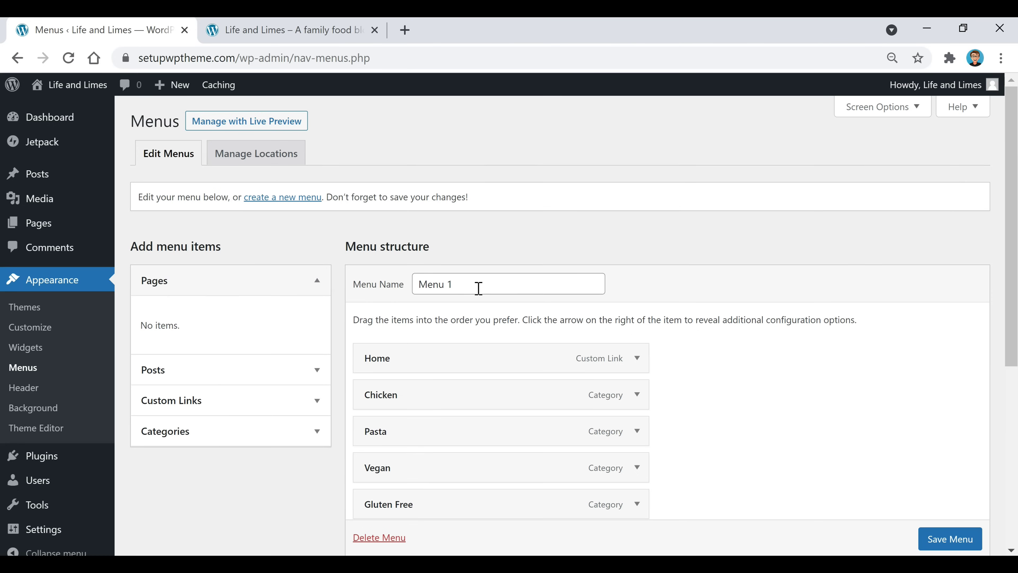
pyautogui.click(288, 442)
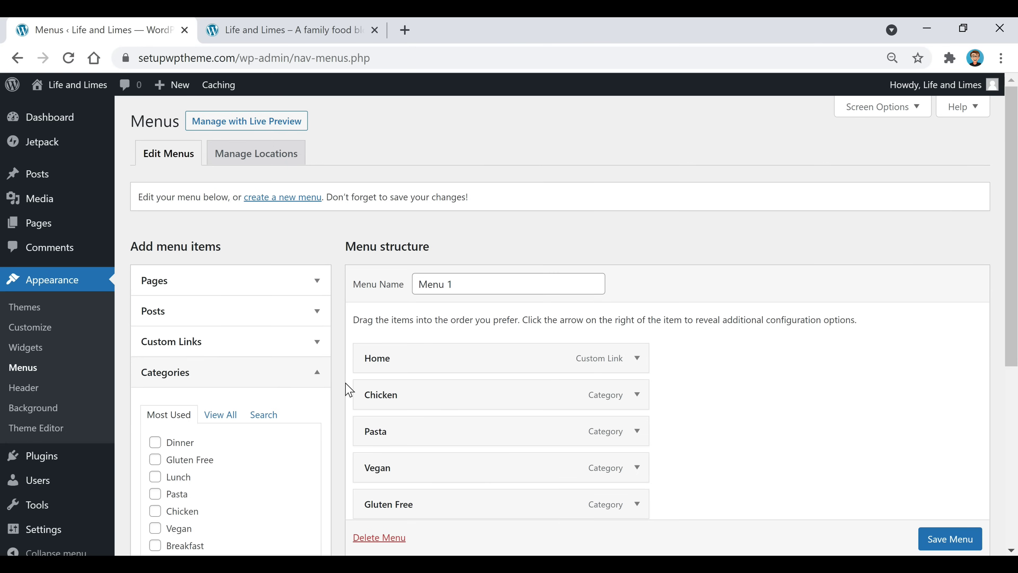
# Select the Dinner, Gluten Free and Lunch categories as candidates for adding to Menu 1.
pyautogui.scroll(-2, 349, 389)
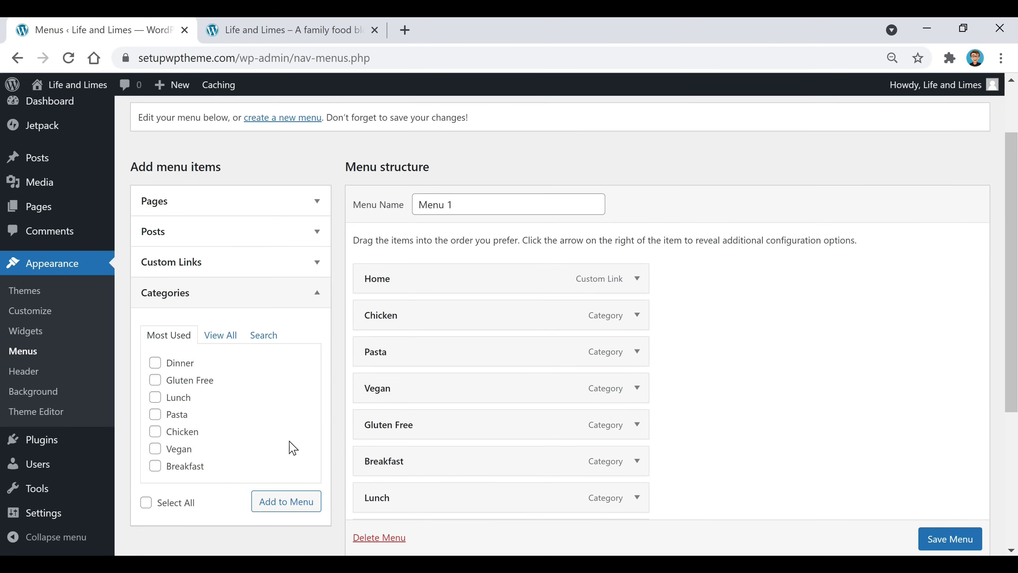
pyautogui.click(154, 363)
pyautogui.click(155, 379)
pyautogui.click(154, 397)
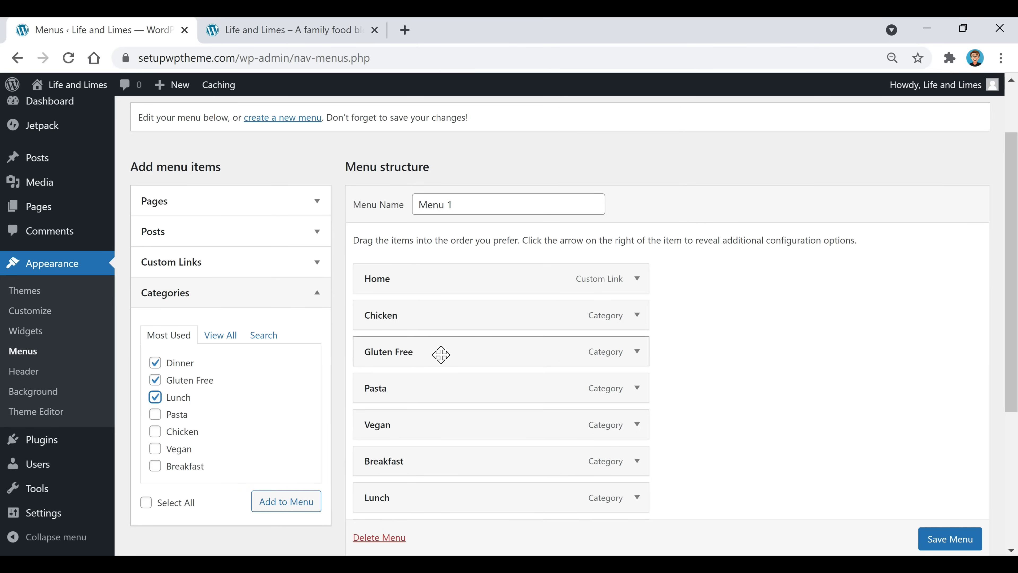
# Nest Gluten Free under Pasta as a sub item and move it back to the top level directly below Pasta.
pyautogui.moveTo(440, 354); pyautogui.dragTo(465, 392)
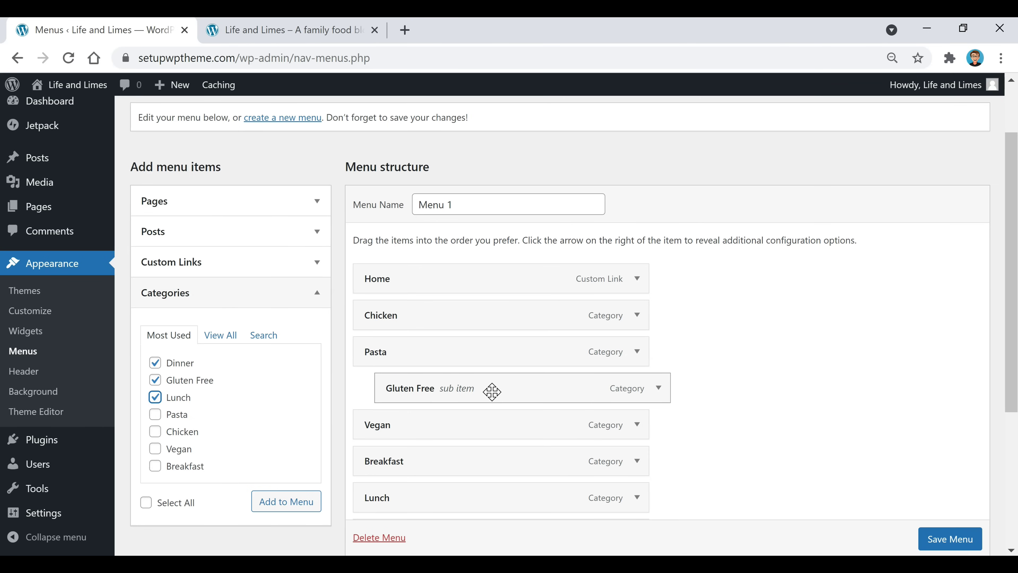
pyautogui.moveTo(492, 391); pyautogui.dragTo(471, 389)
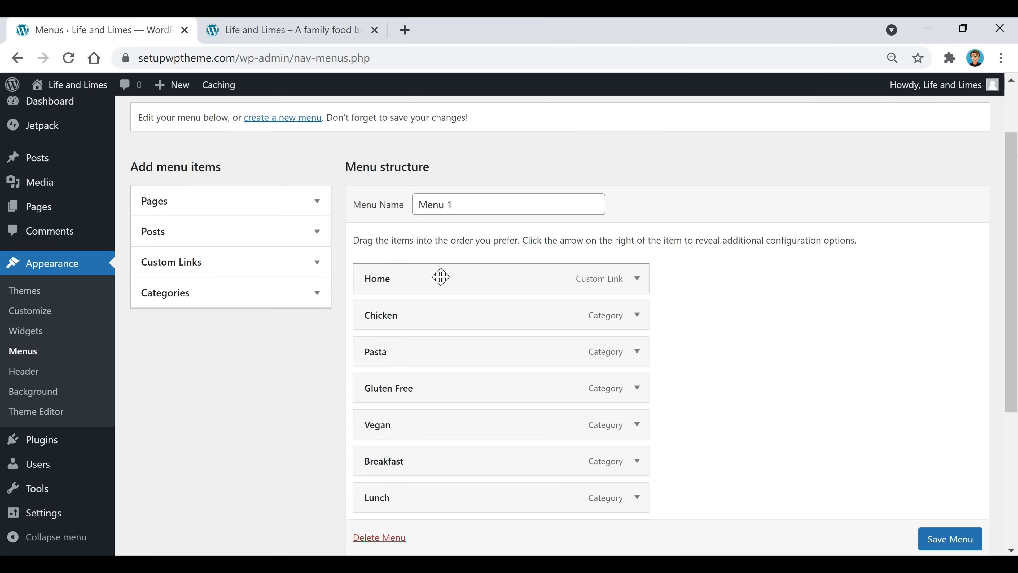
# Review the item types that can be added, the order of Menu 1's items and its display location settings.
pyautogui.click(238, 267)
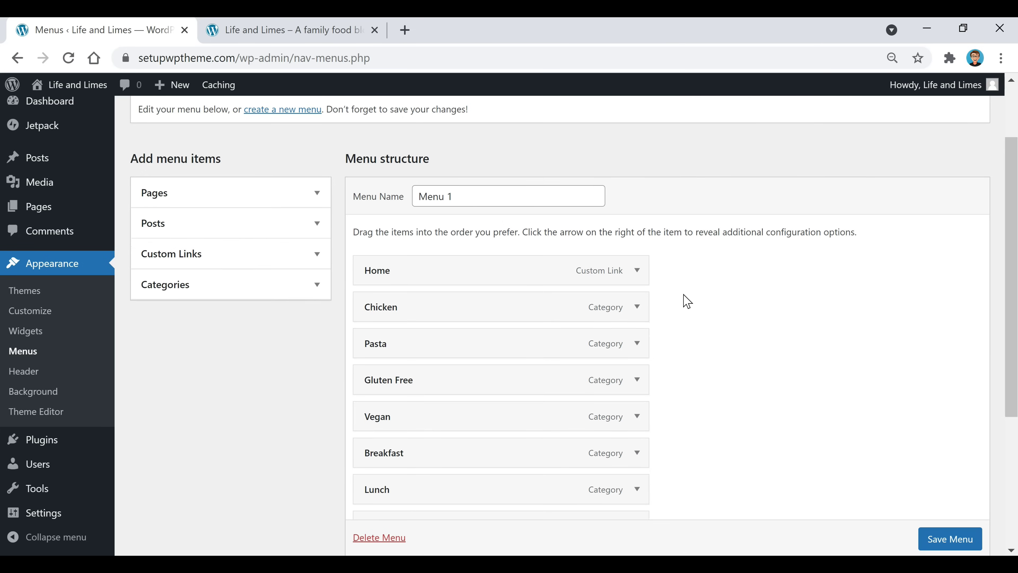
pyautogui.scroll(-2, 684, 298)
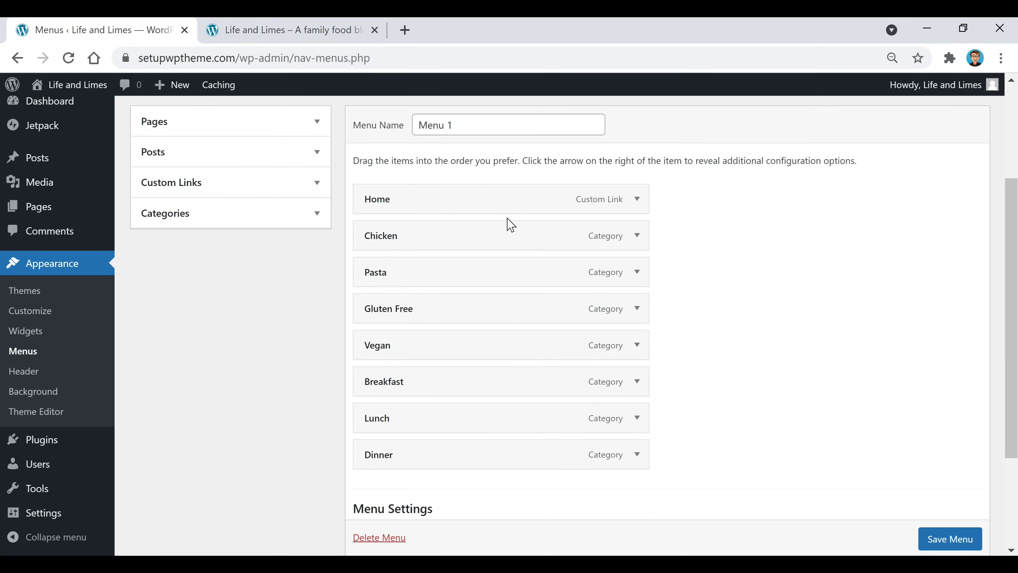
pyautogui.scroll(-3, 715, 273)
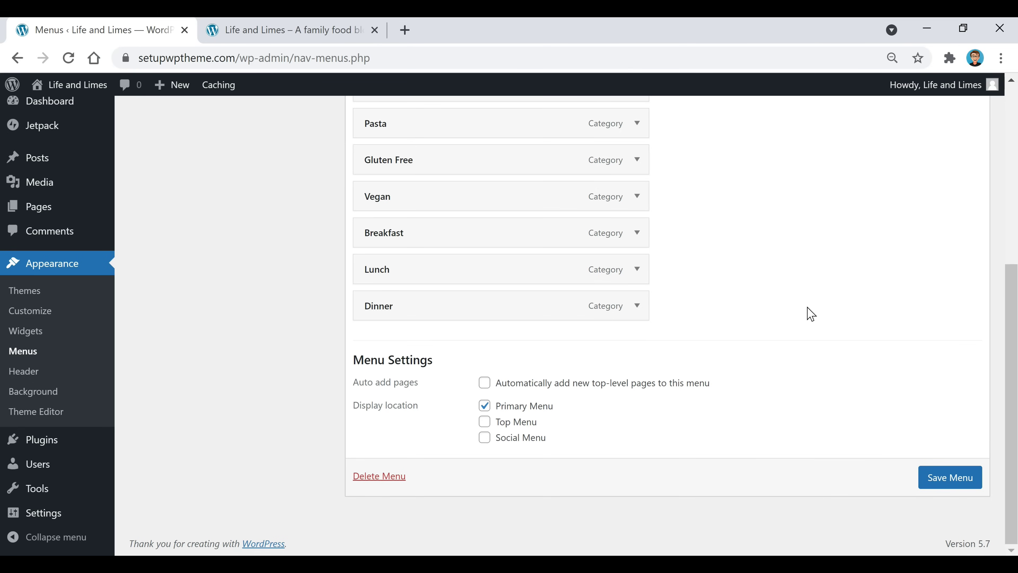
# Return to the dashboard and switch to the live Life and Limes site.
pyautogui.click(76, 103)
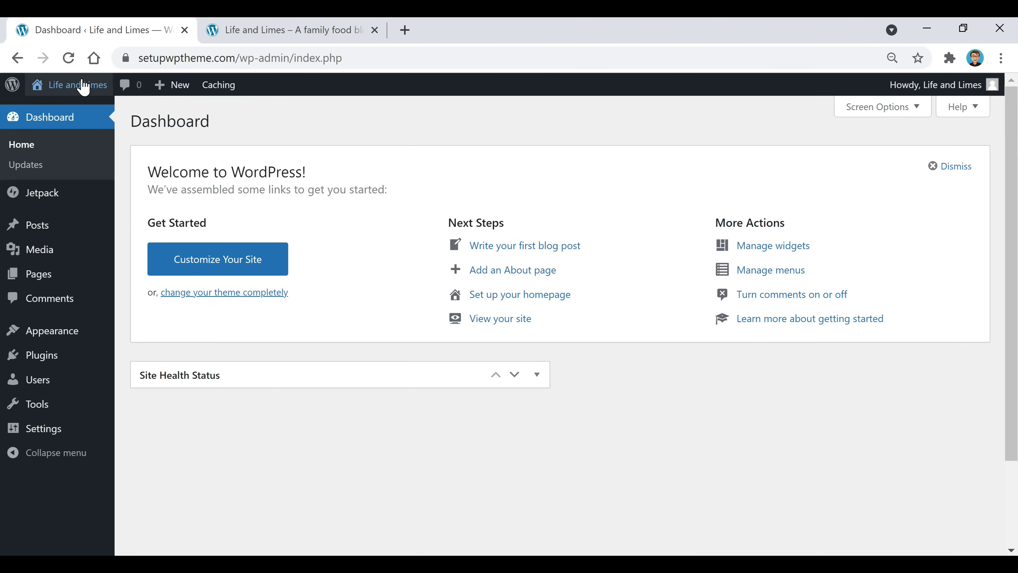
pyautogui.moveTo(80, 86)
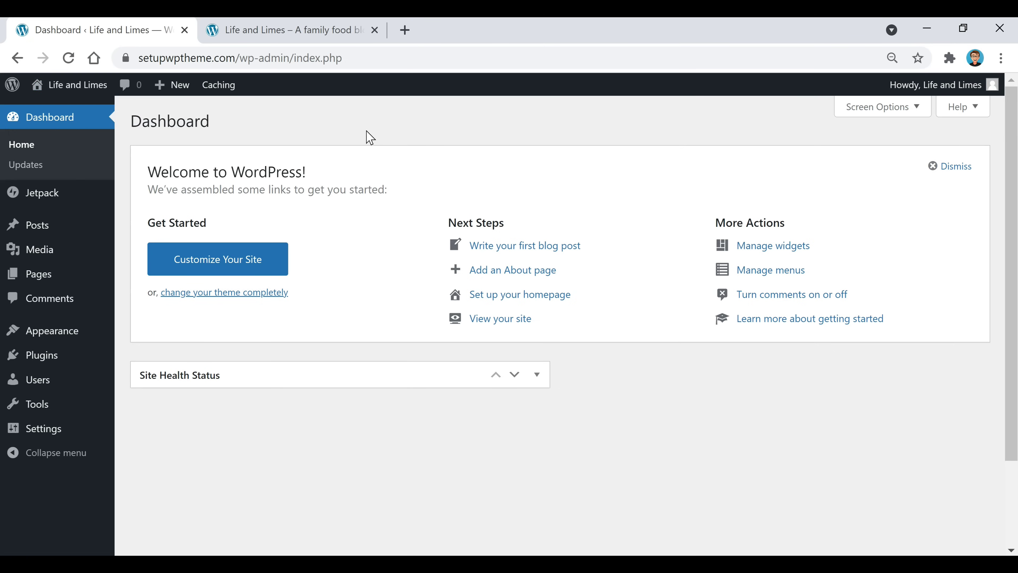
pyautogui.hotkey('ctrl', 'Tab')
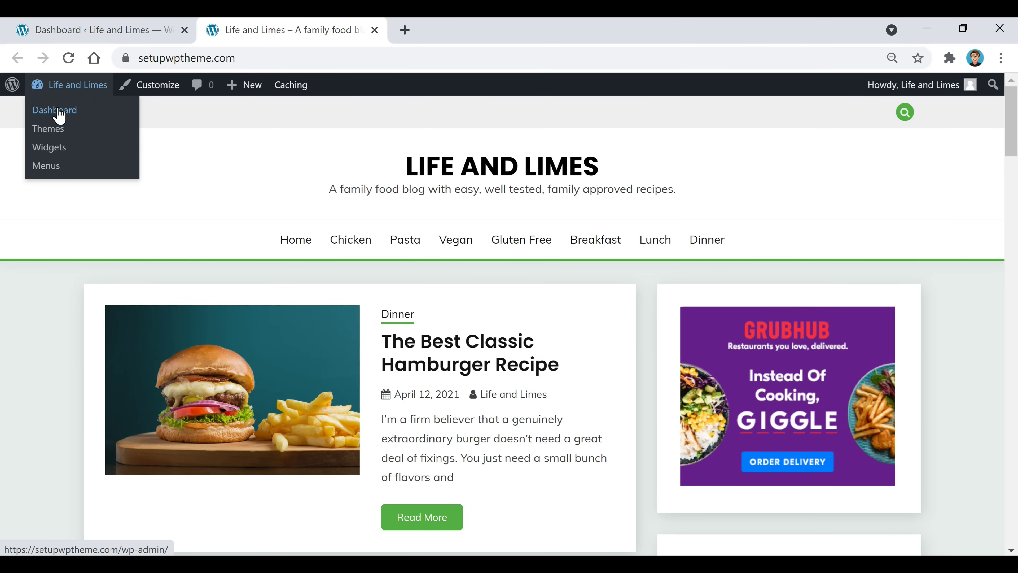
# Return to the admin dashboard and review the list of all posts from first to last.
pyautogui.hotkey('ctrl', 'Tab')
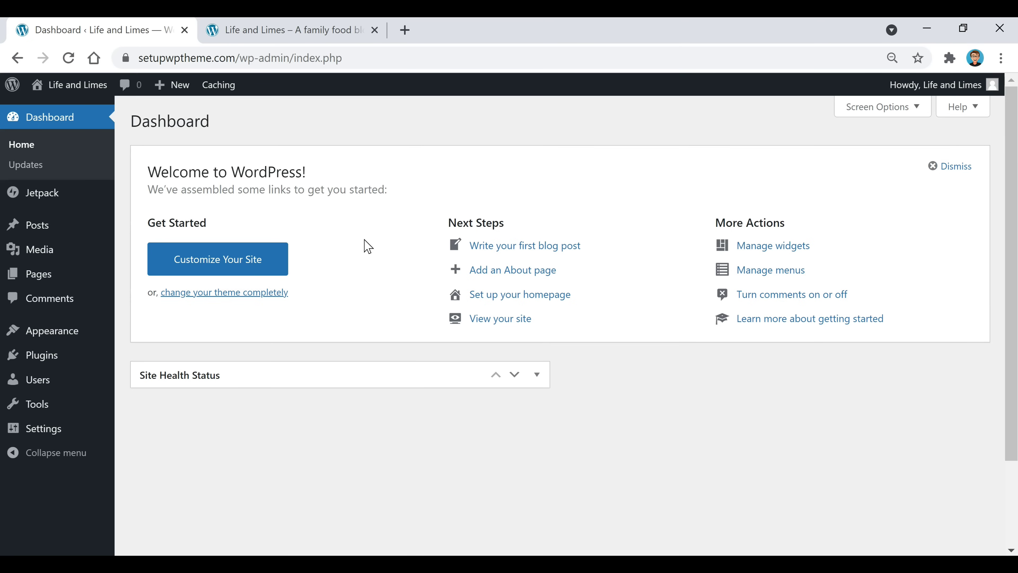
pyautogui.moveTo(29, 226)
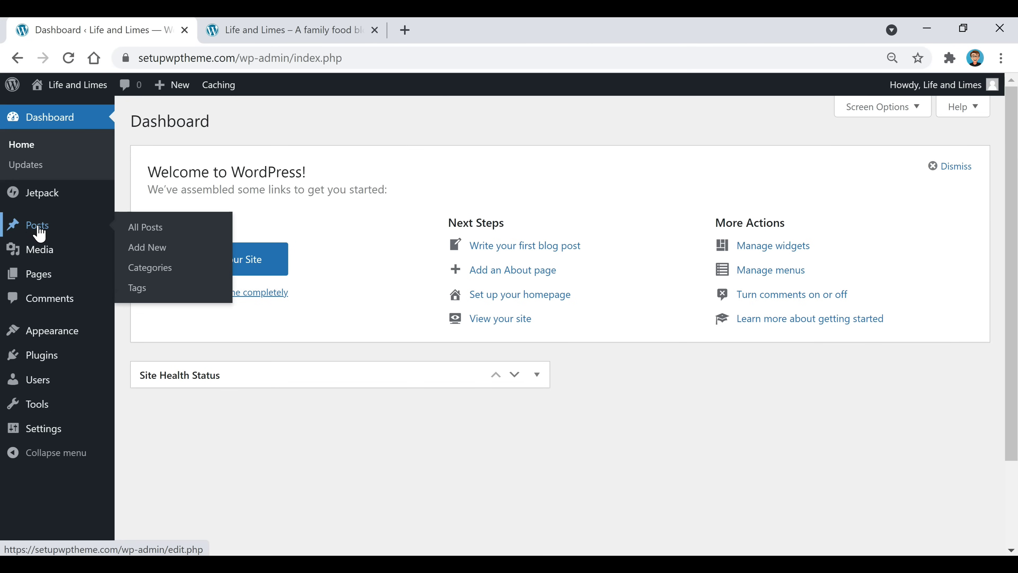
pyautogui.click(37, 225)
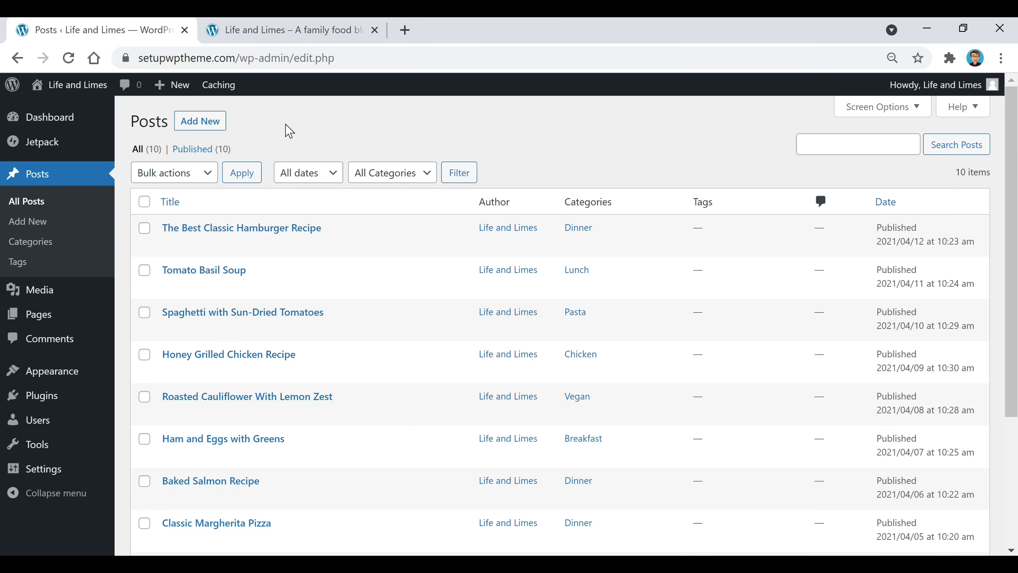
pyautogui.scroll(-5, 336, 213)
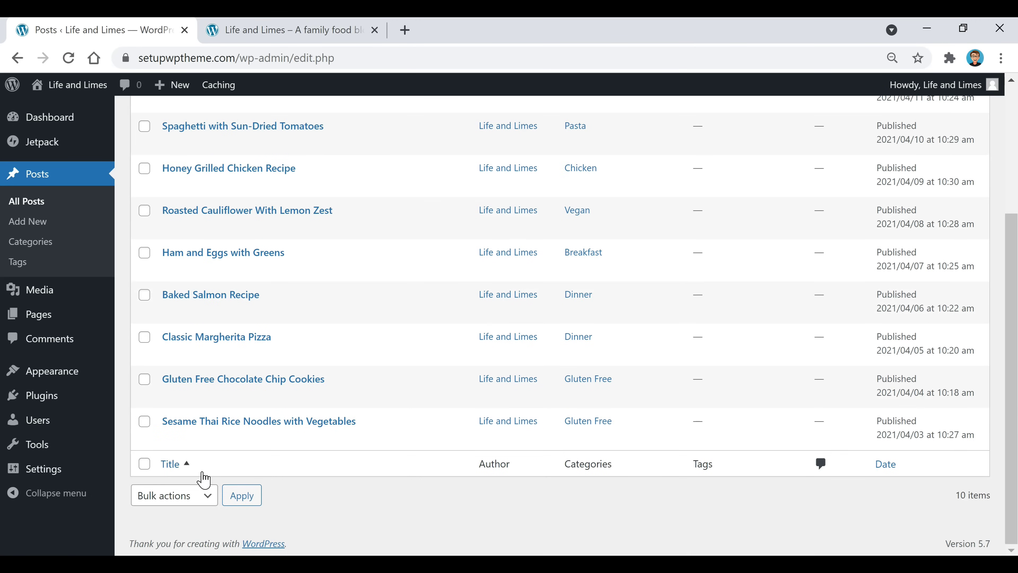
pyautogui.scroll(5, 348, 461)
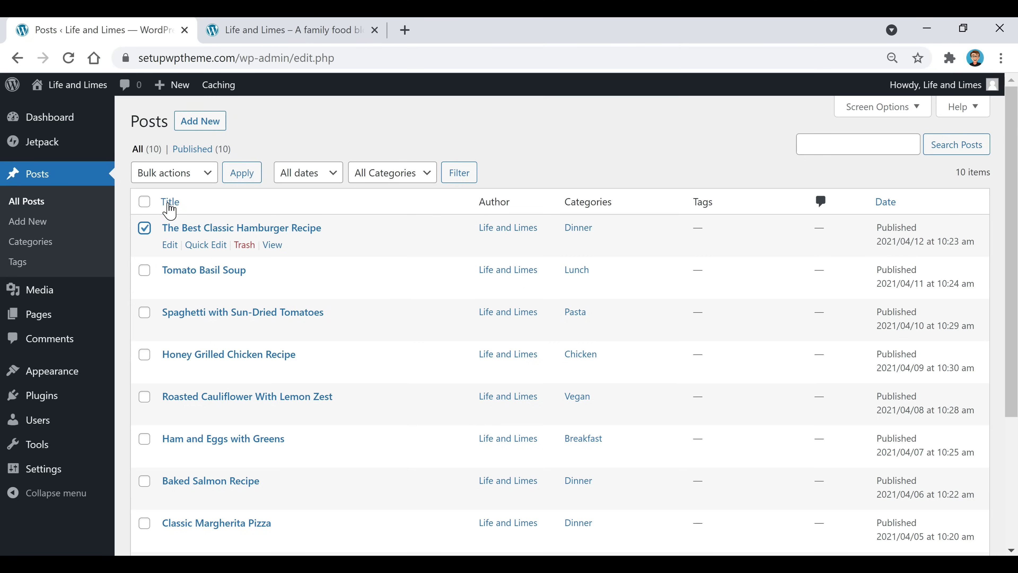
# Choose Move to Trash as the bulk action for The Best Classic Hamburger Recipe post without applying it.
pyautogui.click(200, 172)
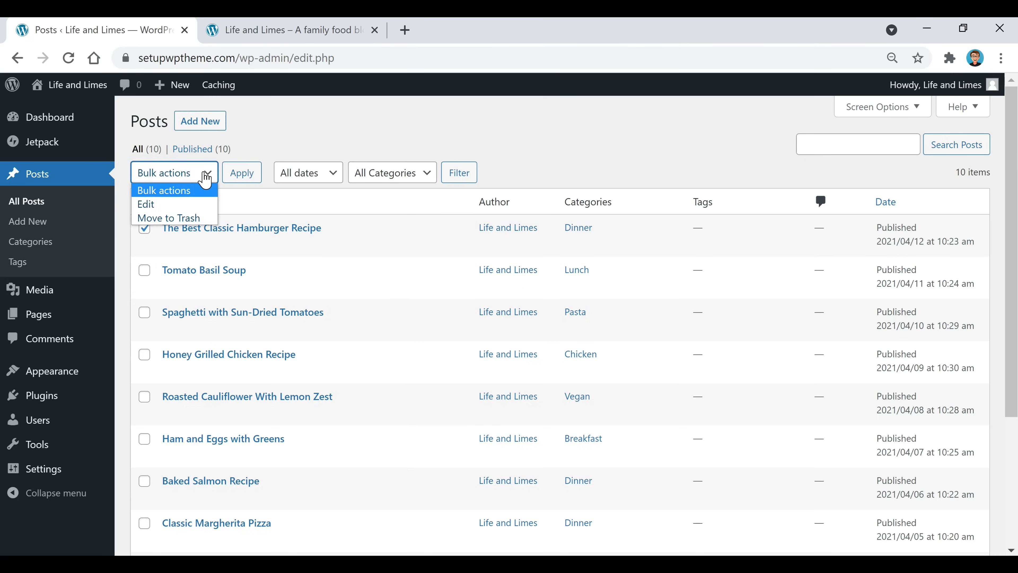
pyautogui.click(201, 217)
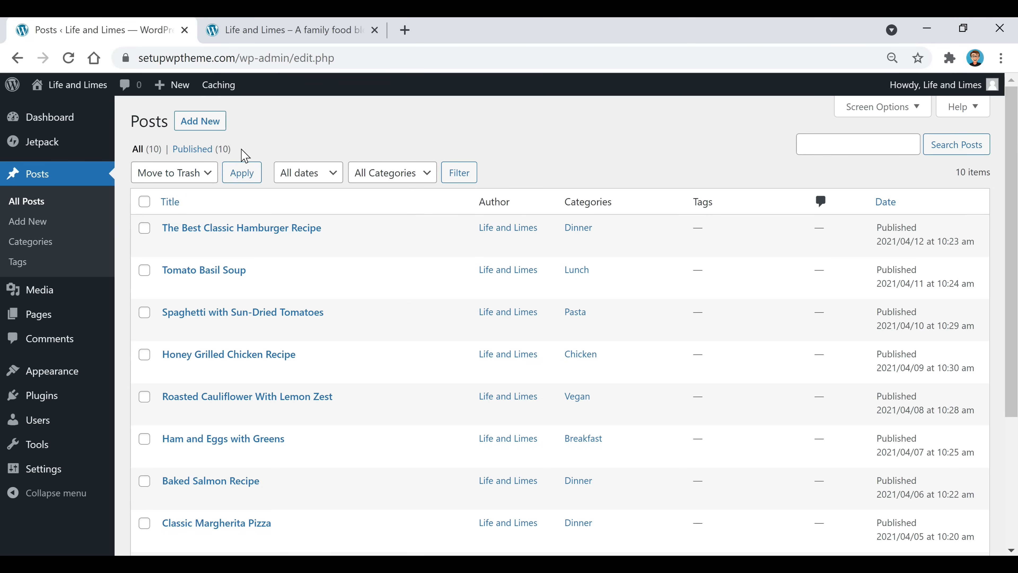
# Start a new post, collapse its Sidebar Layout section and begin an empty paragraph below the title.
pyautogui.click(199, 130)
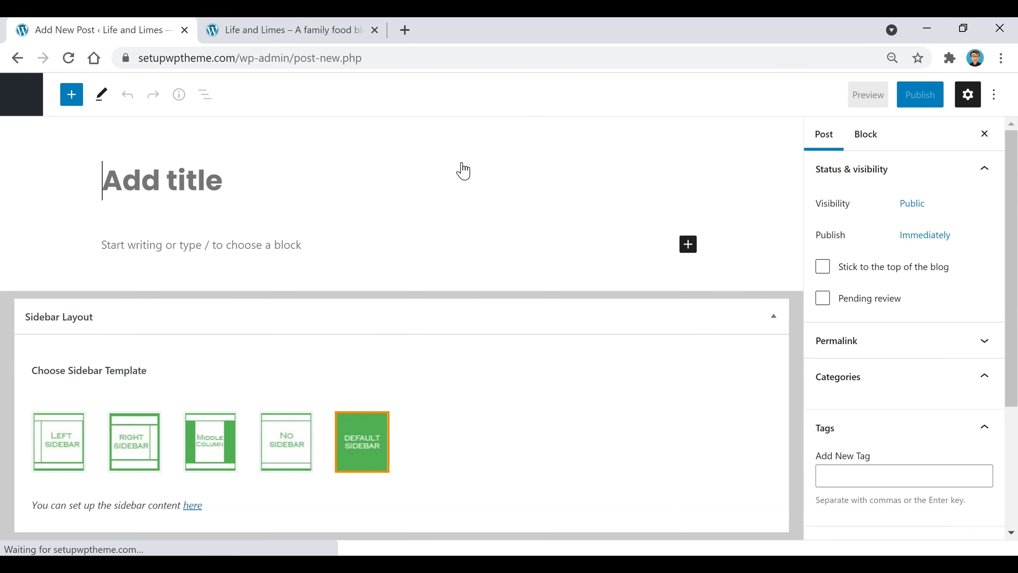
pyautogui.click(777, 316)
pyautogui.click(263, 184)
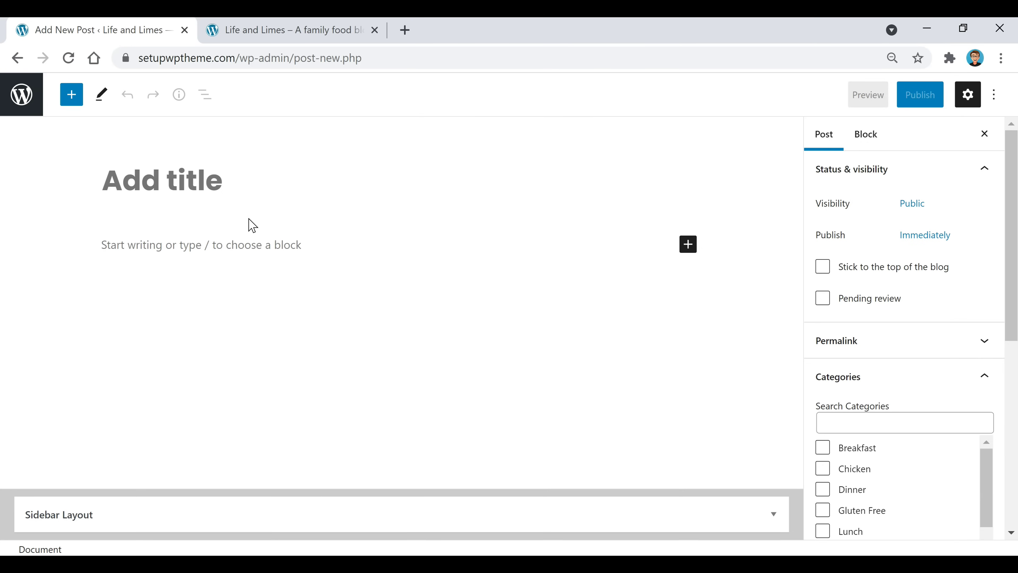
pyautogui.click(247, 249)
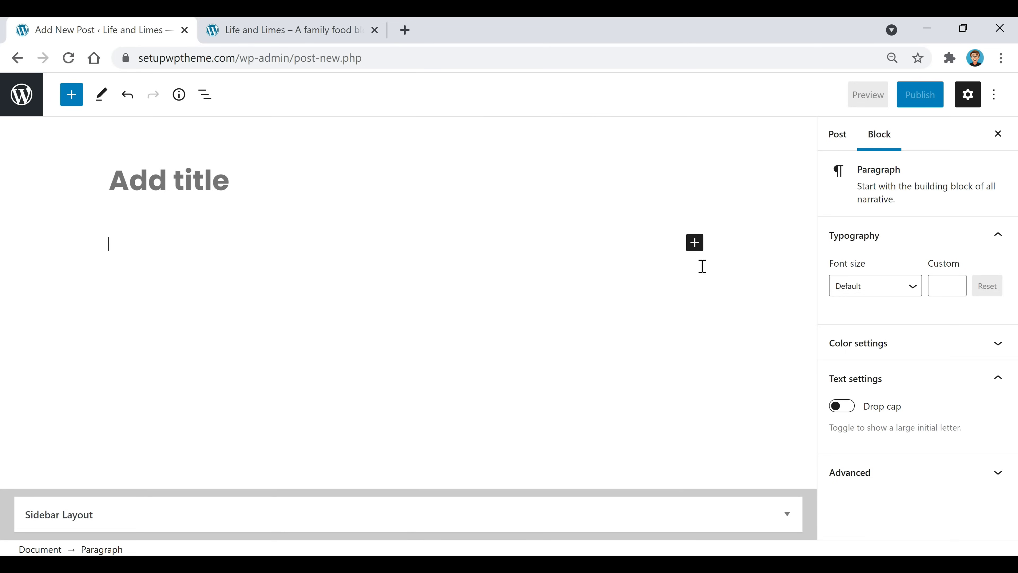
# Browse the full block library through the Widgets and Embeds groups and pick the YouTube block.
pyautogui.click(695, 243)
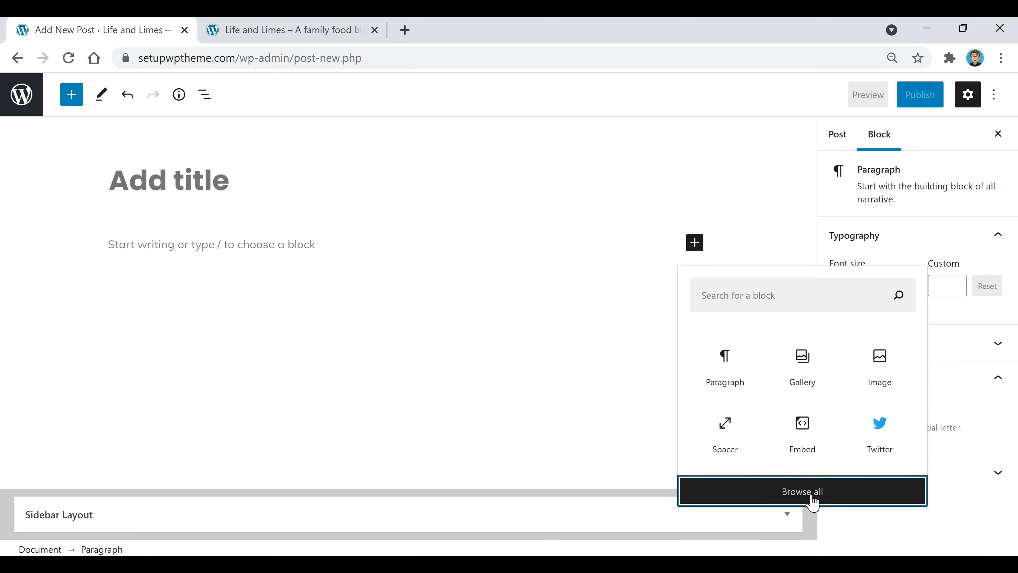
pyautogui.click(807, 503)
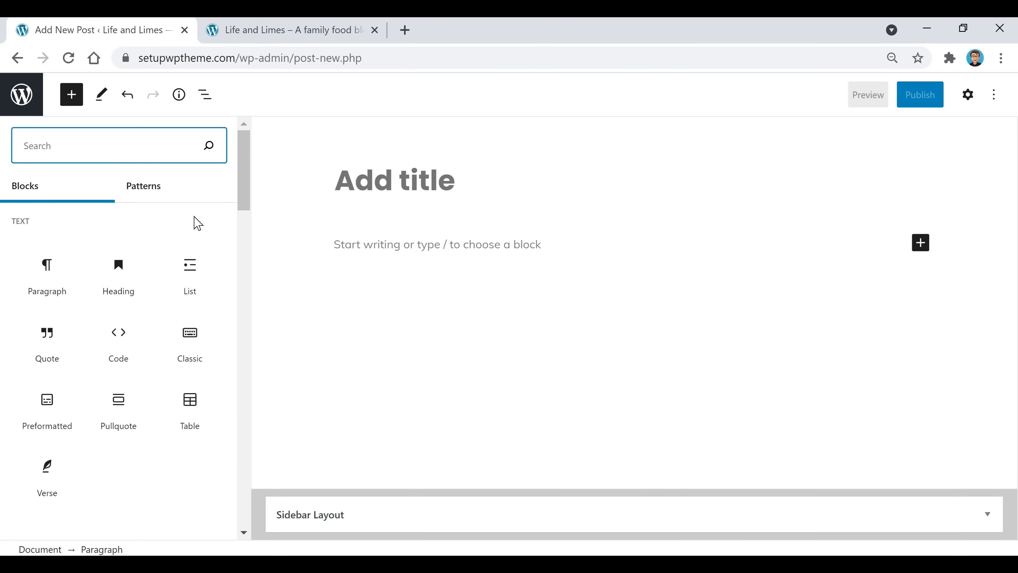
pyautogui.scroll(-10, 183, 245)
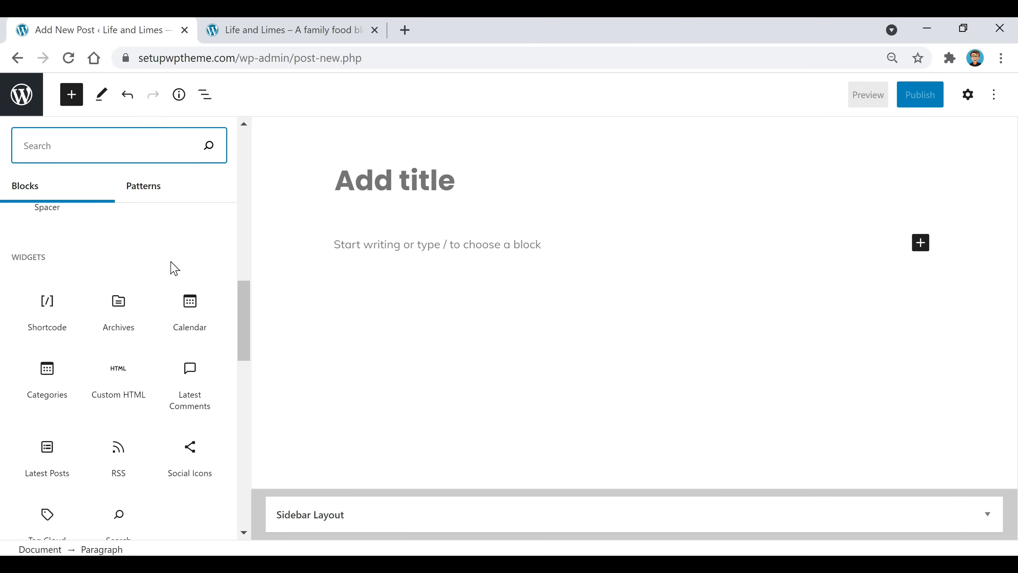
pyautogui.scroll(-5, 132, 360)
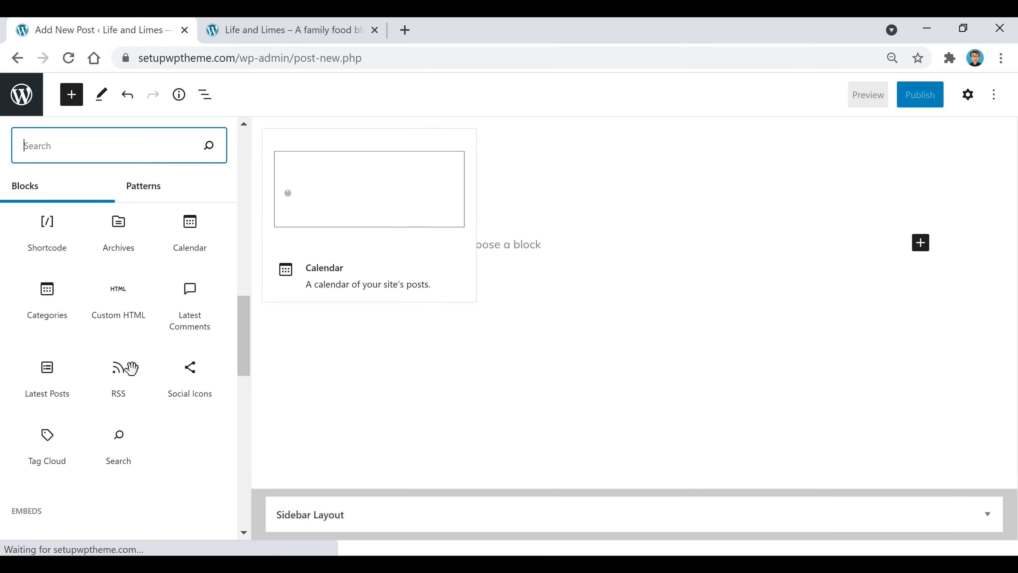
pyautogui.scroll(-2, 157, 292)
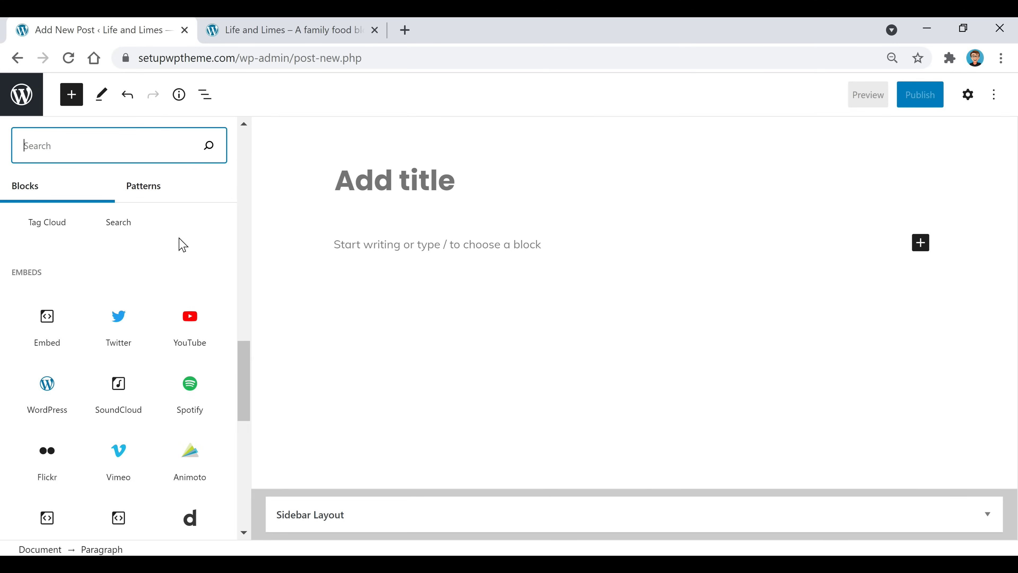
pyautogui.moveTo(197, 332)
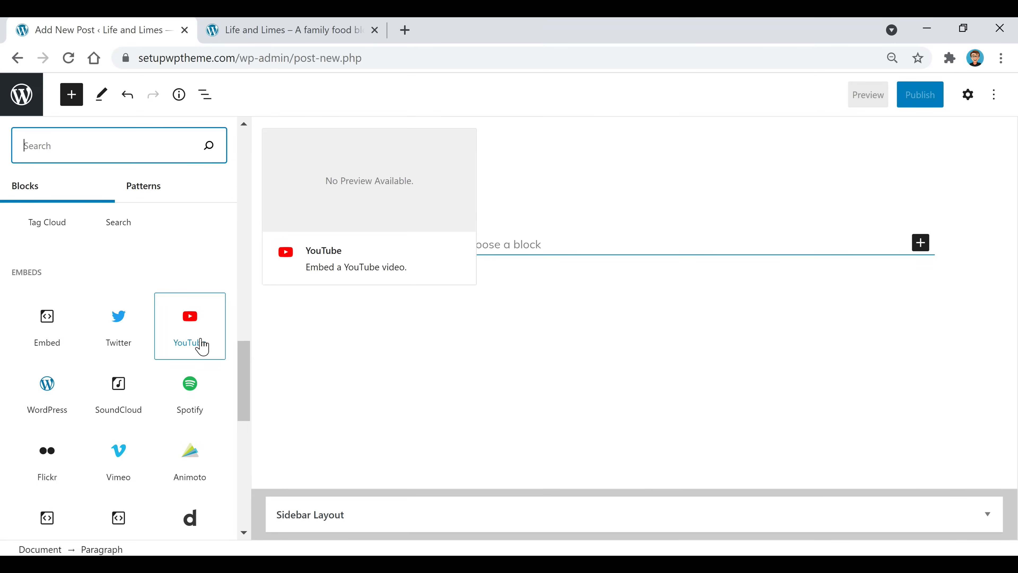
pyautogui.click(196, 350)
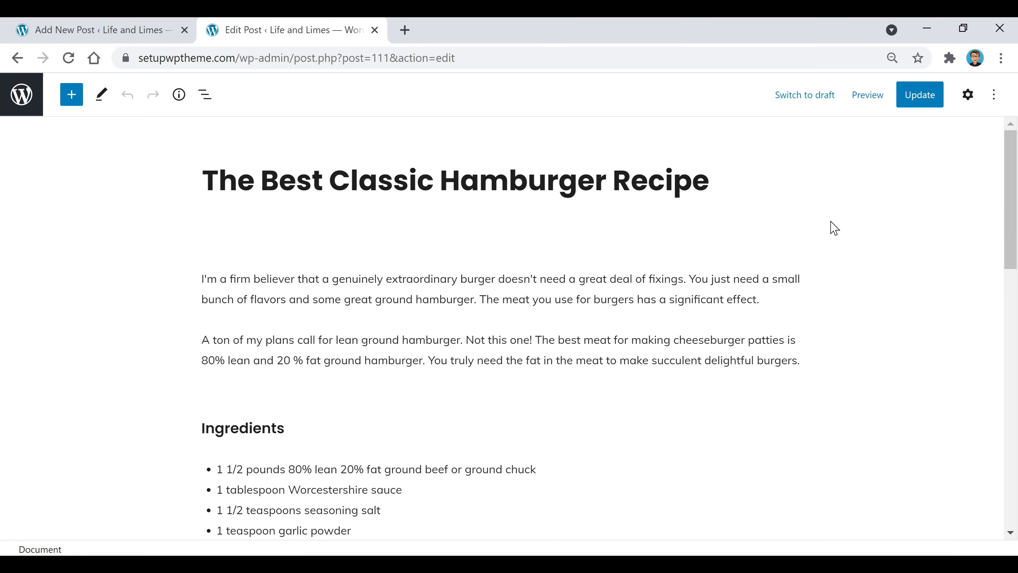
# Examine the hamburger recipe post in the editor, from its title and ingredients list to the HelloFresh ad image.
pyautogui.click(245, 179)
pyautogui.click(343, 178)
pyautogui.scroll(-4, 450, 346)
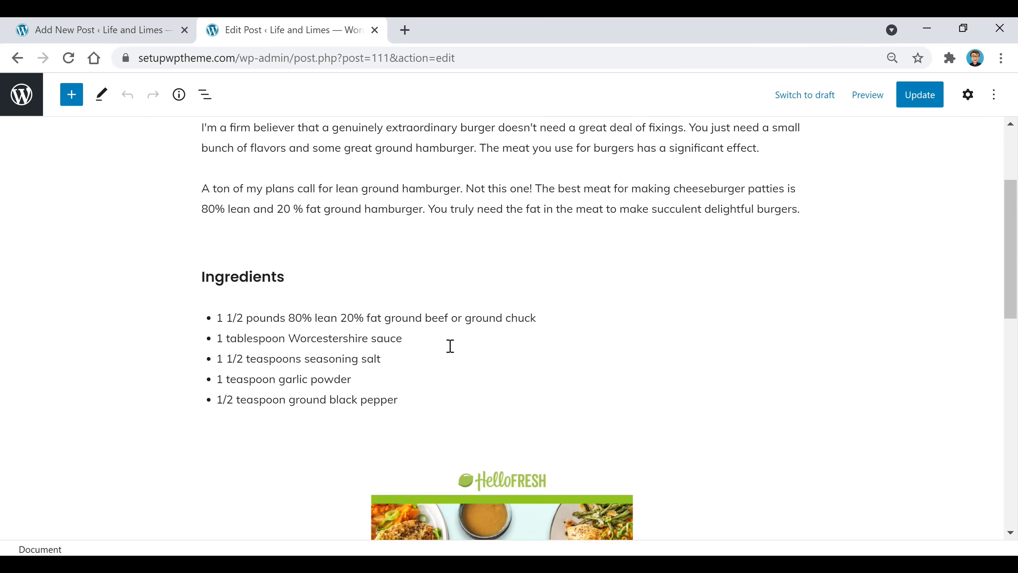
pyautogui.scroll(-6, 720, 296)
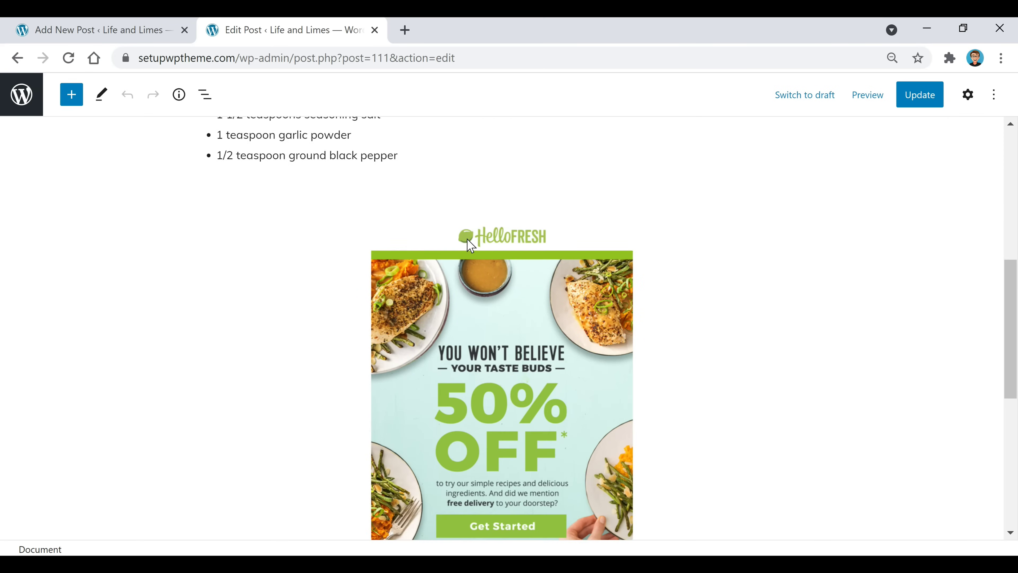
pyautogui.scroll(-3, 711, 211)
pyautogui.scroll(1, 716, 221)
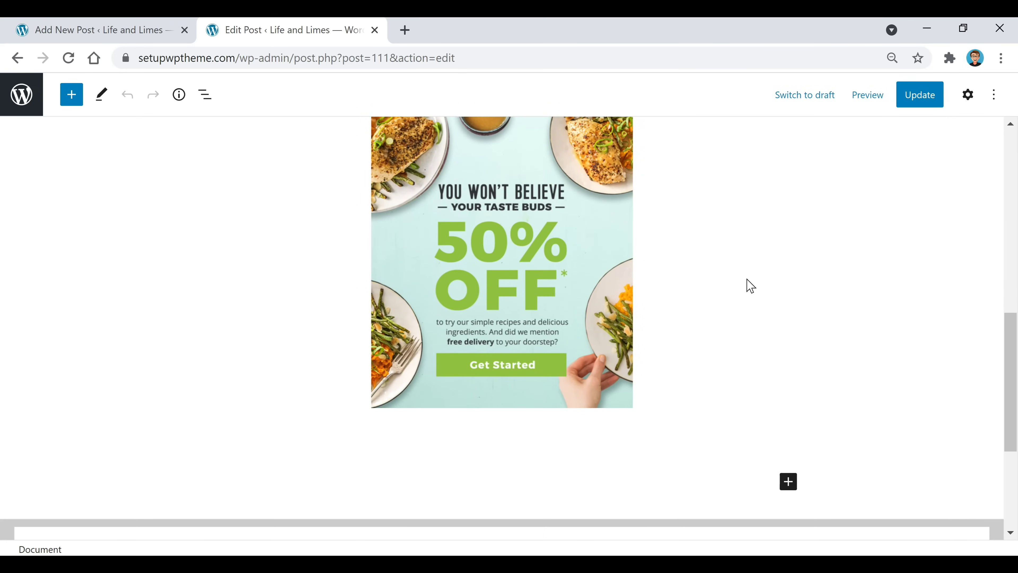
# Search the blocks for "image" and add an Image block directly below the HelloFresh ad image.
pyautogui.click(502, 293)
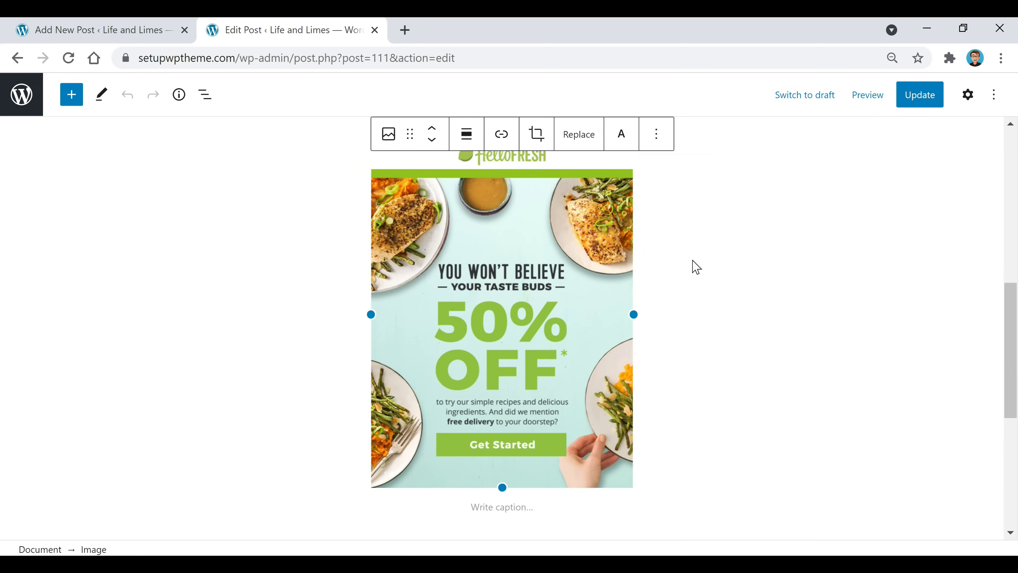
pyautogui.scroll(-2, 697, 267)
pyautogui.moveTo(497, 454)
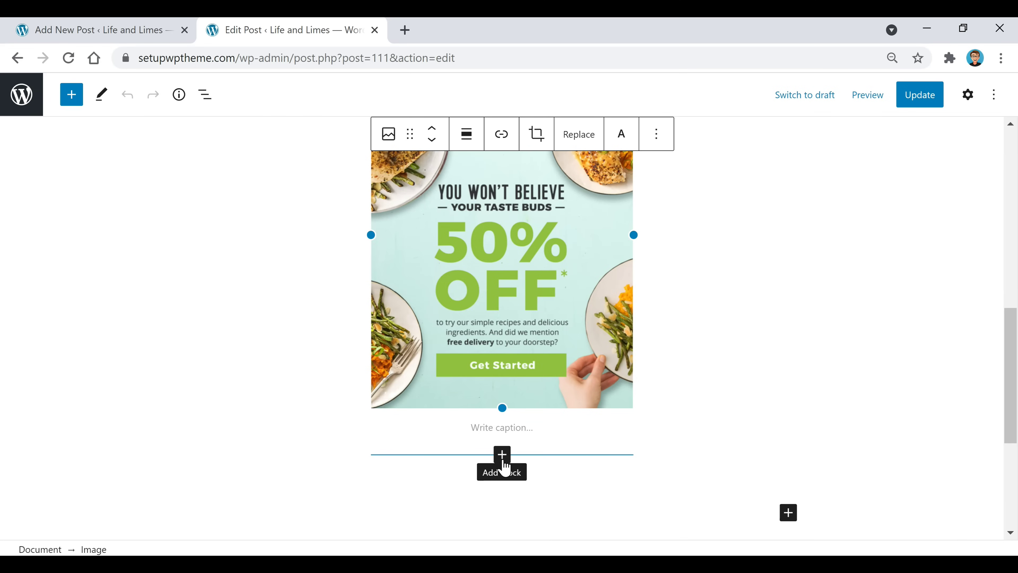
pyautogui.click(502, 457)
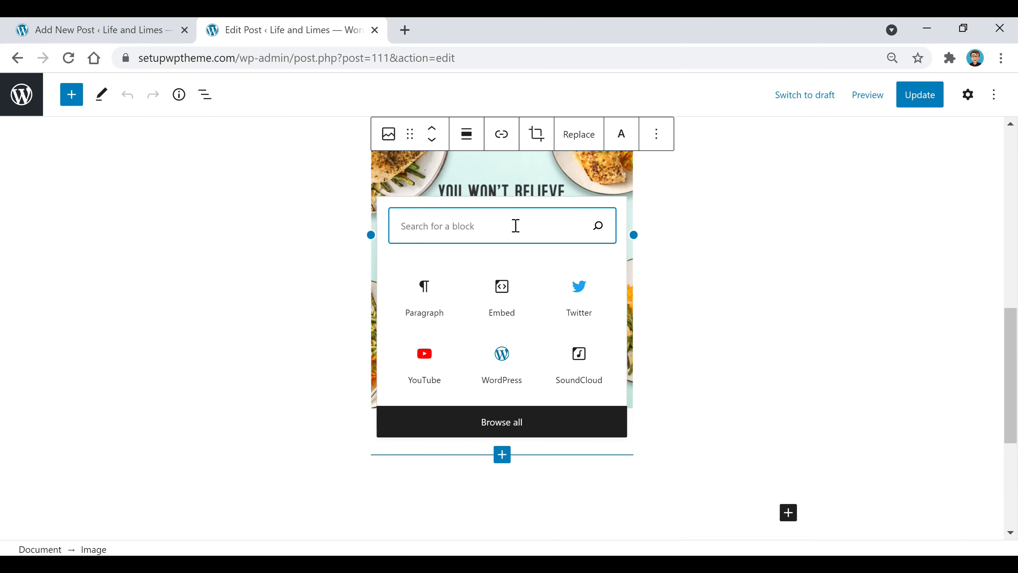
pyautogui.write('image')
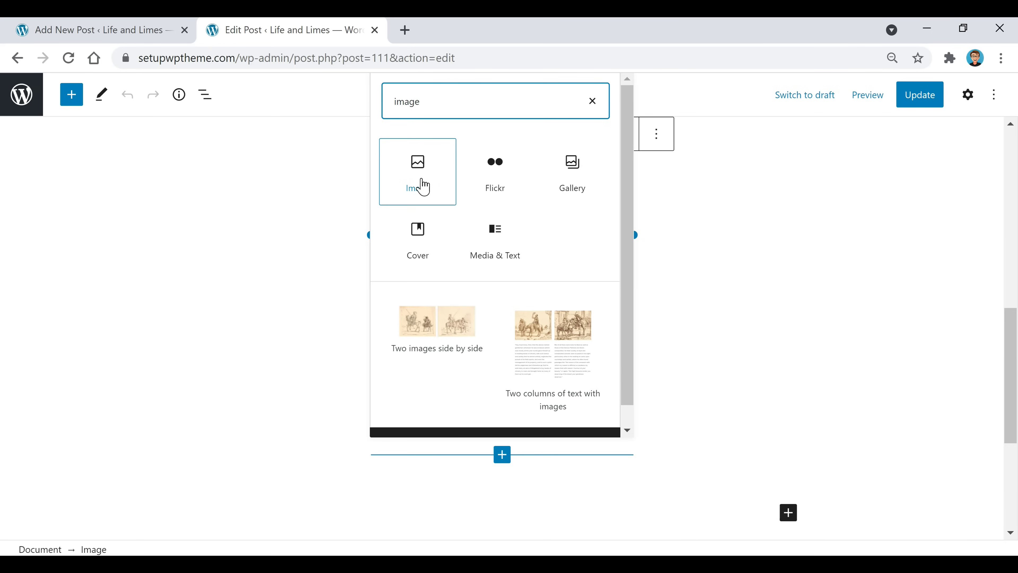
pyautogui.click(421, 184)
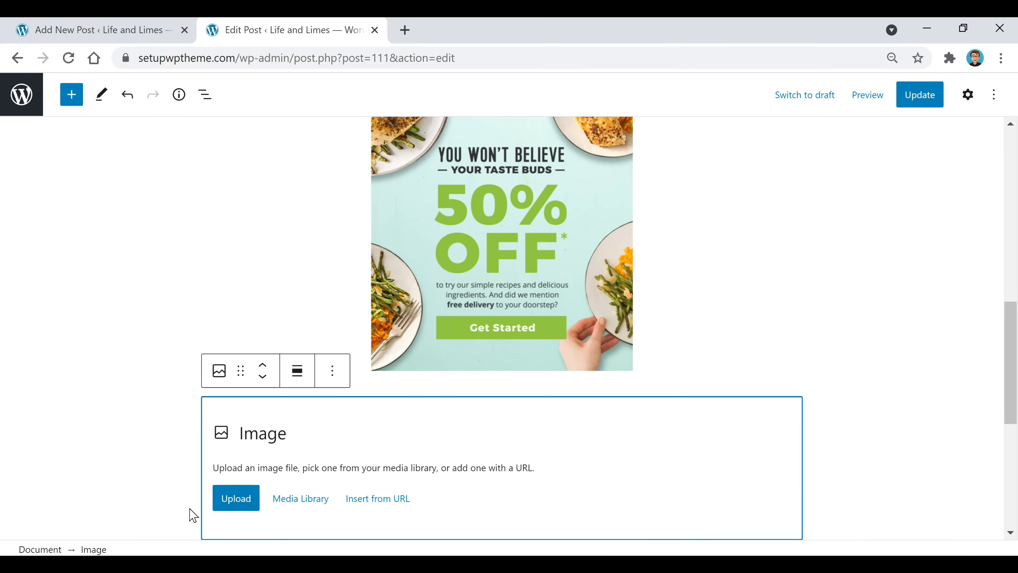
# Fill the new Image block with the burger and fries photo from the media library and align it center.
pyautogui.click(317, 506)
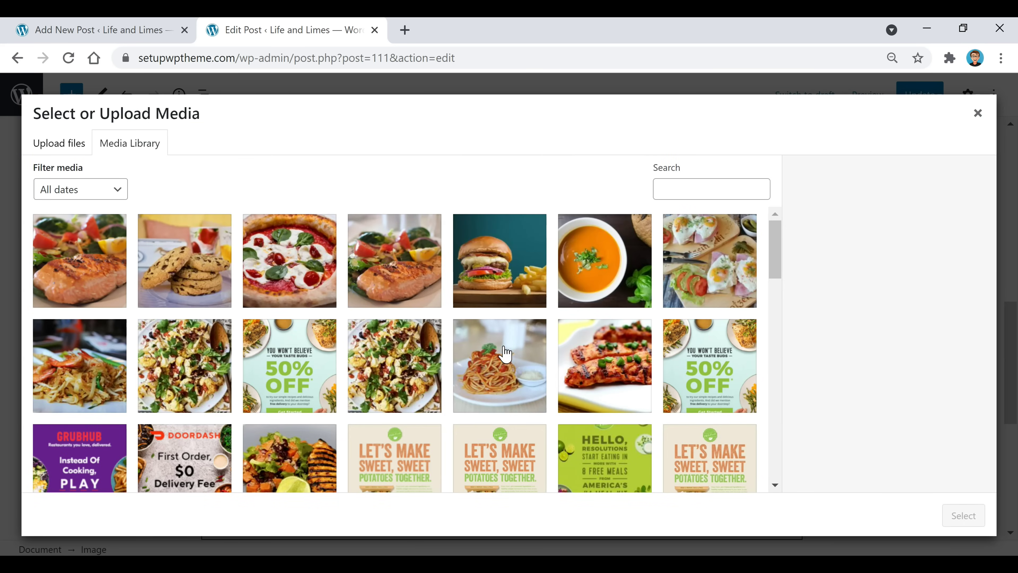
pyautogui.click(504, 291)
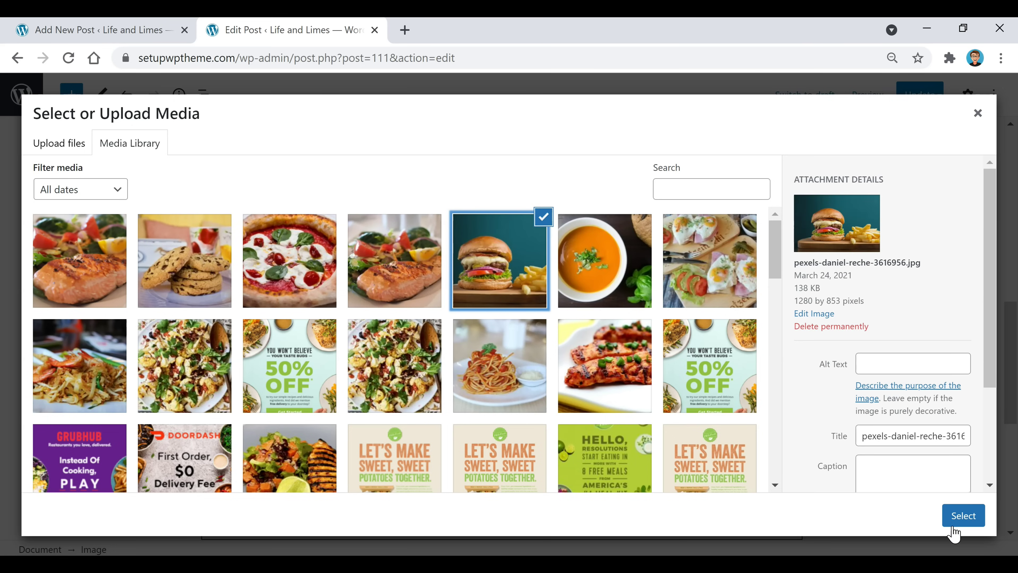
pyautogui.click(970, 522)
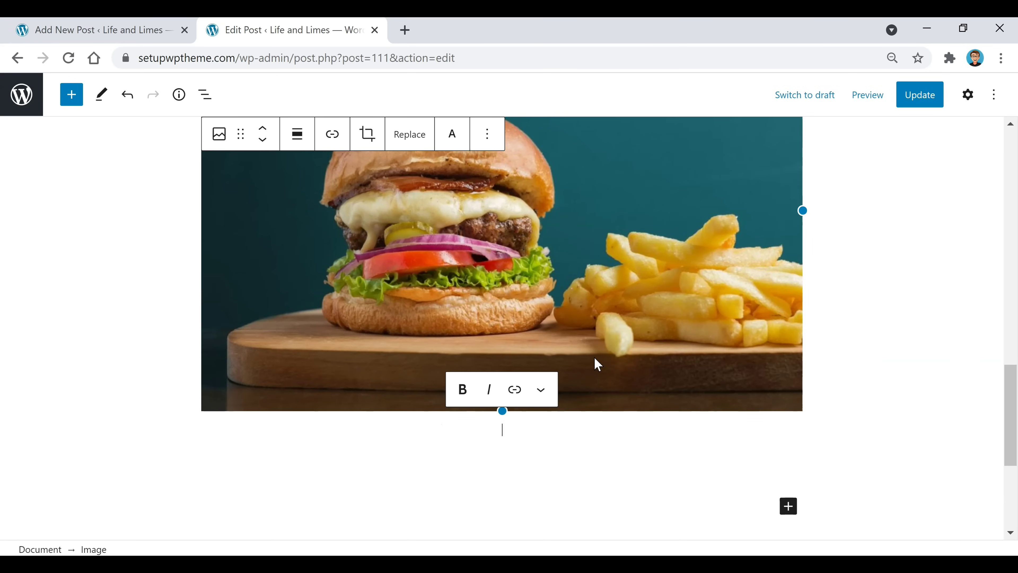
pyautogui.scroll(4, 595, 373)
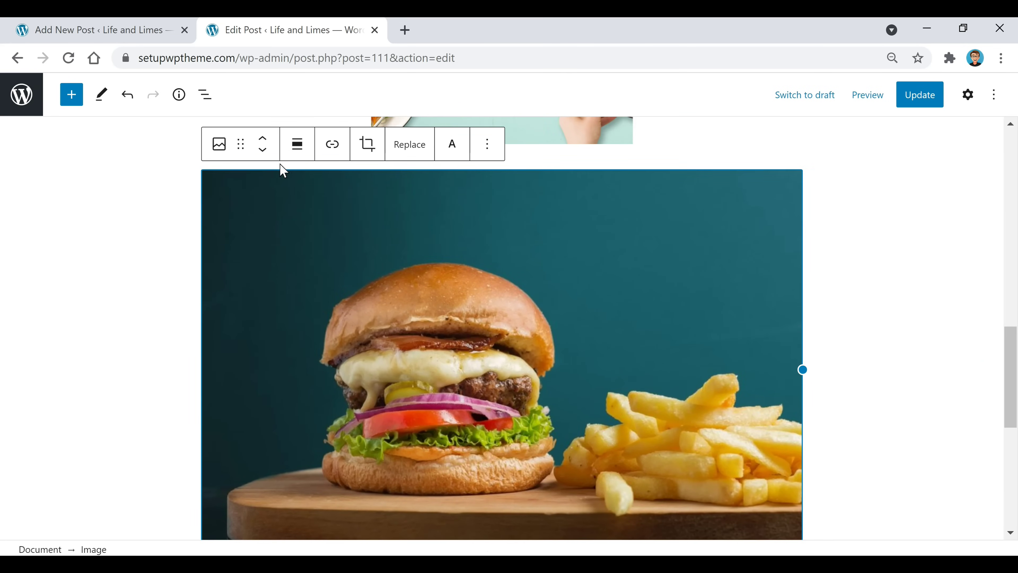
pyautogui.click(293, 149)
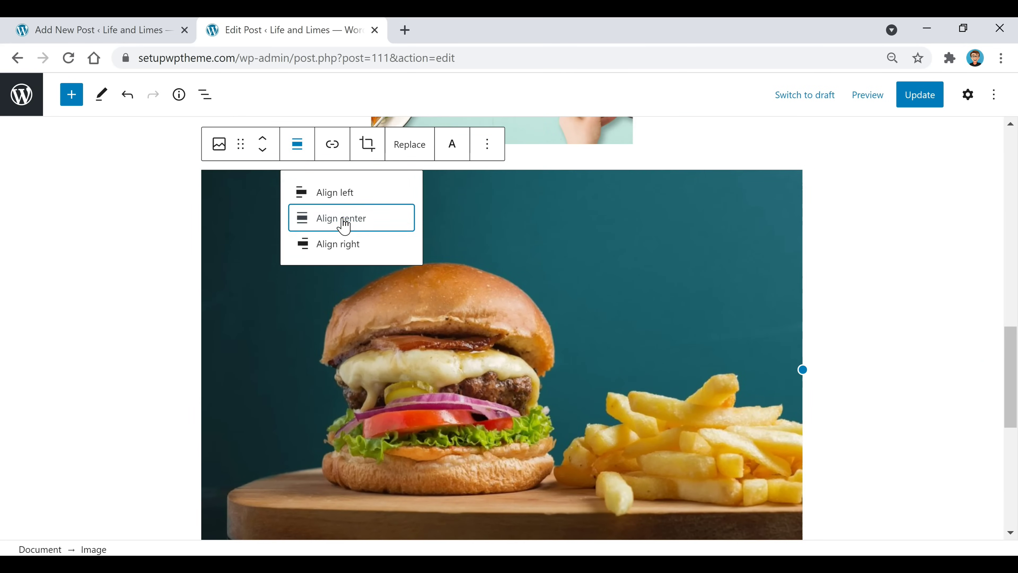
pyautogui.click(342, 223)
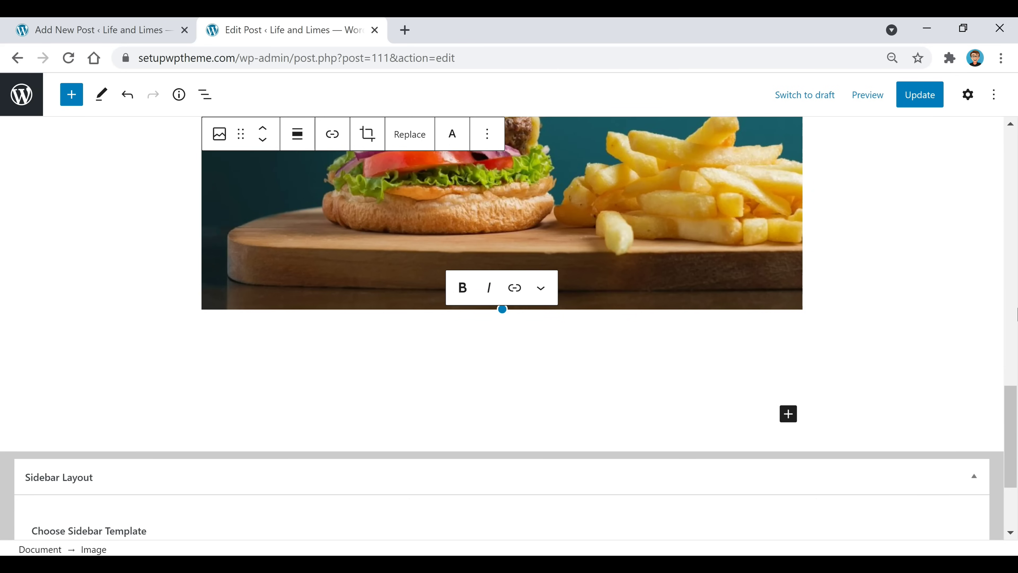
# Deselect the image, show the hamburger post's settings and review its category assignment and tags.
pyautogui.scroll(6, 886, 323)
pyautogui.scroll(10, 949, 393)
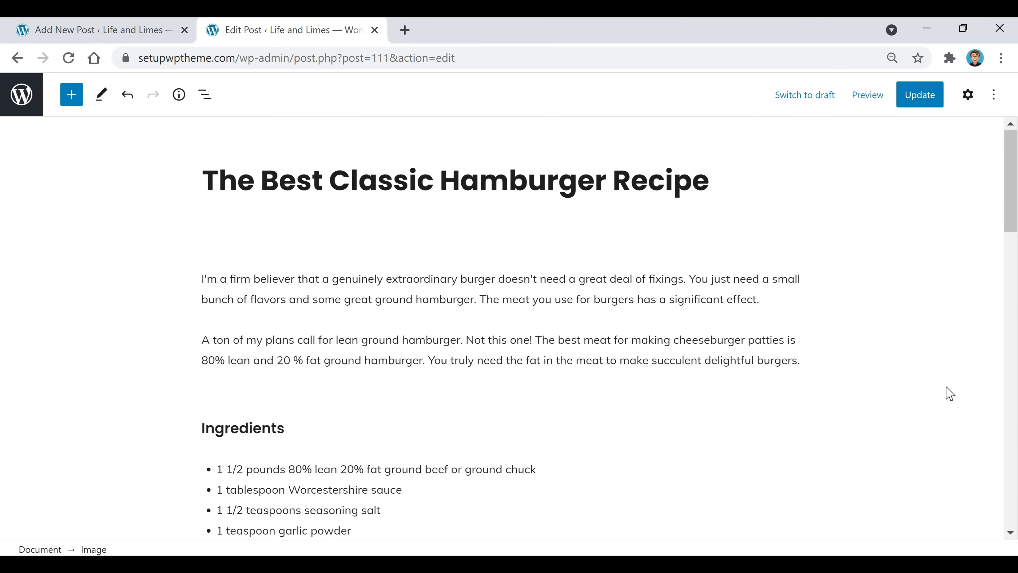
pyautogui.click(950, 393)
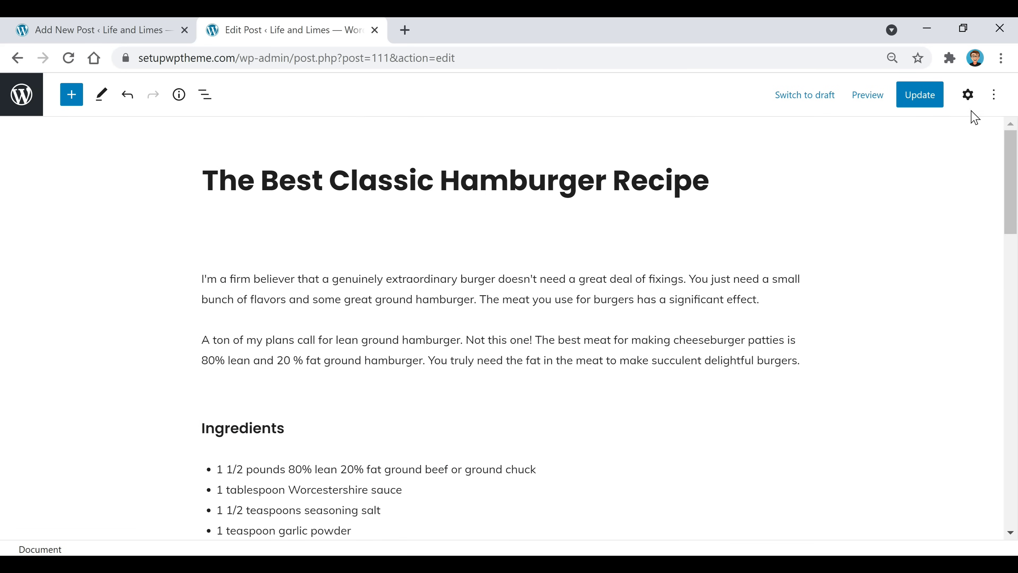
pyautogui.click(969, 97)
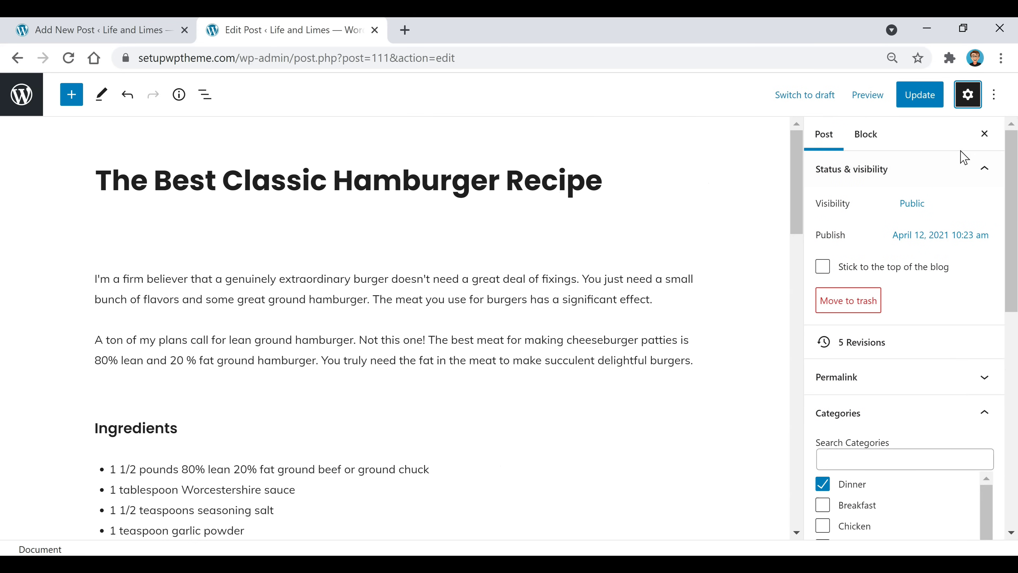
pyautogui.scroll(-6, 918, 298)
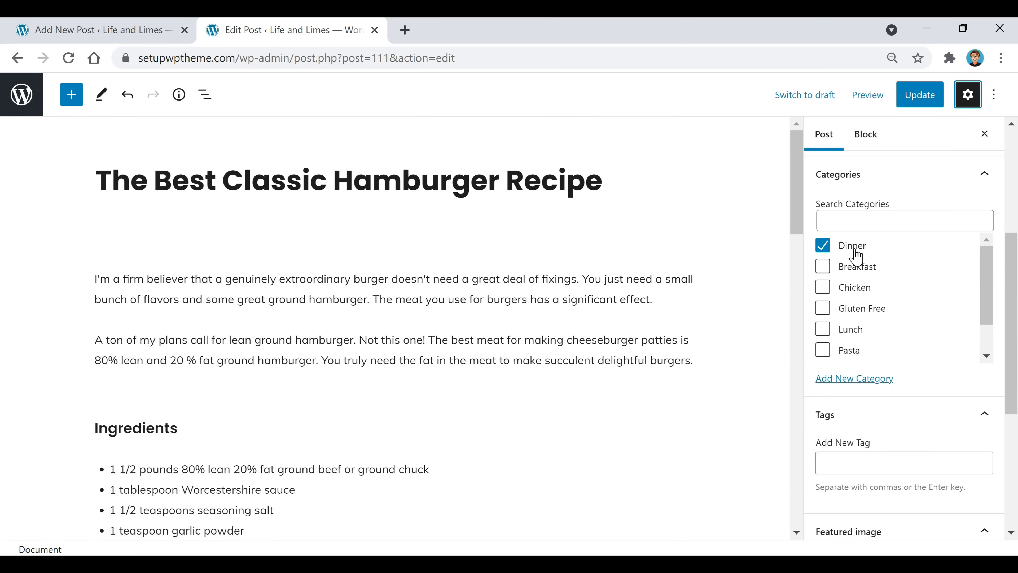
# Review the hamburger post's category choices and look at how the post appears on the blog's home page.
pyautogui.scroll(-1, 852, 295)
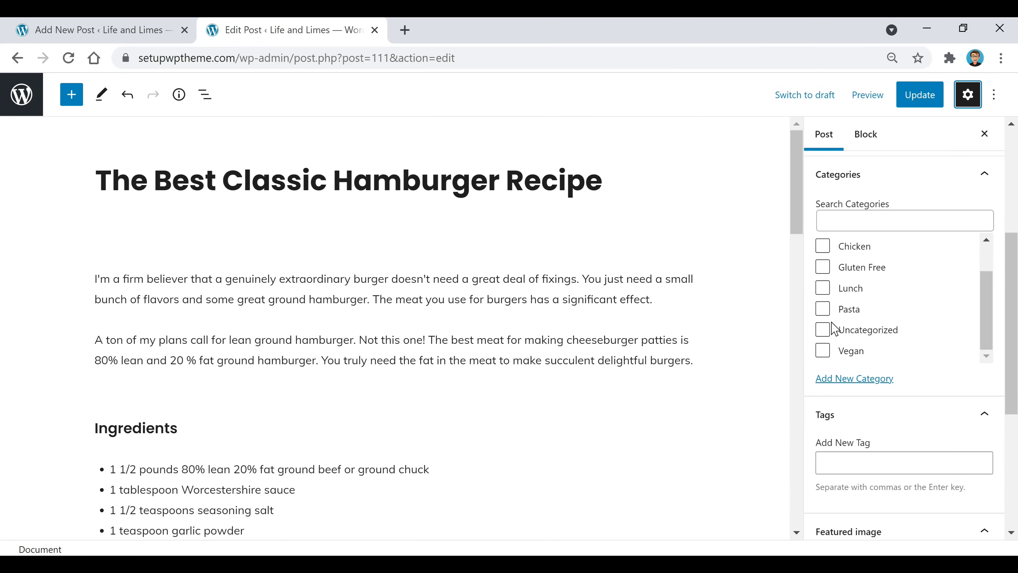
pyautogui.scroll(1, 922, 317)
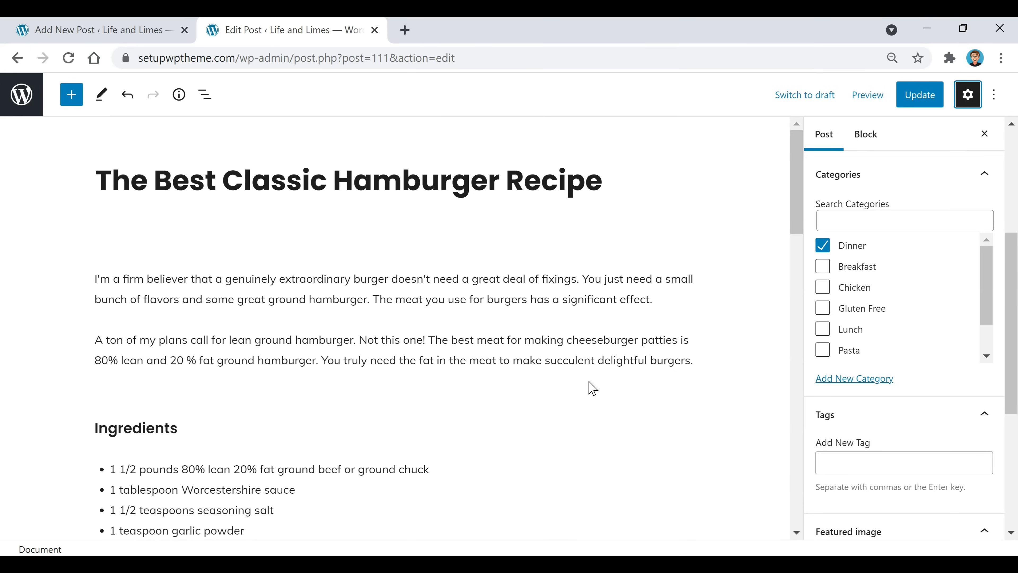
pyautogui.moveTo(593, 387)
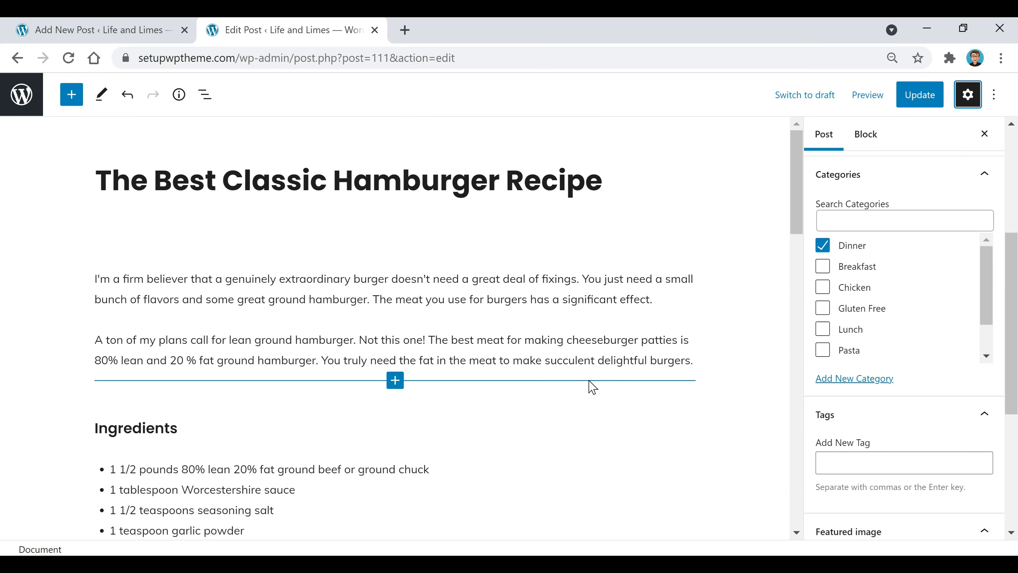
pyautogui.click(552, 299)
pyautogui.click(114, 31)
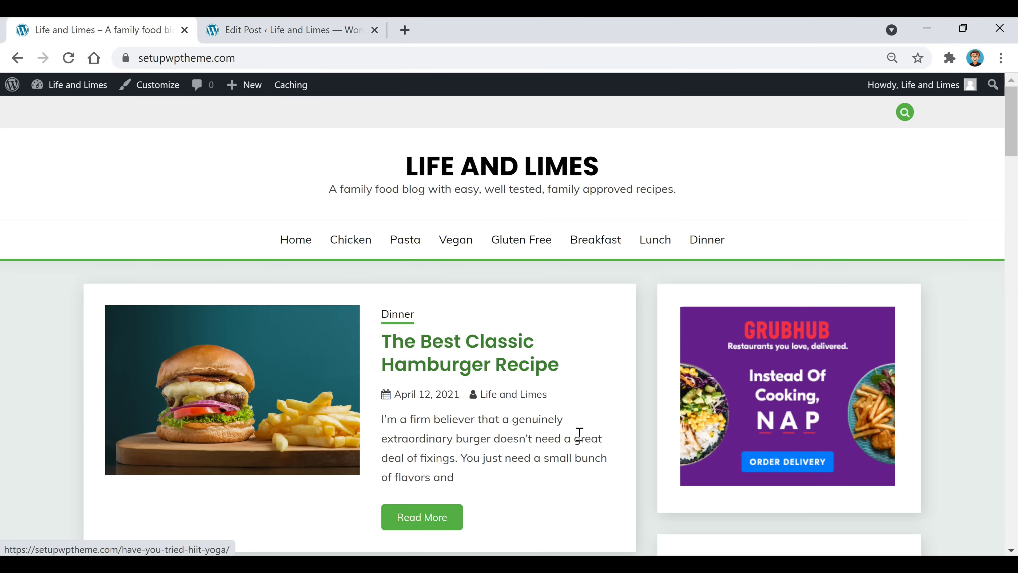
pyautogui.scroll(-5, 579, 432)
pyautogui.scroll(5, 308, 439)
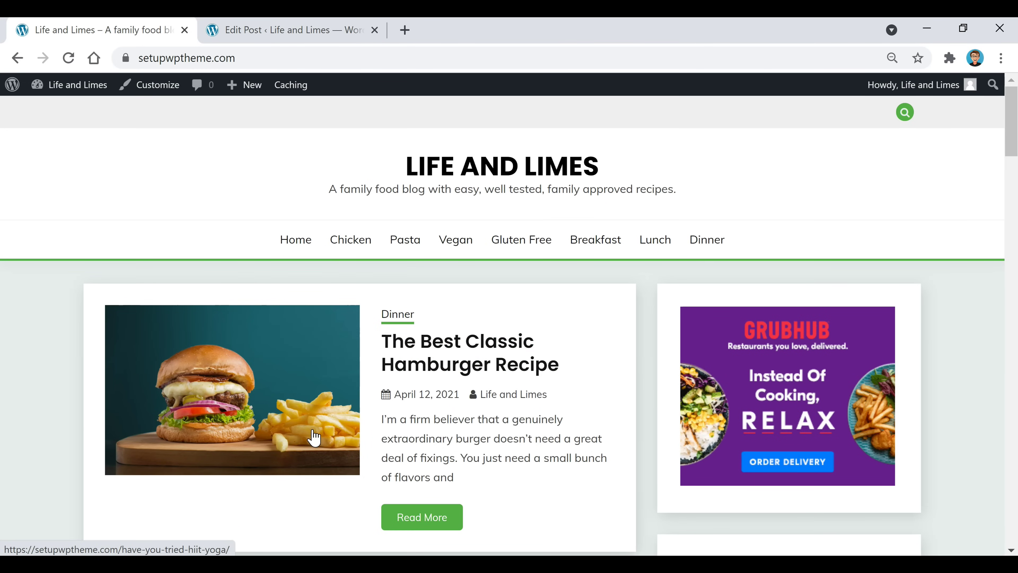
# Set the burger and fries photo from the media library as the hamburger post's featured image and compare it with the home page.
pyautogui.click(297, 32)
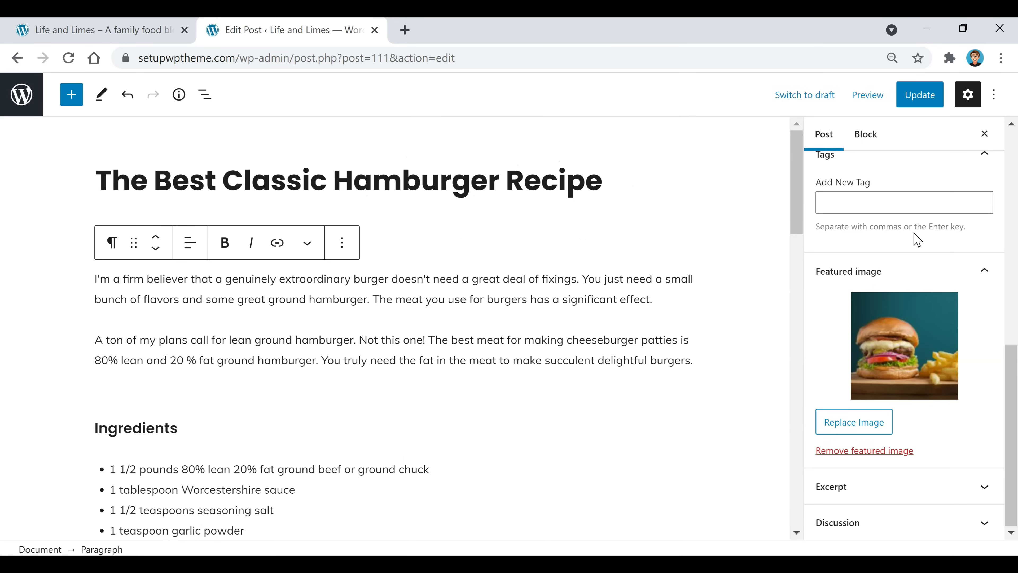
pyautogui.scroll(5, 916, 237)
pyautogui.scroll(-5, 902, 261)
pyautogui.click(869, 434)
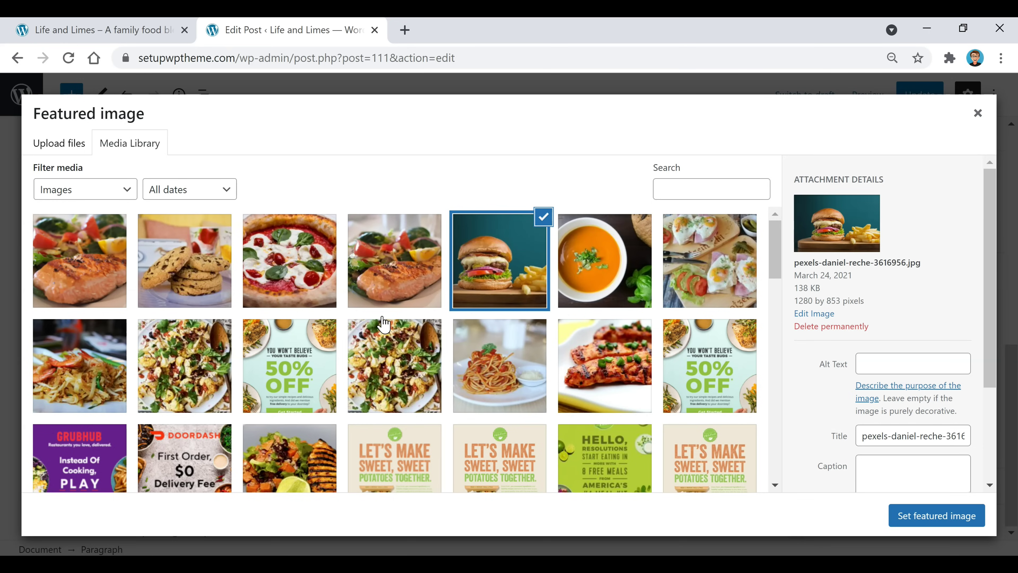
pyautogui.click(61, 143)
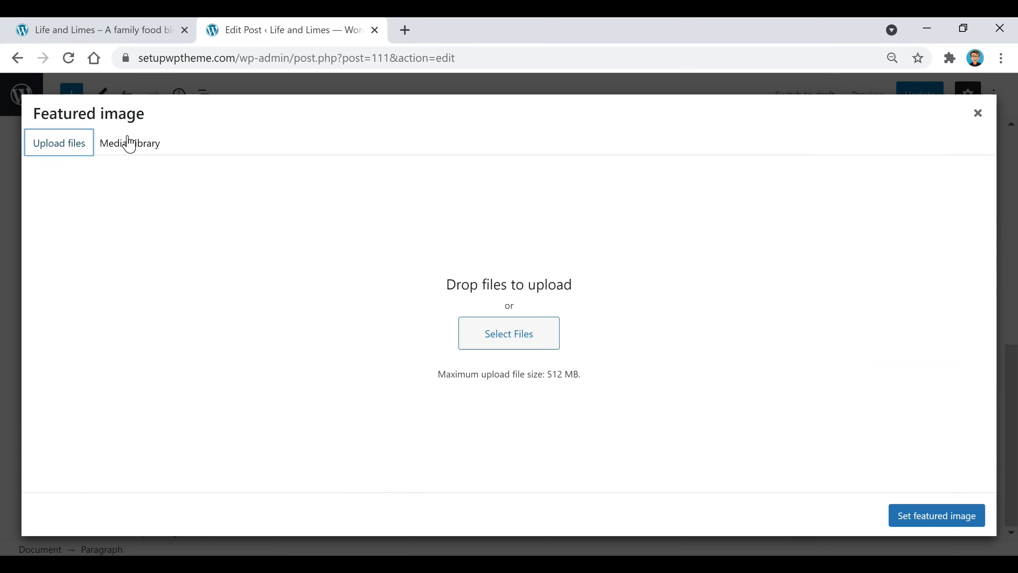
pyautogui.click(144, 148)
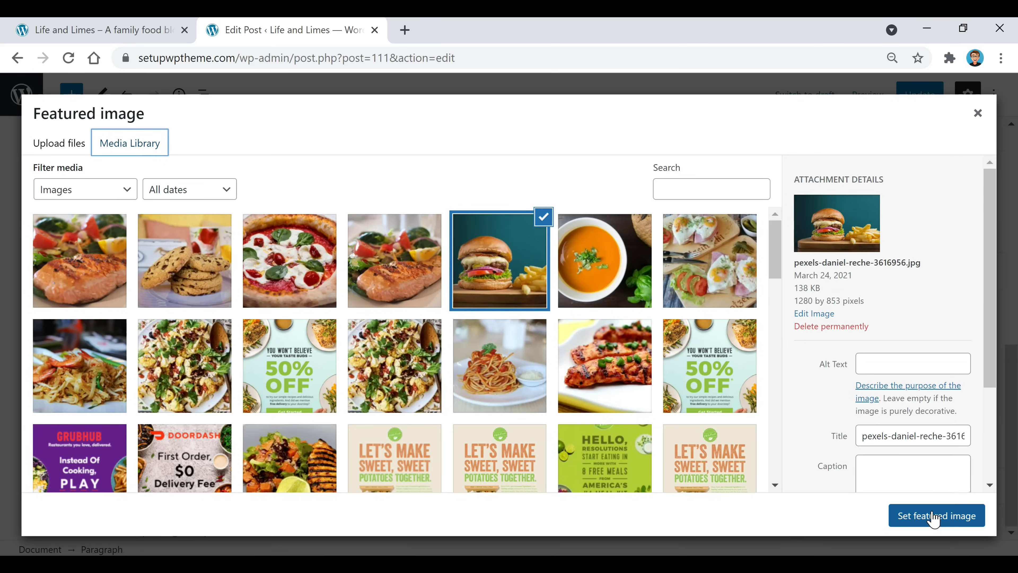
pyautogui.click(939, 526)
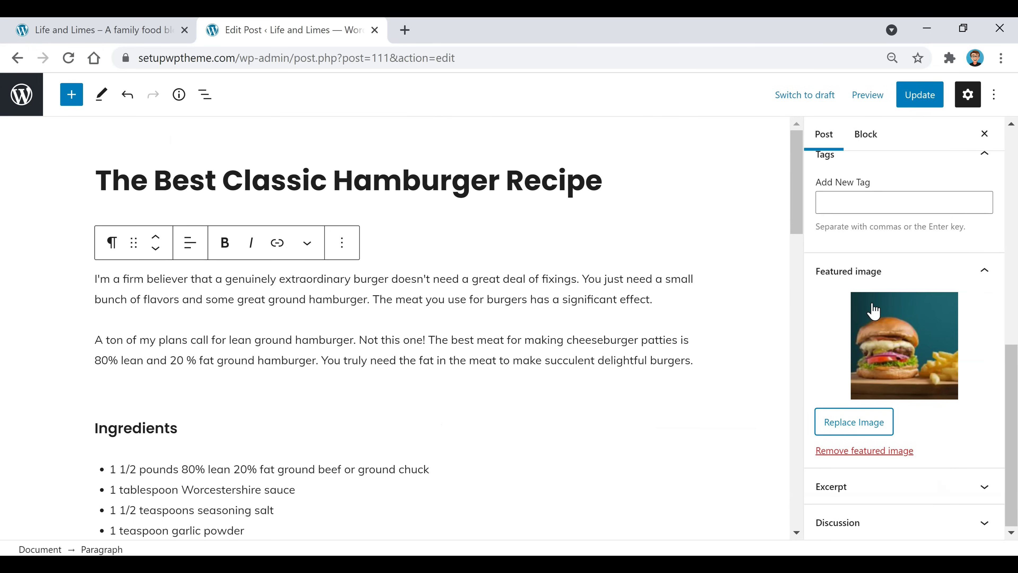
pyautogui.click(173, 36)
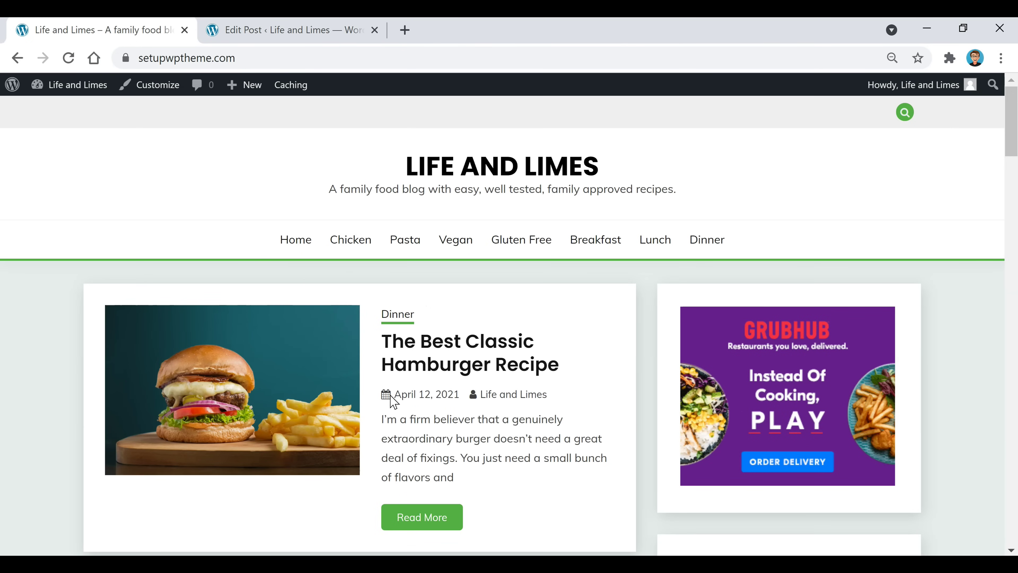
pyautogui.click(257, 35)
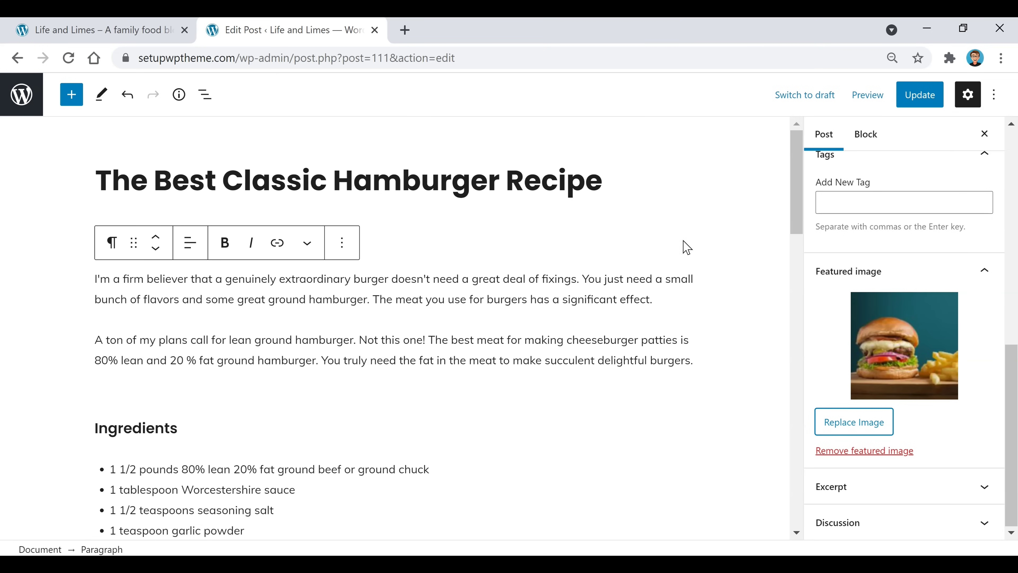
# Copy the post title and add it as the tag "The Best Classic Hamburger Recipe".
pyautogui.scroll(1, 882, 252)
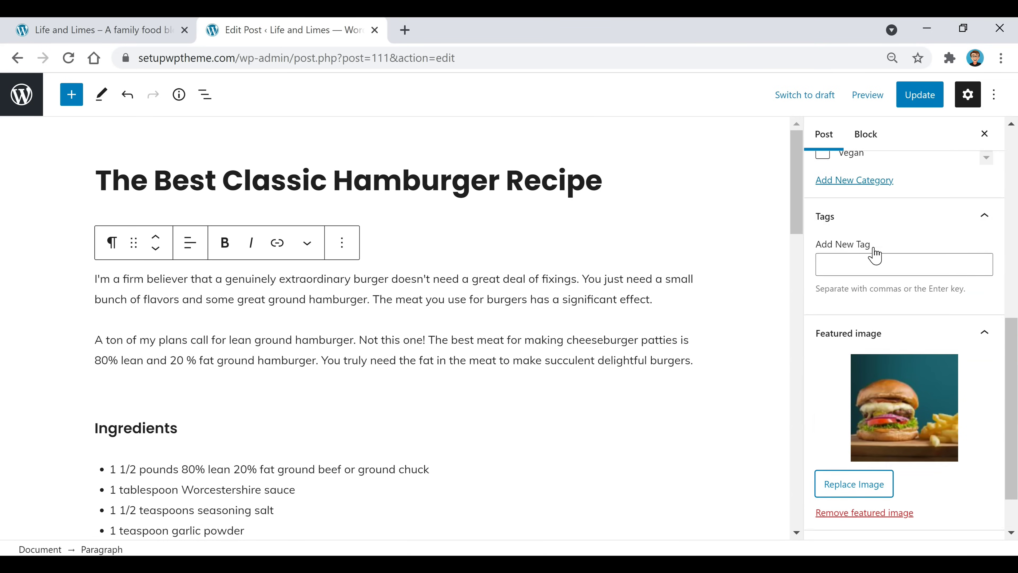
pyautogui.scroll(1, 882, 252)
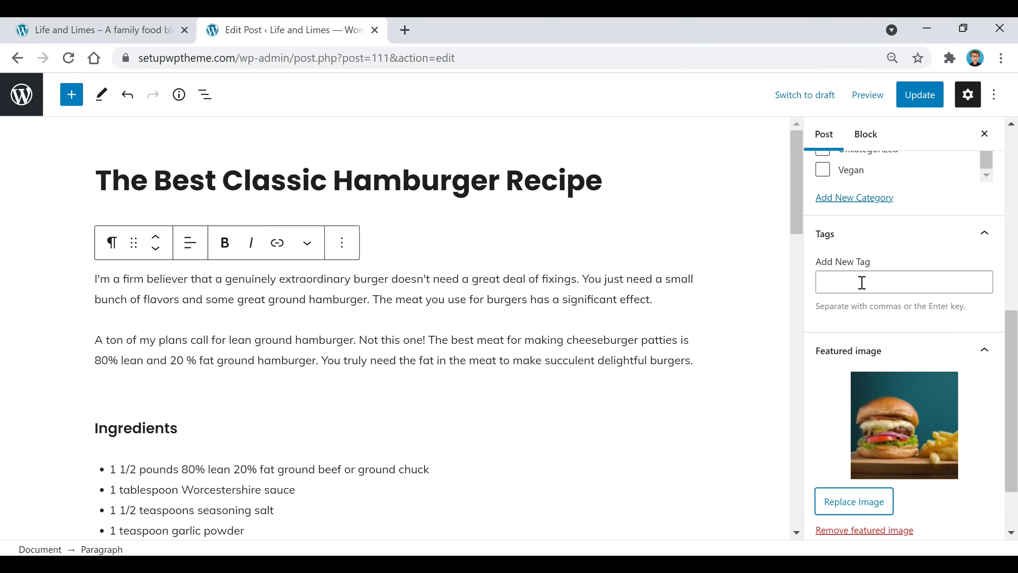
pyautogui.tripleClick(524, 184)
pyautogui.hotkey('ctrl', 'c')
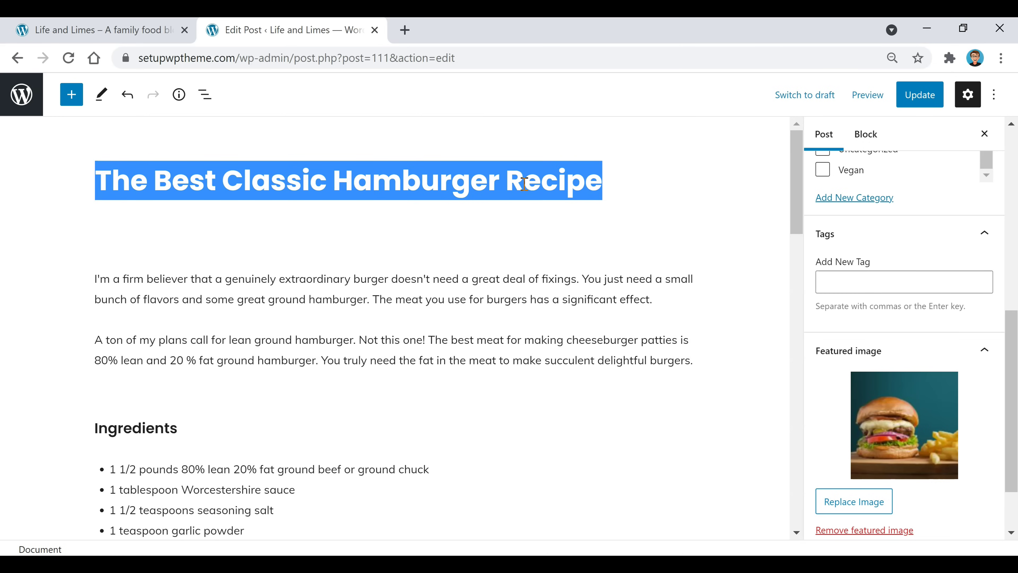
pyautogui.click(919, 274)
pyautogui.hotkey('ctrl', 'v')
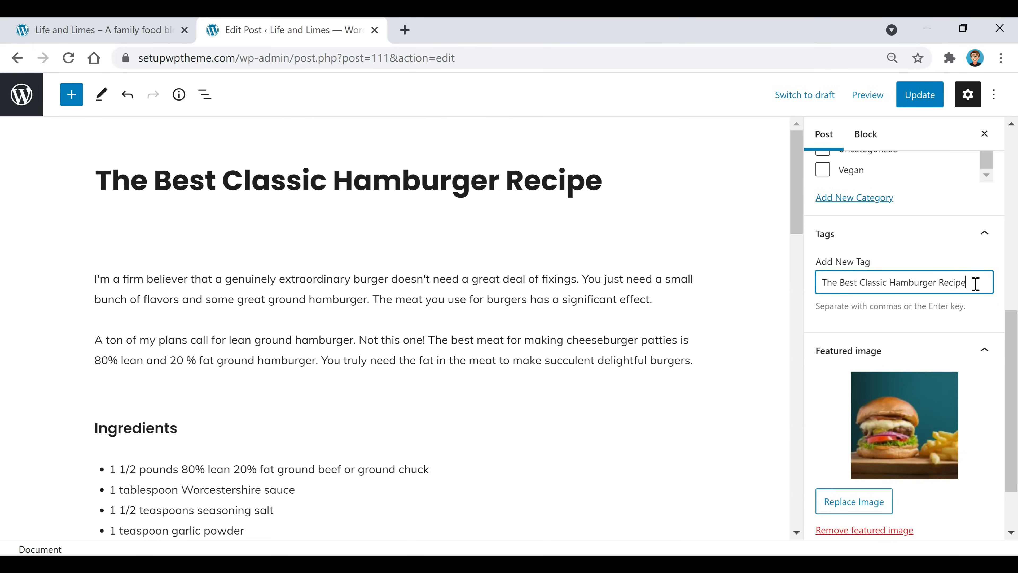
pyautogui.press('Return')
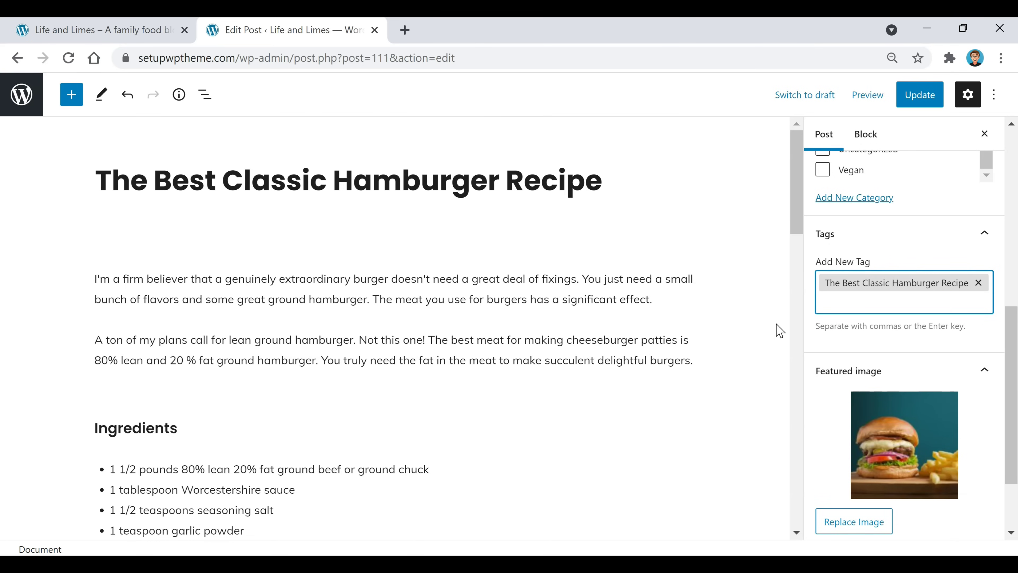
# Publish the untitled post containing the empty YouTube block, and save the new post containing "1" as a draft.
pyautogui.scroll(10, 916, 341)
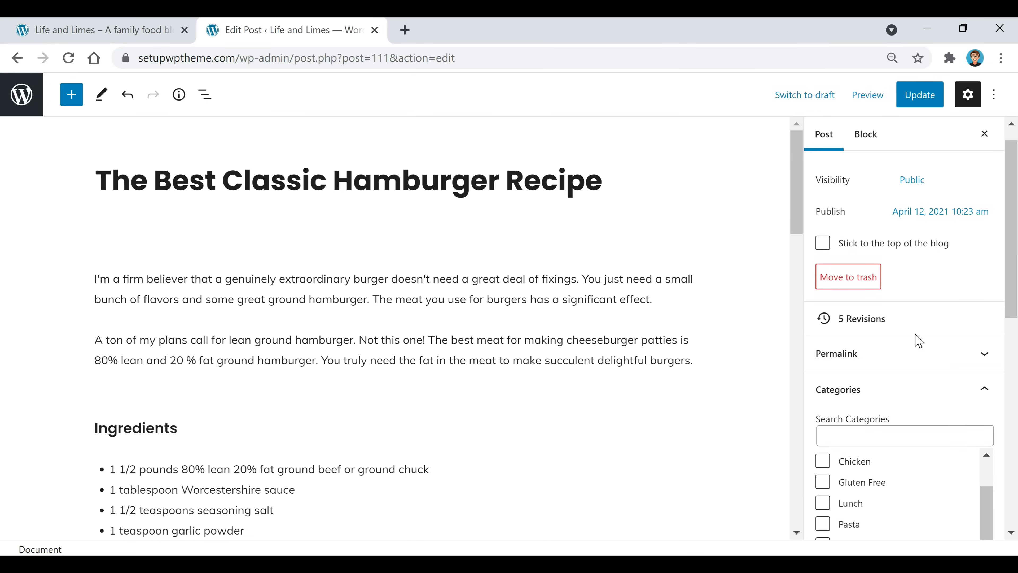
pyautogui.scroll(1, 921, 366)
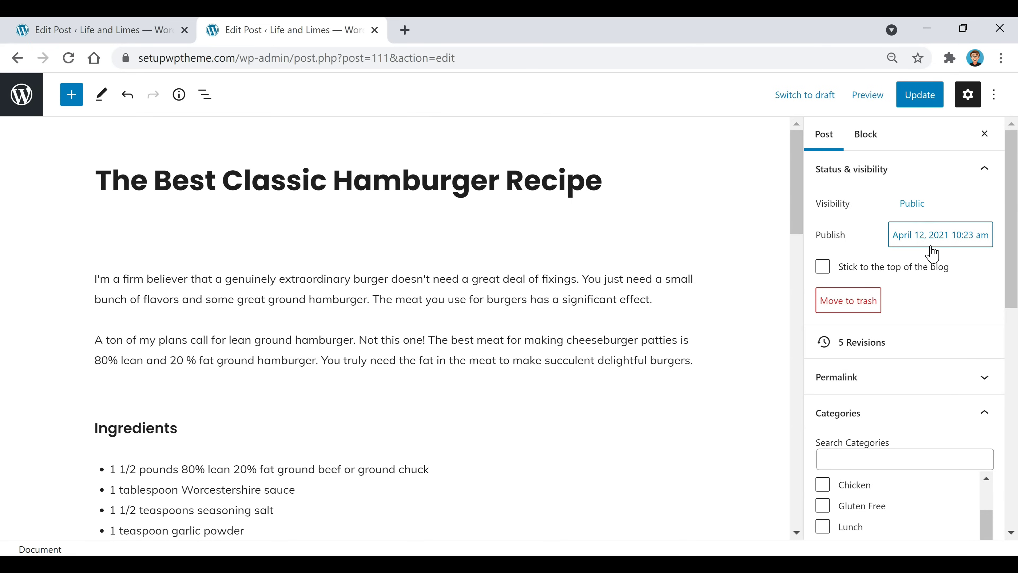
pyautogui.click(133, 35)
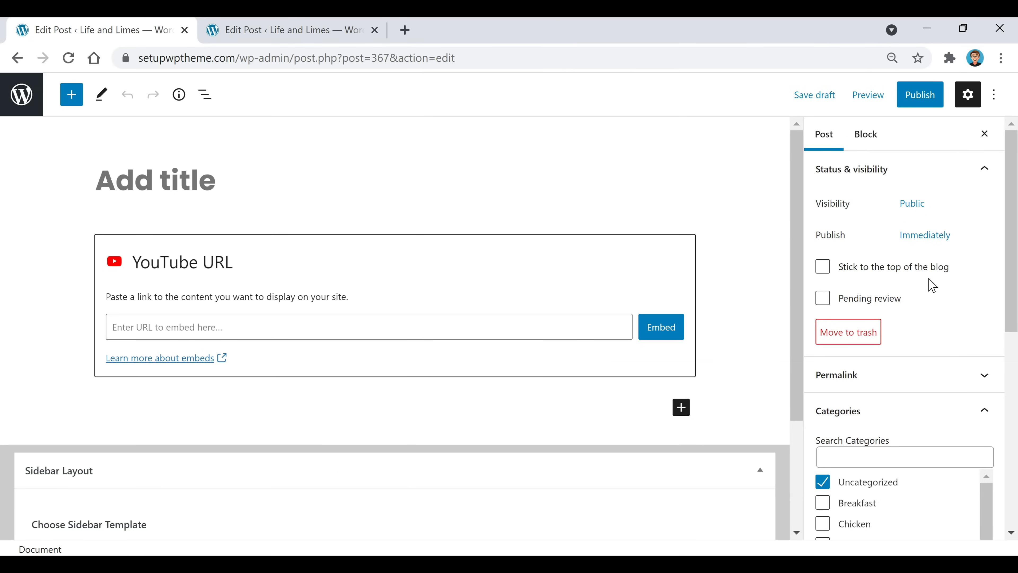
pyautogui.click(922, 96)
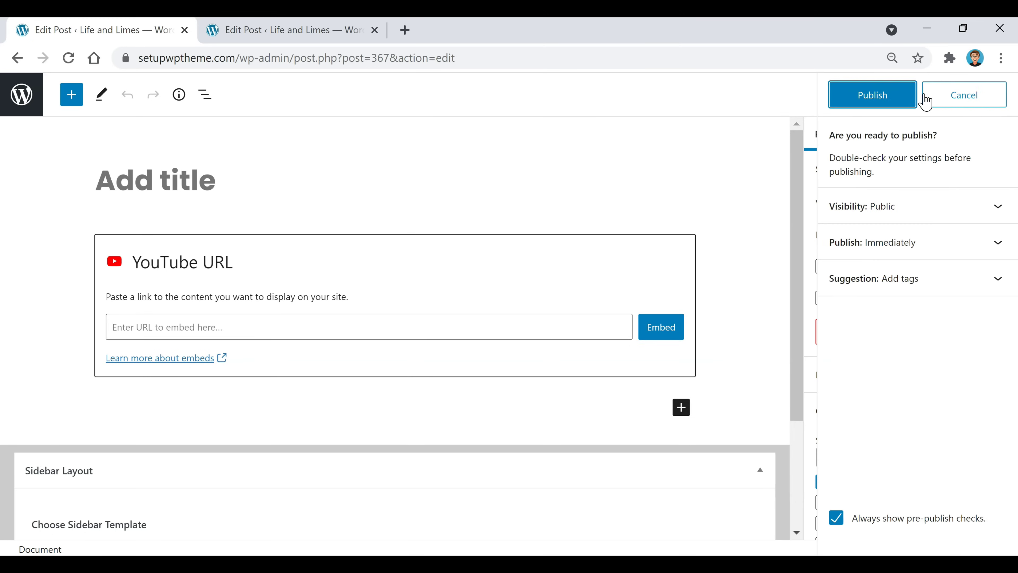
pyautogui.click(885, 99)
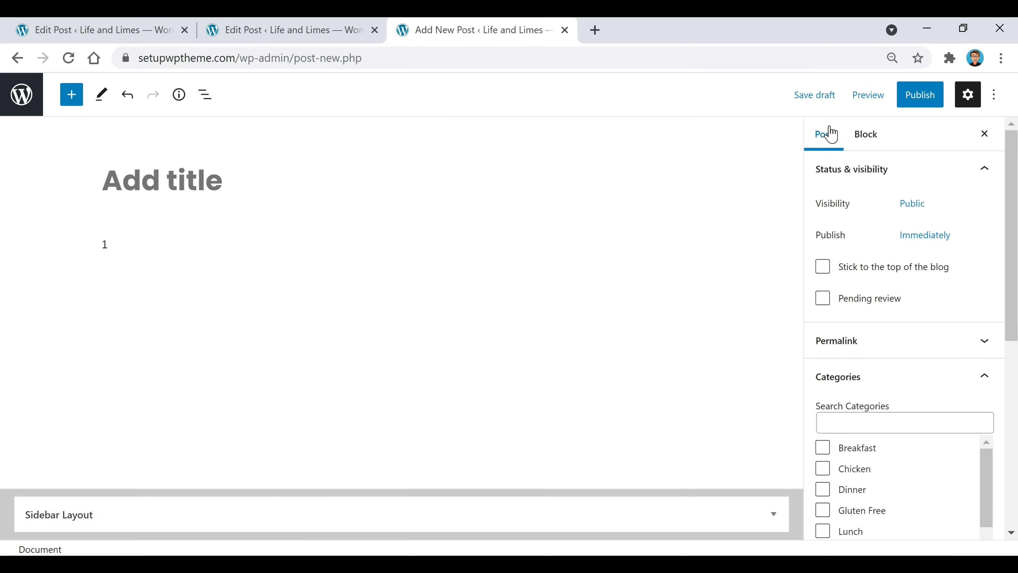
pyautogui.click(815, 107)
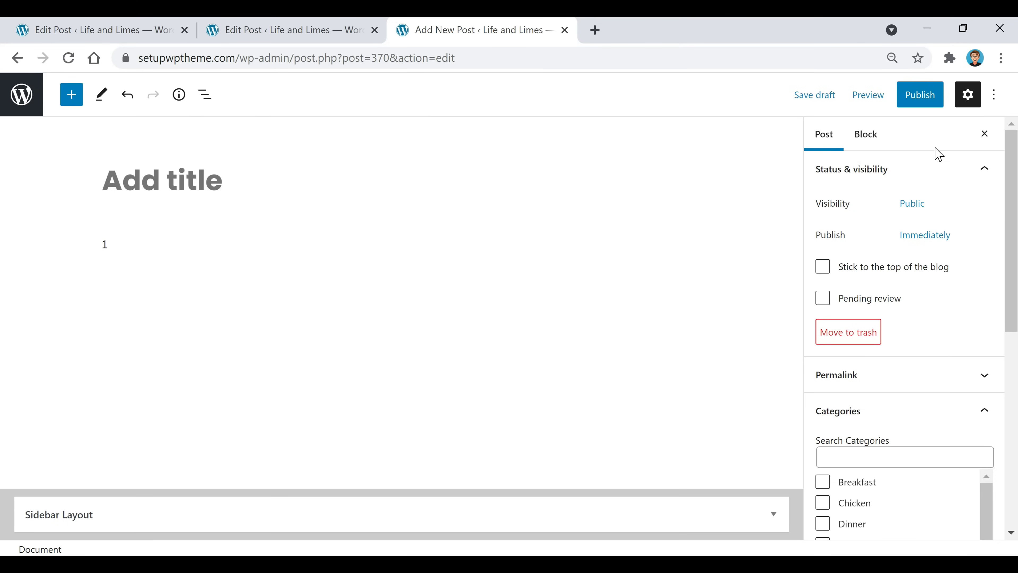
# Return to the hamburger post, make "I'm a firm" in the opening paragraph bold and remove the bold again.
pyautogui.hotkey('ctrl', 'shift', 'Tab')
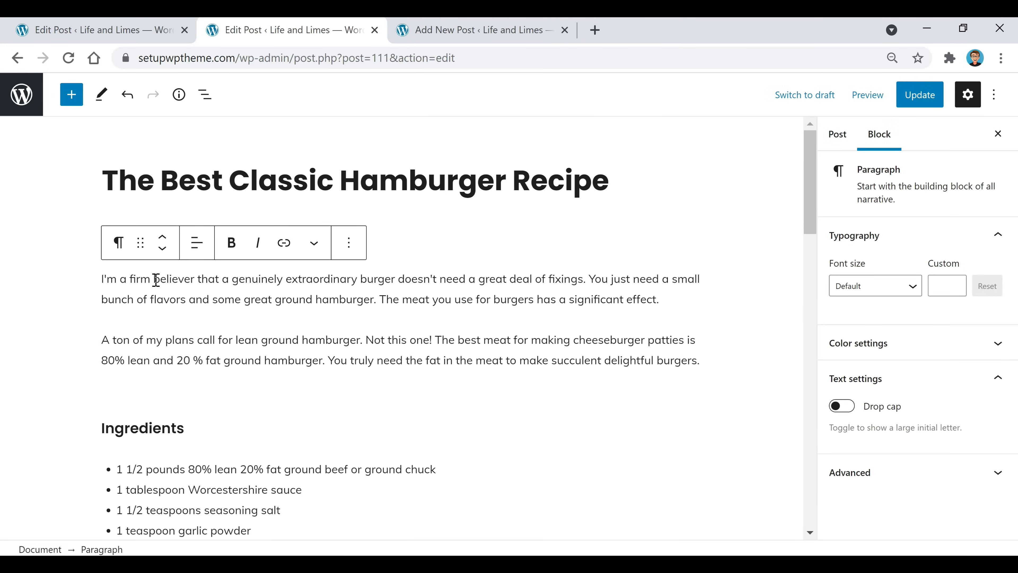
pyautogui.moveTo(150, 278); pyautogui.dragTo(92, 291)
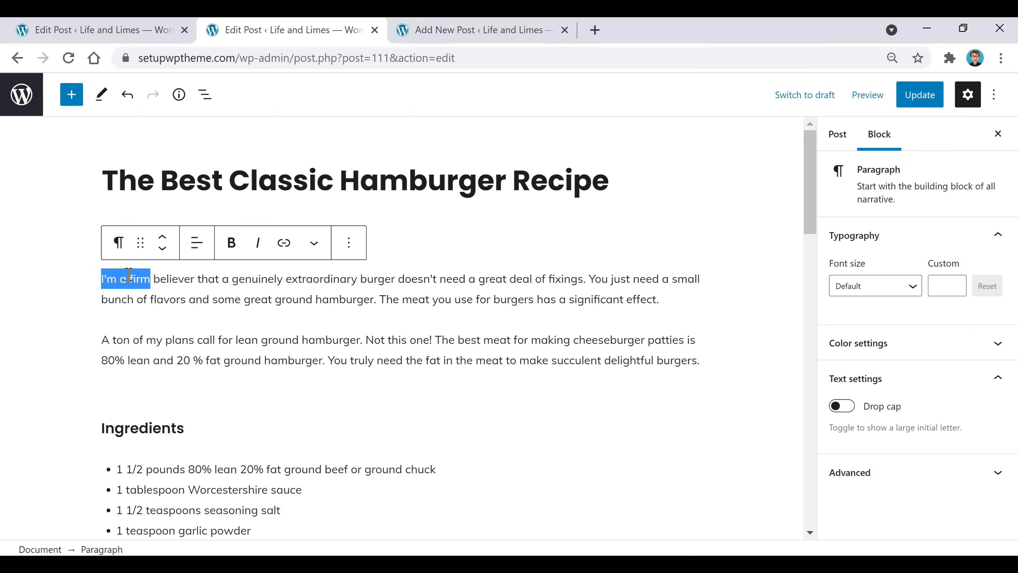
pyautogui.click(233, 245)
pyautogui.click(220, 281)
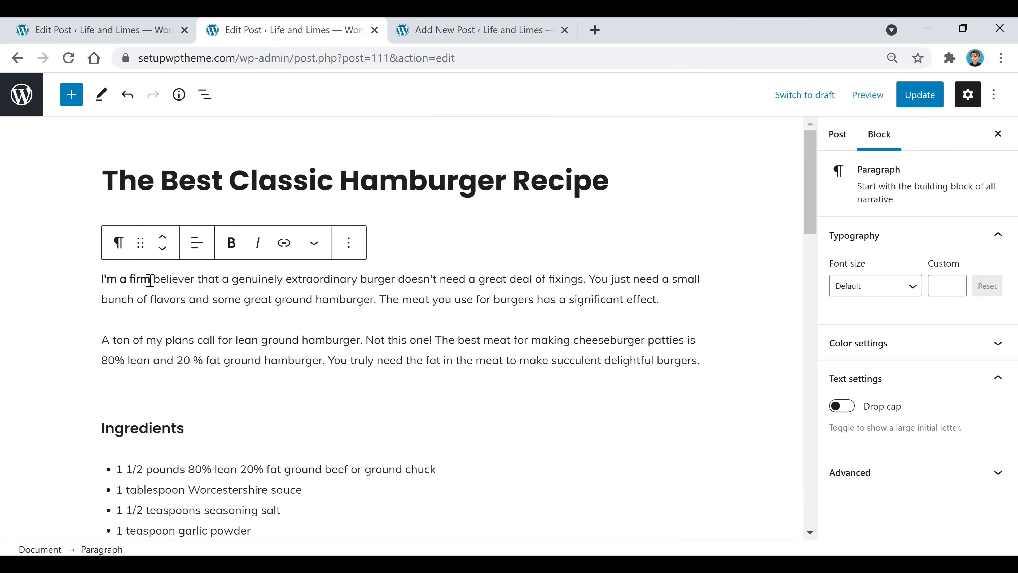
pyautogui.moveTo(150, 280); pyautogui.dragTo(86, 286)
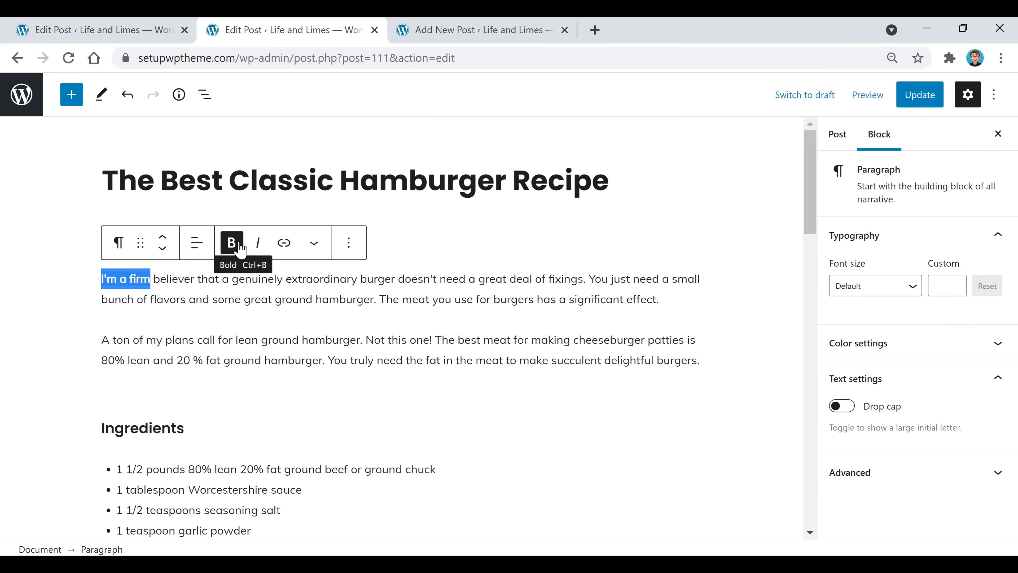
pyautogui.click(240, 245)
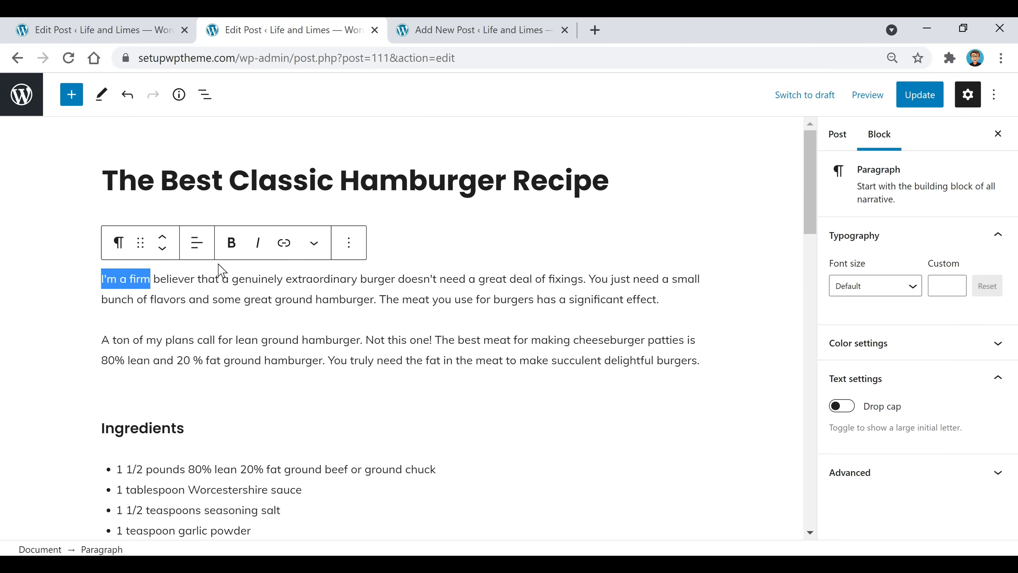
pyautogui.click(431, 298)
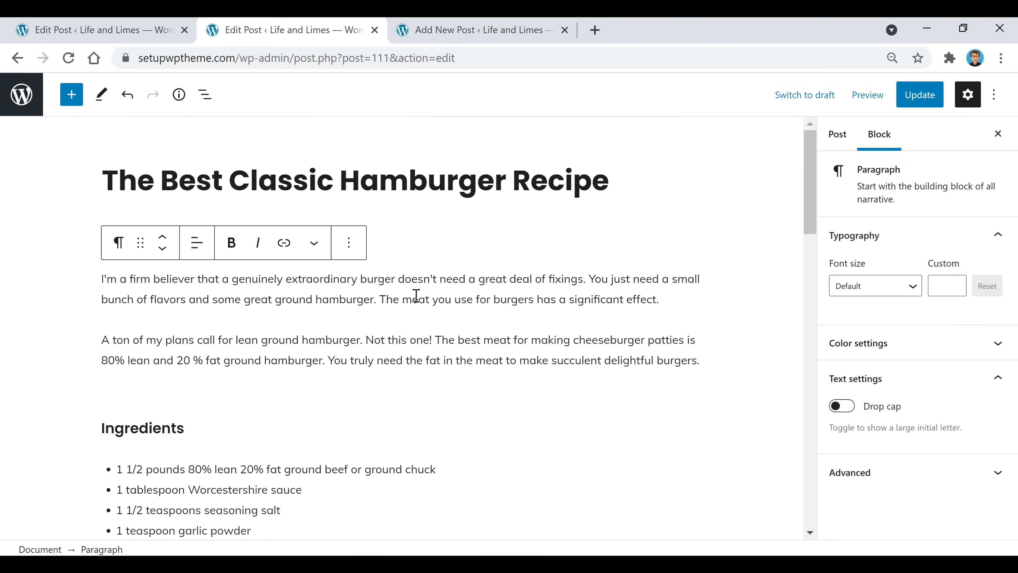
# Move the opening paragraph below the second paragraph and back up to its original place.
pyautogui.moveTo(404, 419)
pyautogui.click(162, 251)
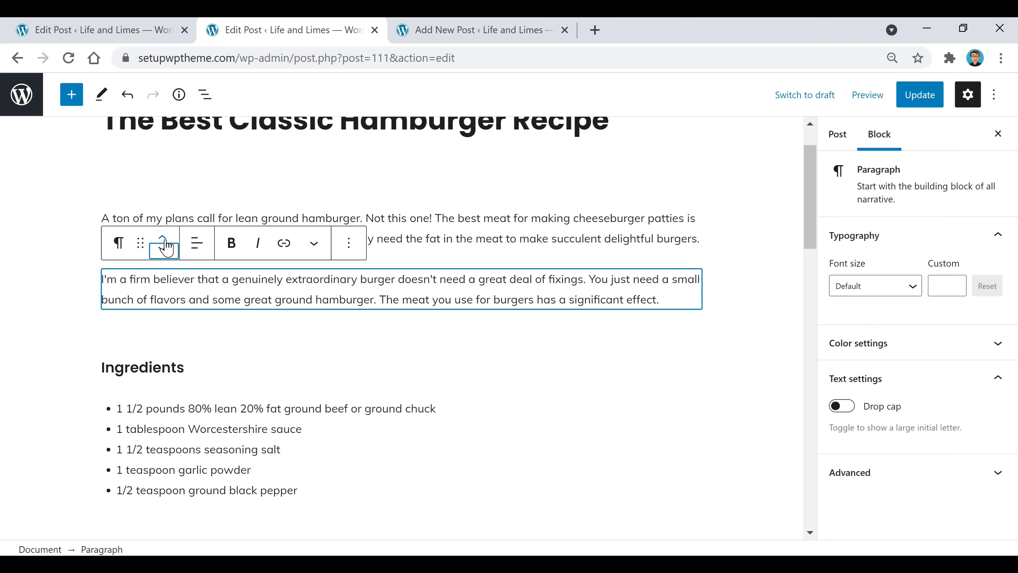
pyautogui.click(163, 241)
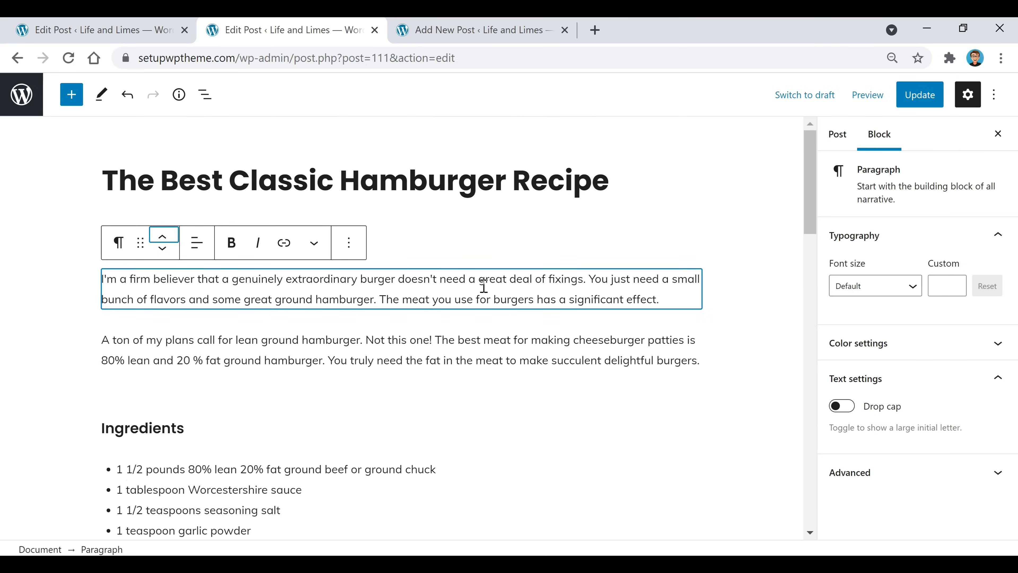
# Link the word "burger" in the opening paragraph to google.com.
pyautogui.click(303, 274)
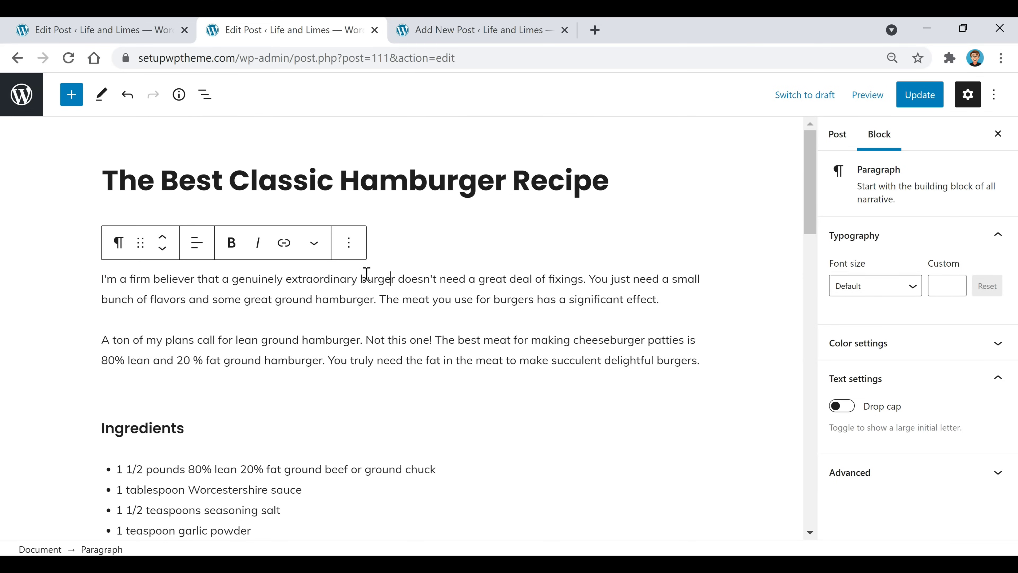
pyautogui.moveTo(394, 278); pyautogui.dragTo(359, 277)
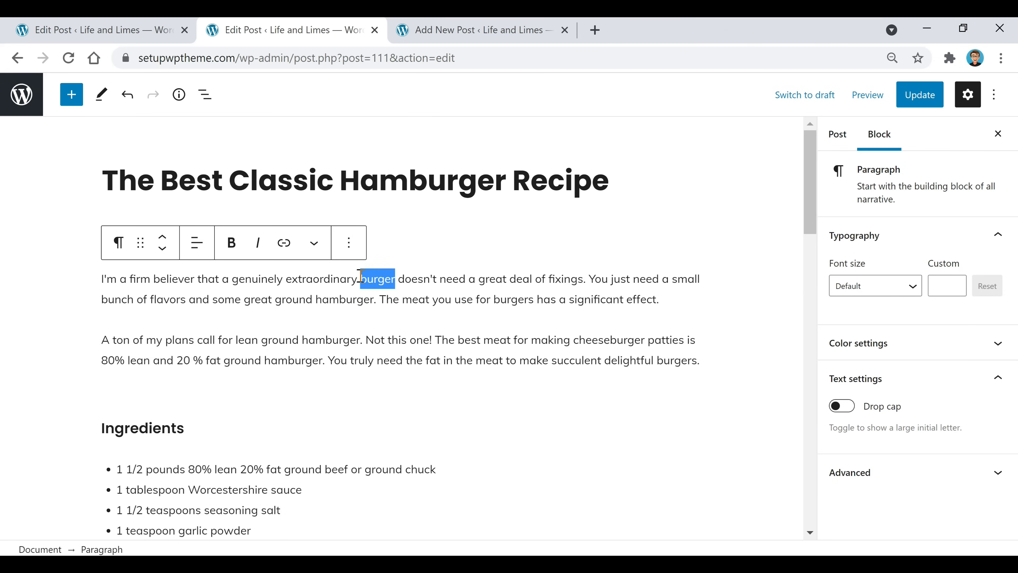
pyautogui.click(287, 247)
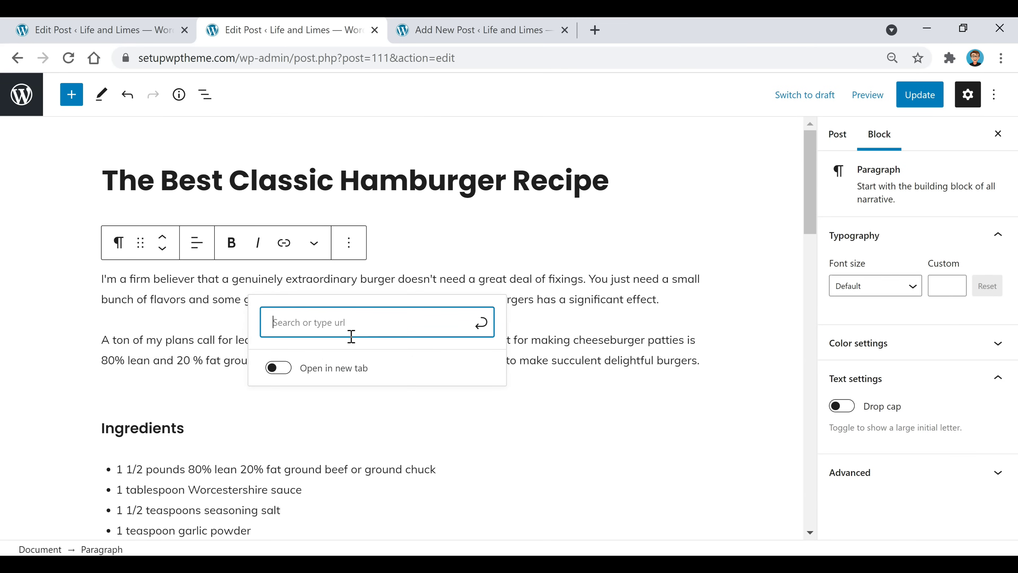
pyautogui.write('google.com')
pyautogui.press('Return')
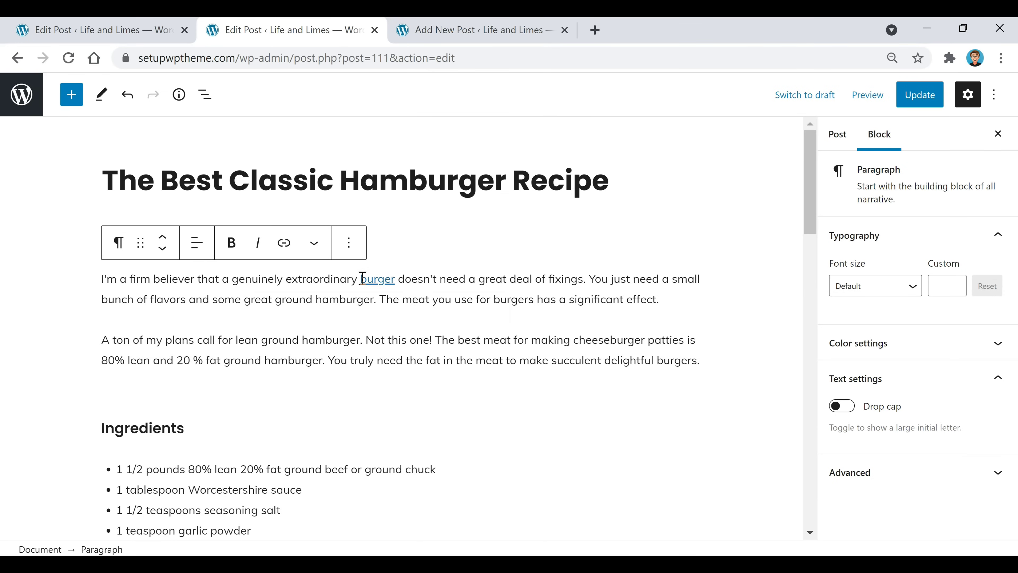
# Remove the google.com link from the word "burger" in the opening paragraph.
pyautogui.click(373, 281)
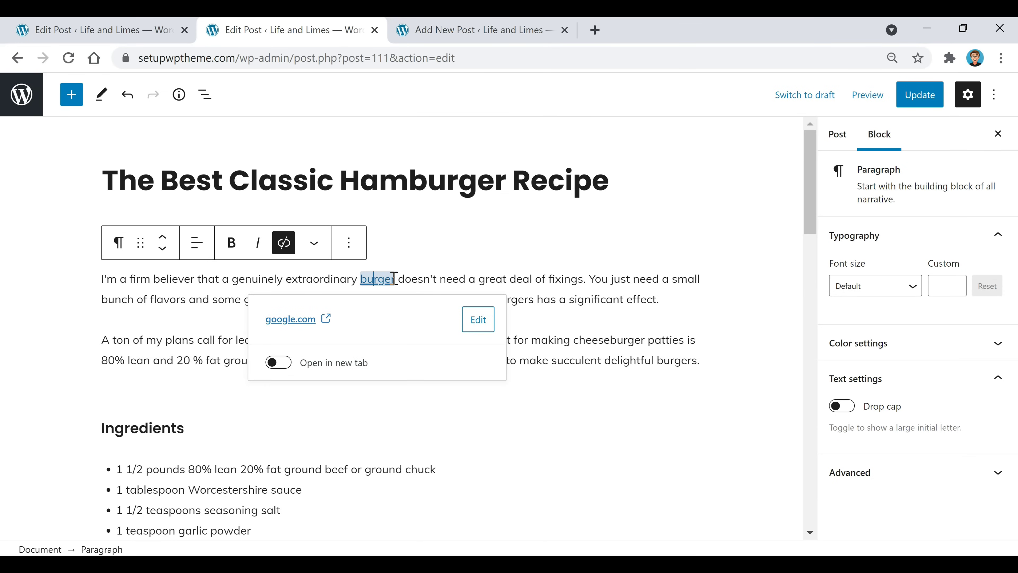
pyautogui.click(280, 249)
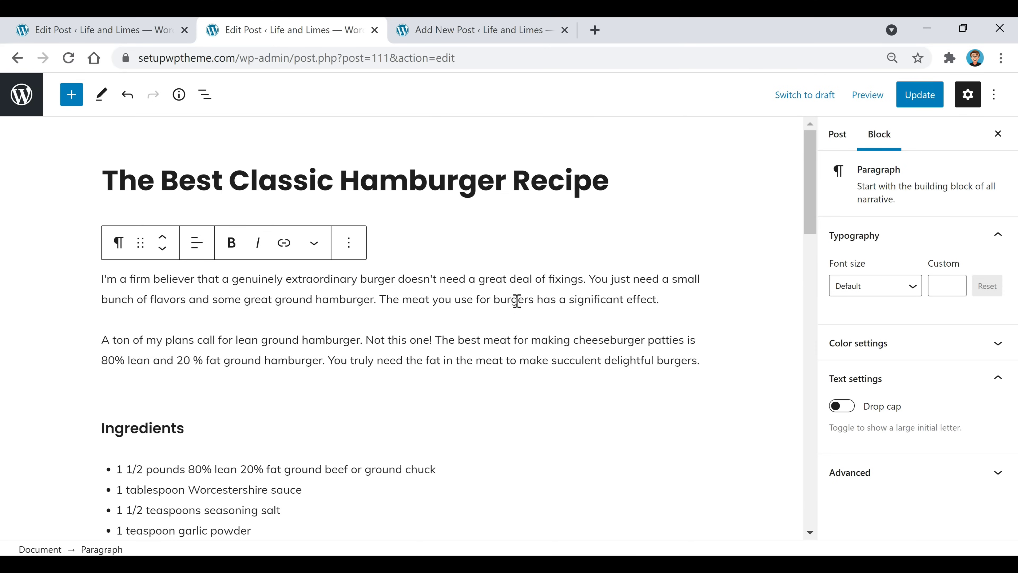
# Delete the large burger and fries image below the 50% off banner near the end of the post.
pyautogui.scroll(-10, 493, 354)
pyautogui.scroll(-8, 497, 343)
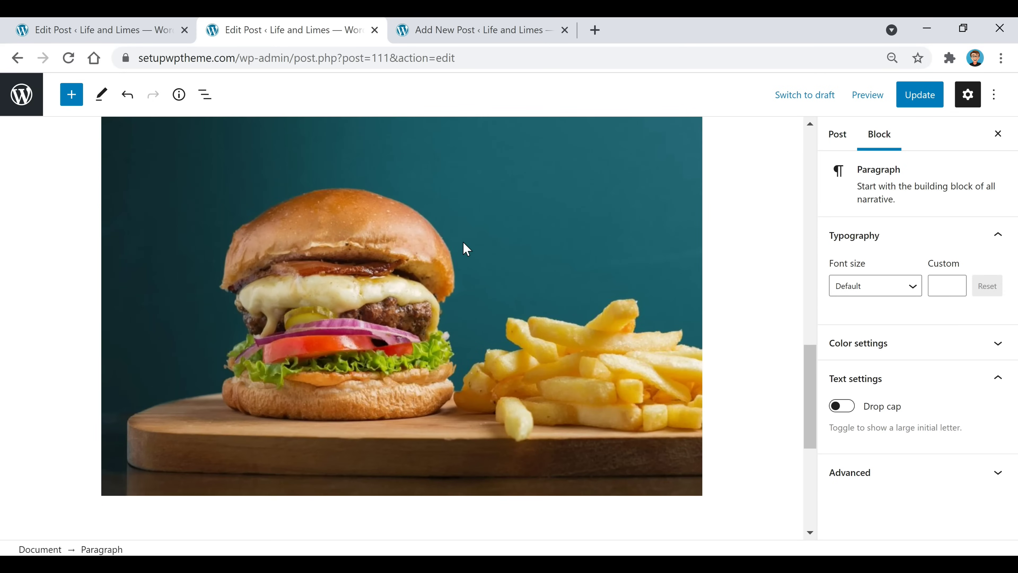
pyautogui.click(466, 250)
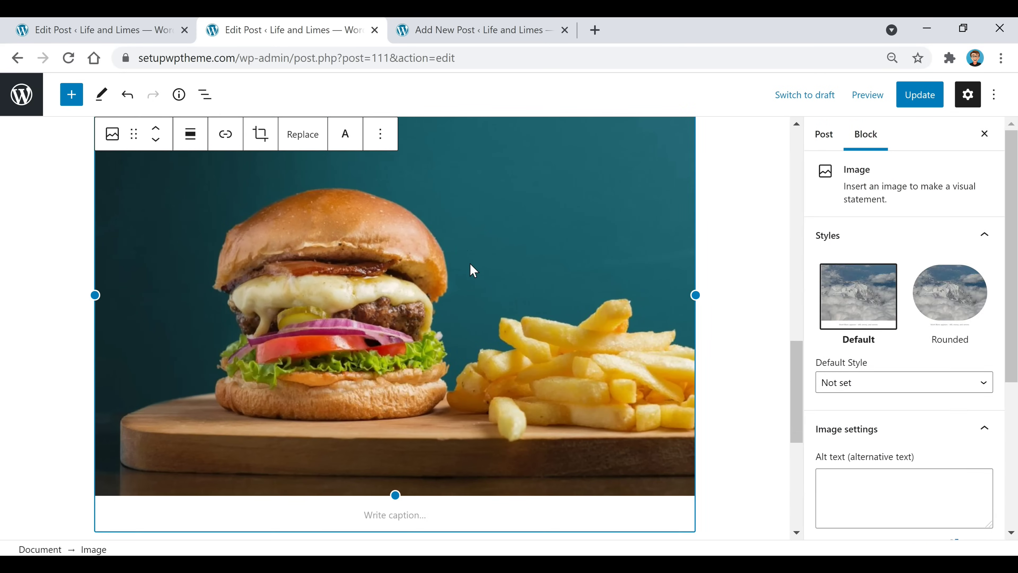
pyautogui.scroll(2, 359, 287)
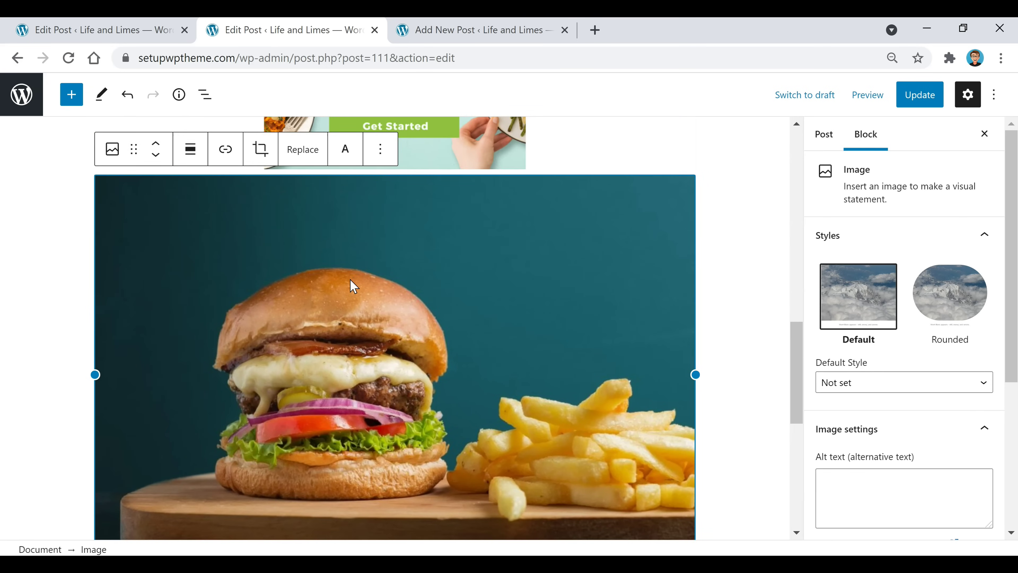
pyautogui.press('BackSpace')
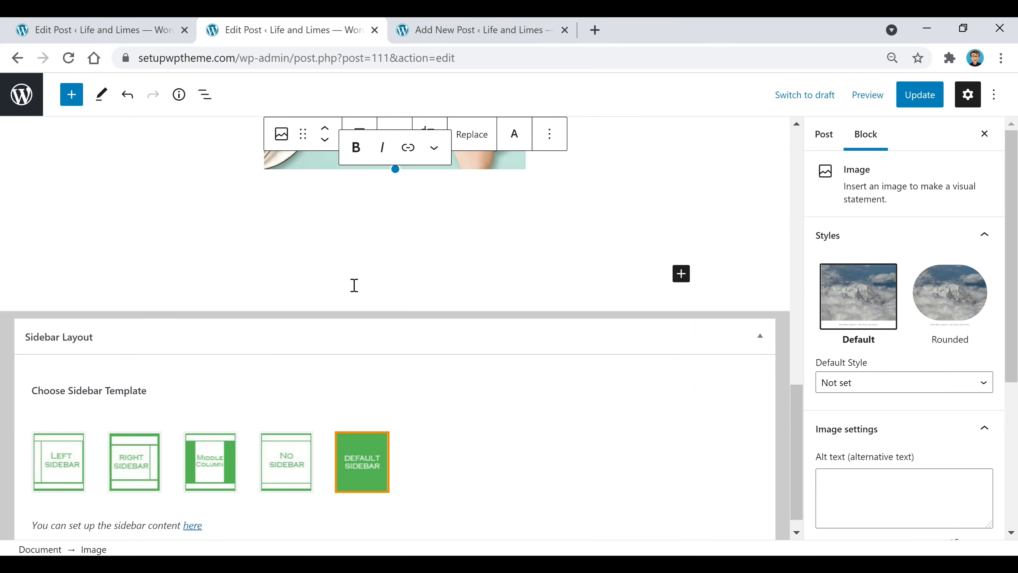
pyautogui.click(765, 344)
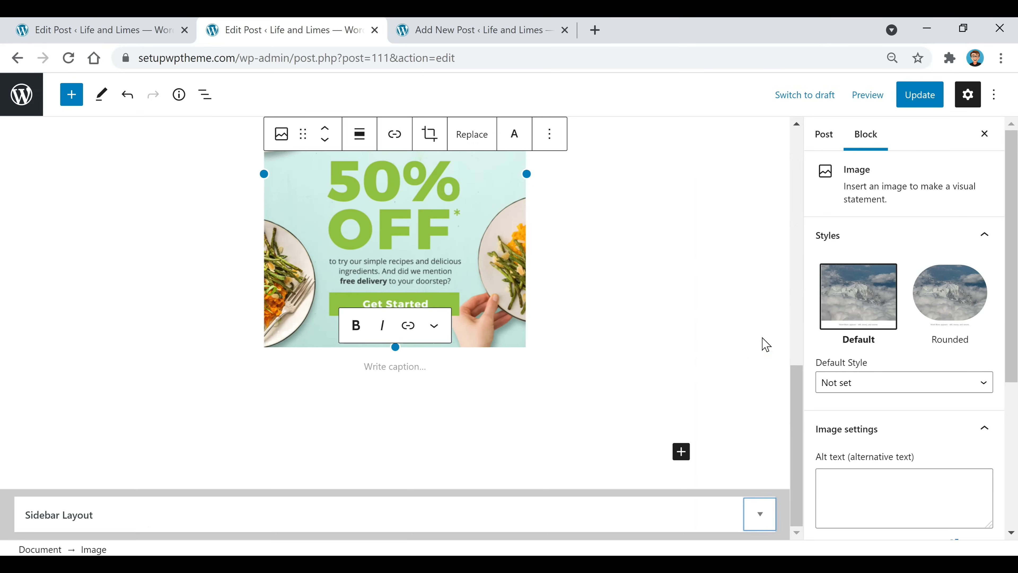
pyautogui.click(420, 407)
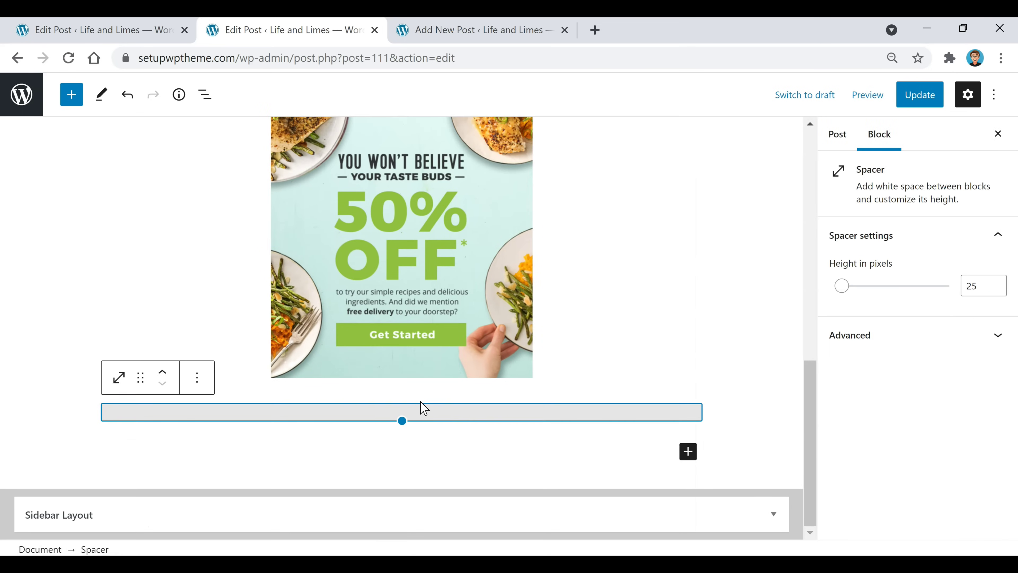
pyautogui.click(436, 448)
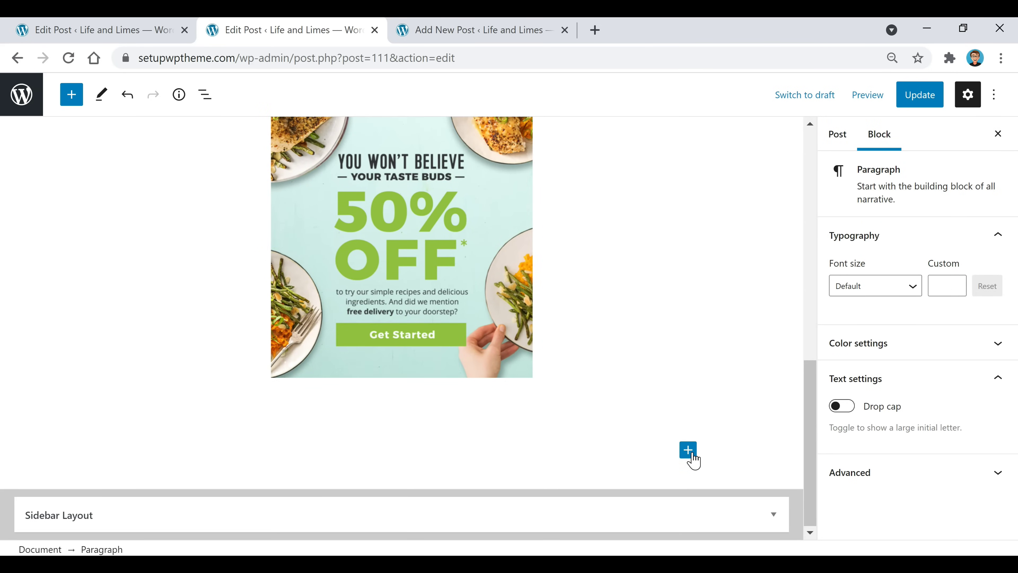
pyautogui.click(690, 455)
pyautogui.click(785, 371)
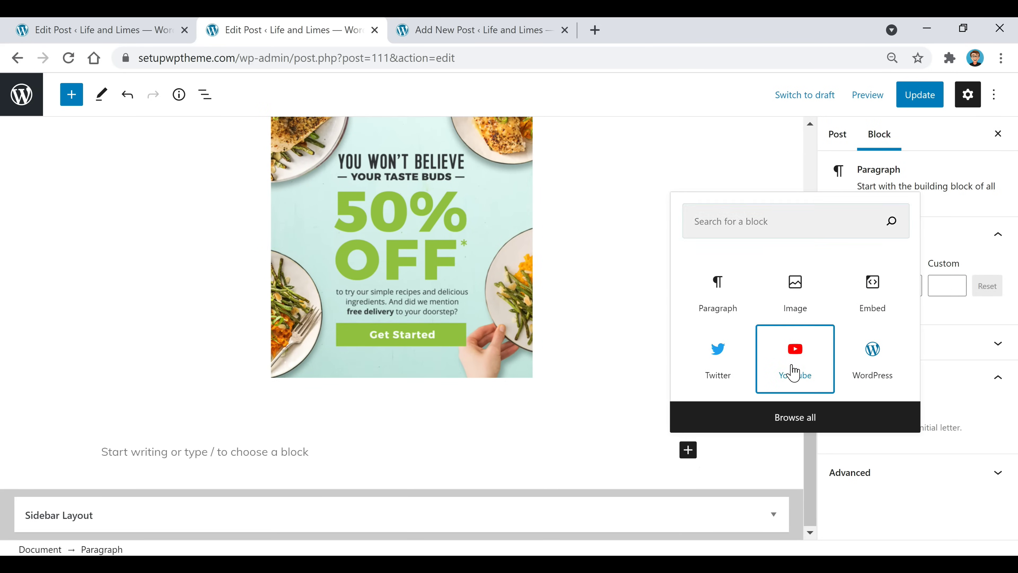
pyautogui.scroll(-3, 477, 450)
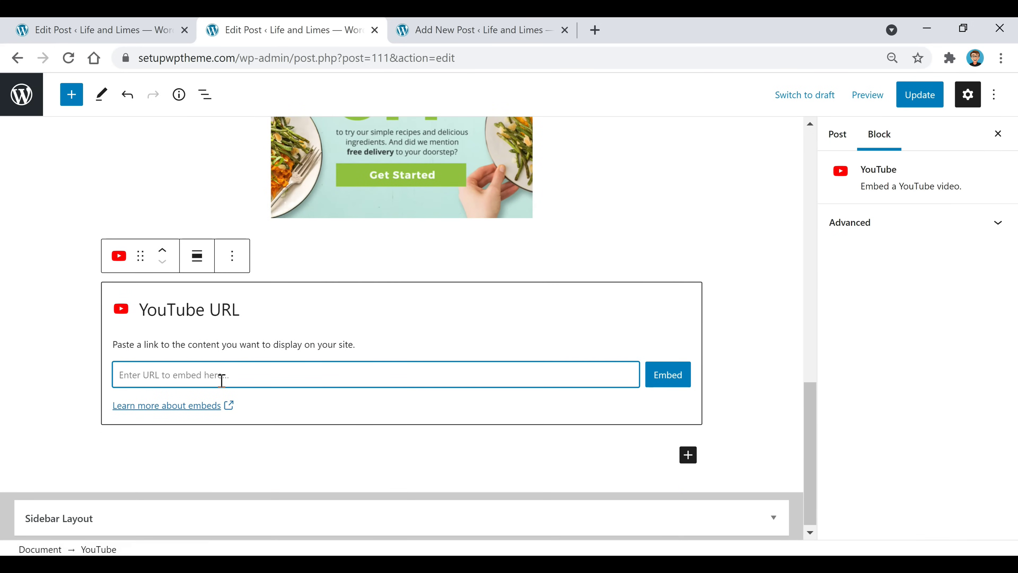
pyautogui.write('https://www.youtube.com/watch?v=fQallQyxAfw')
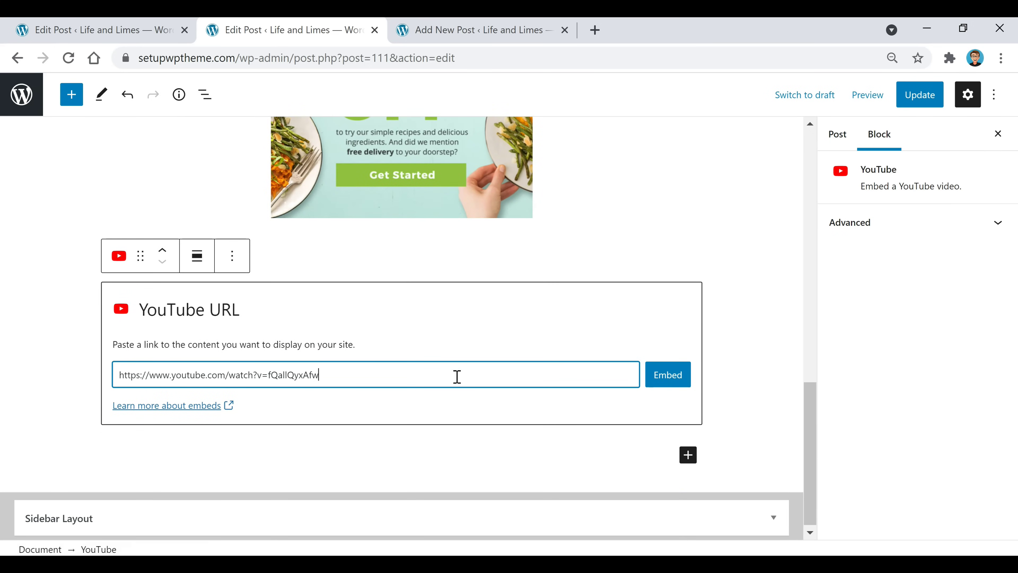
pyautogui.click(671, 380)
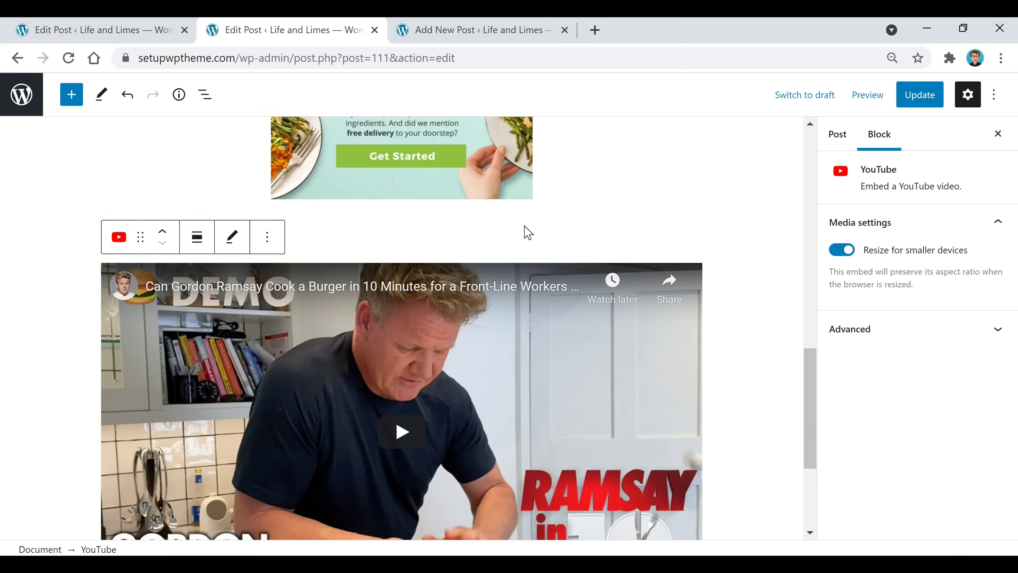
pyautogui.scroll(-1, 528, 233)
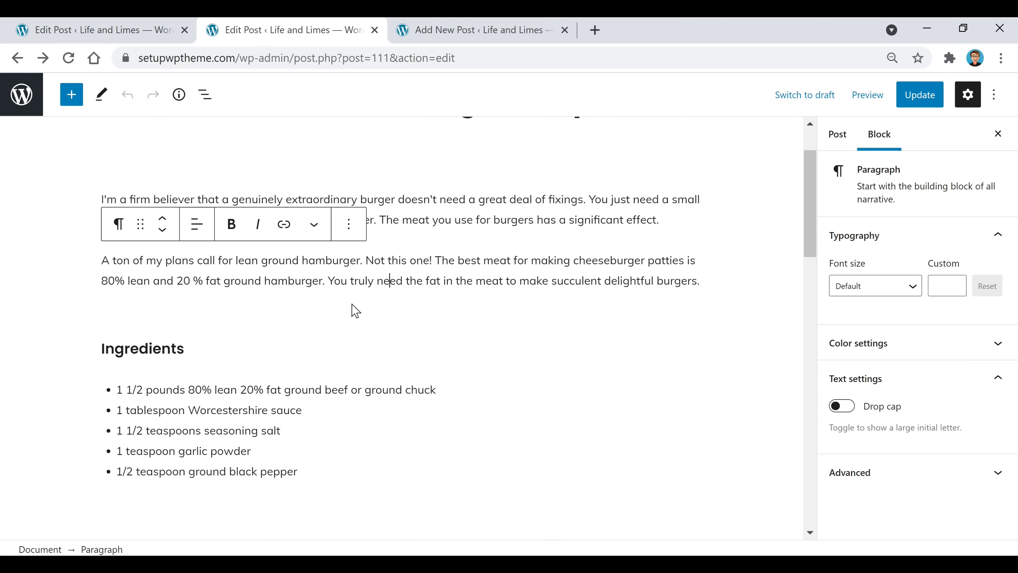
# View the text color choices for the ingredients list without applying one.
pyautogui.click(300, 388)
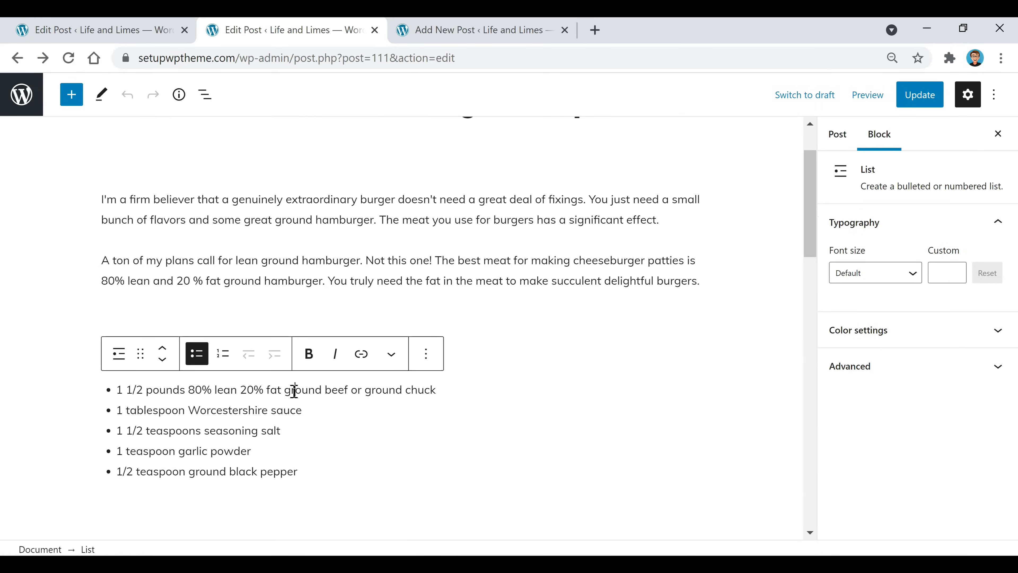
pyautogui.click(392, 355)
pyautogui.click(454, 307)
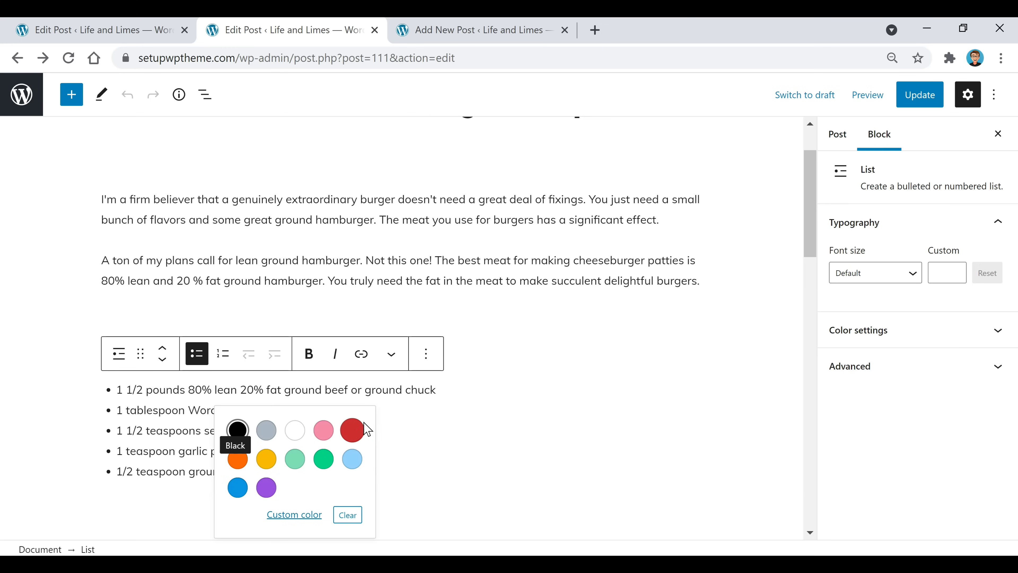
pyautogui.click(388, 311)
# Apply the pink background color to the "Ingredients" heading and remove it again.
pyautogui.click(296, 343)
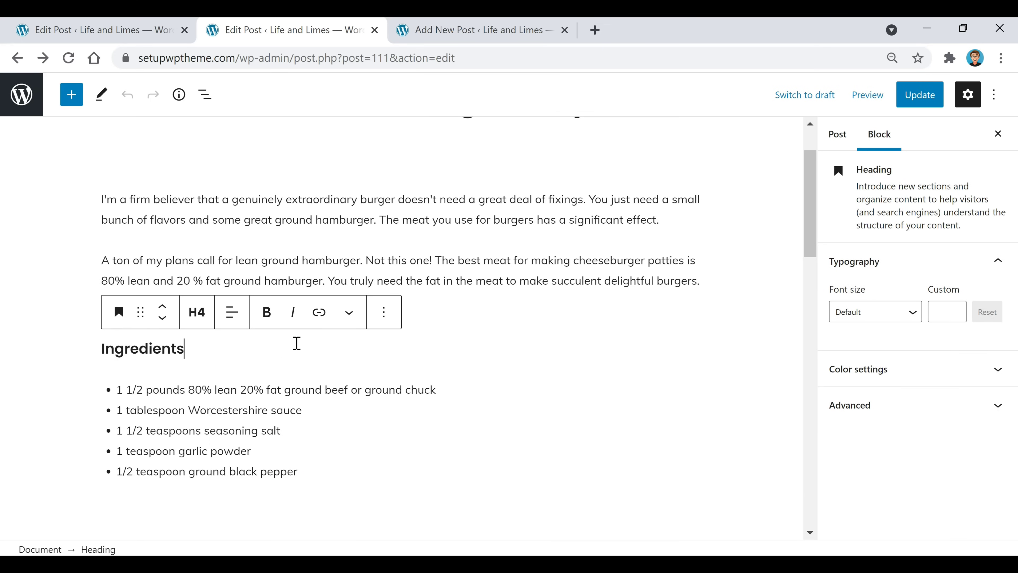
pyautogui.doubleClick(296, 343)
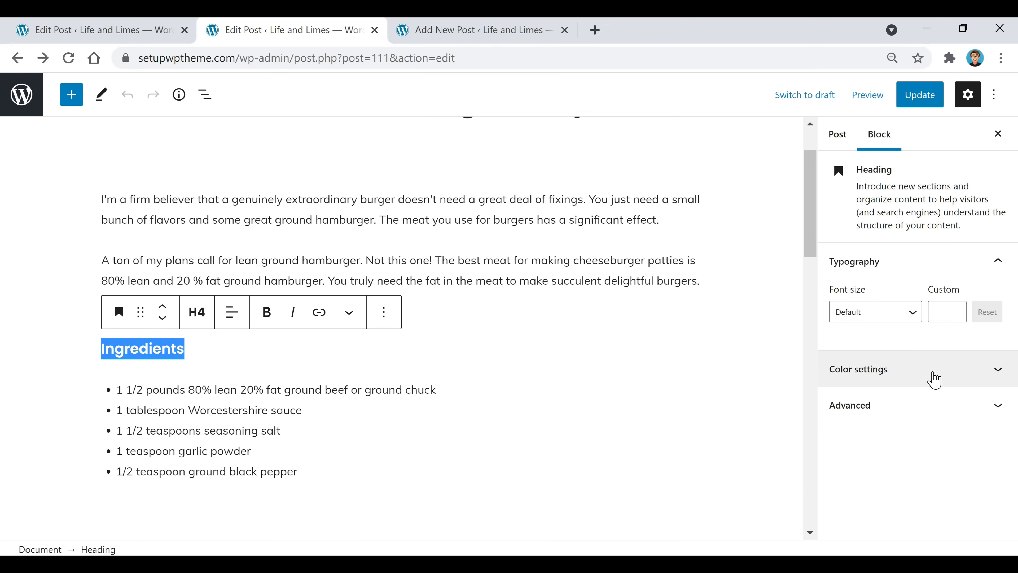
pyautogui.click(920, 370)
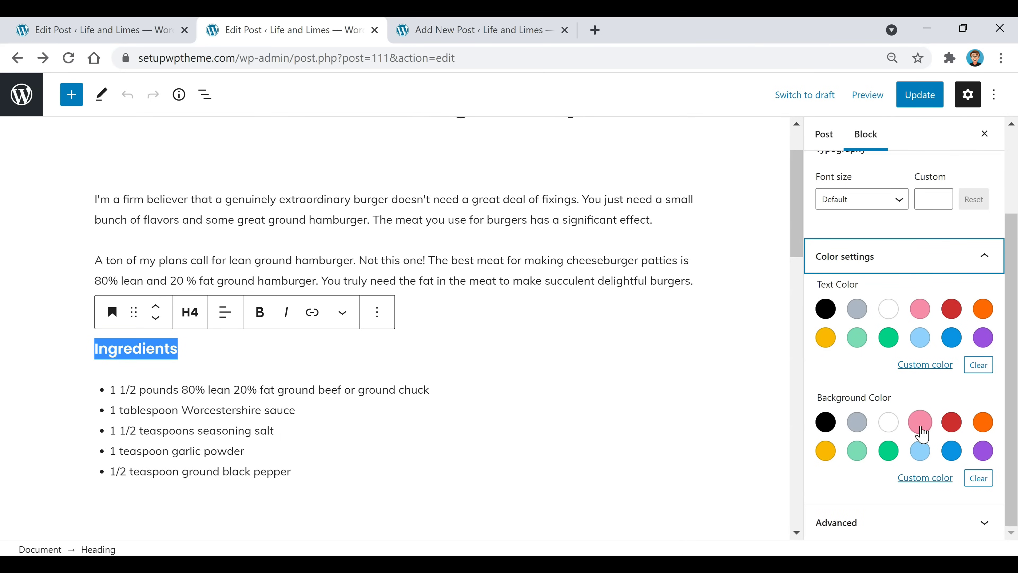
pyautogui.click(921, 430)
pyautogui.click(921, 430)
pyautogui.scroll(2, 881, 386)
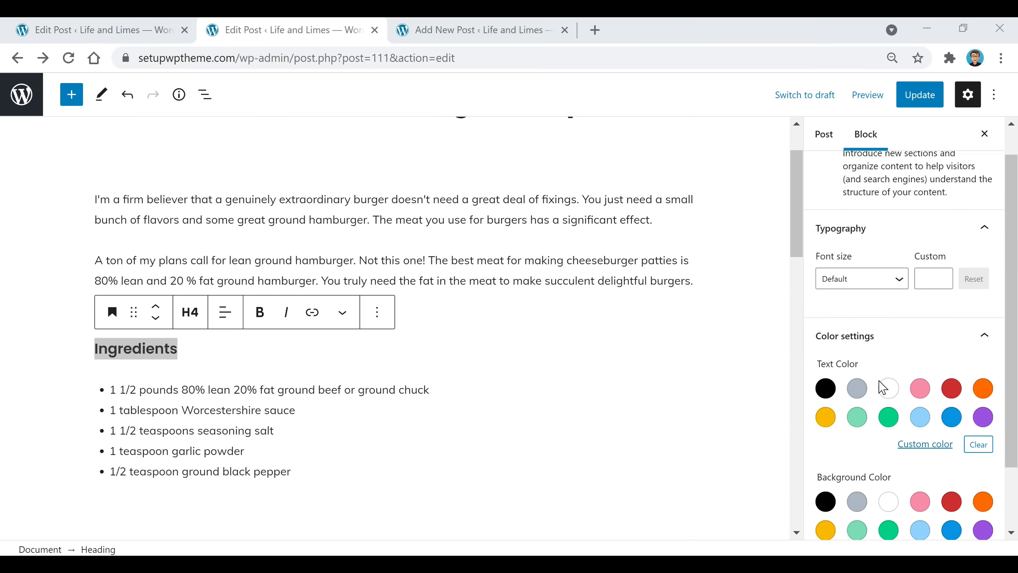
# Check the preset font sizes available for the "Ingredients" heading without changing the size.
pyautogui.click(903, 280)
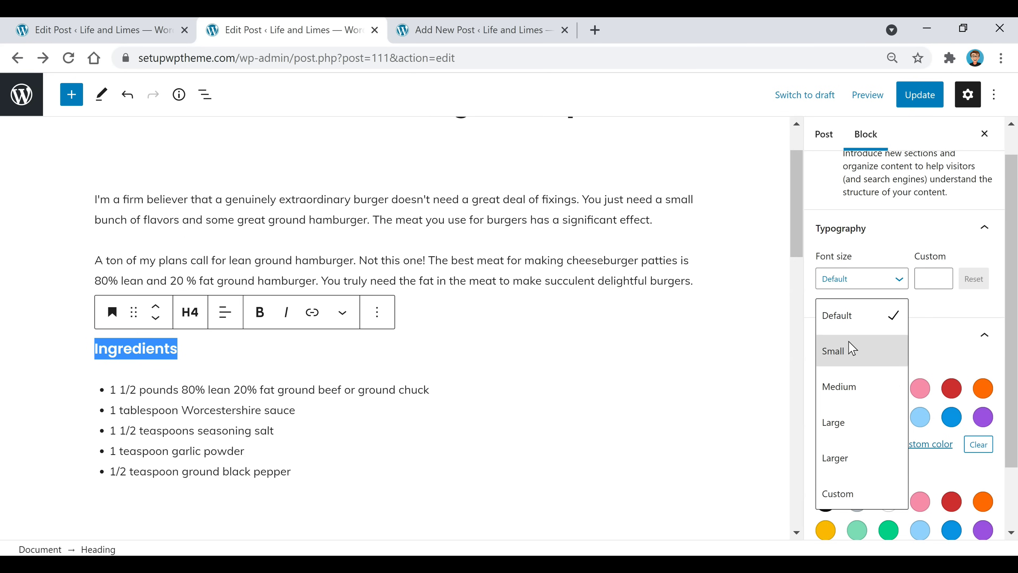
pyautogui.click(646, 265)
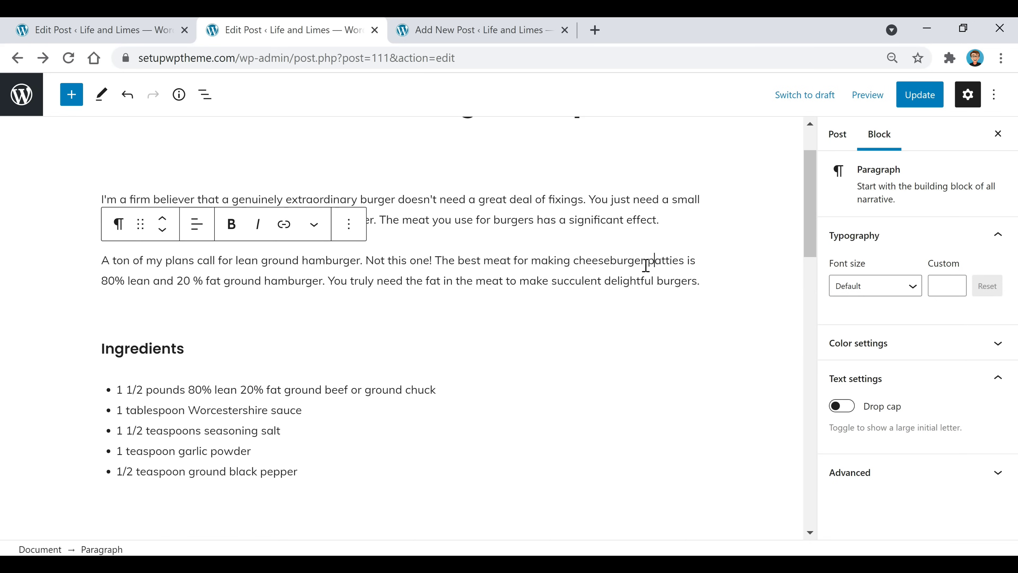
pyautogui.scroll(2, 646, 264)
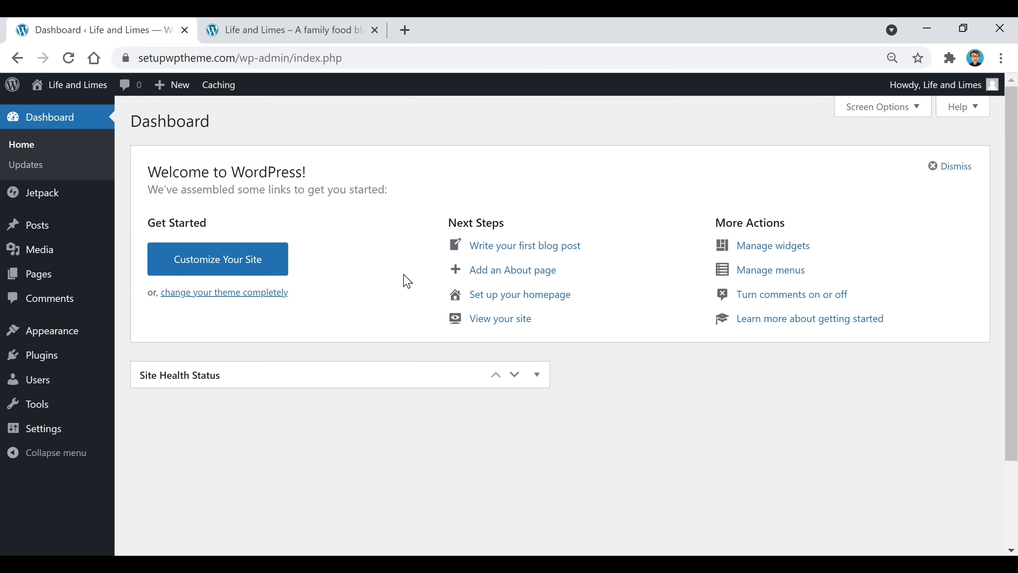
# Switch to the live Life and Limes homepage and examine its post list and the widgets in its sidebar.
pyautogui.click(331, 31)
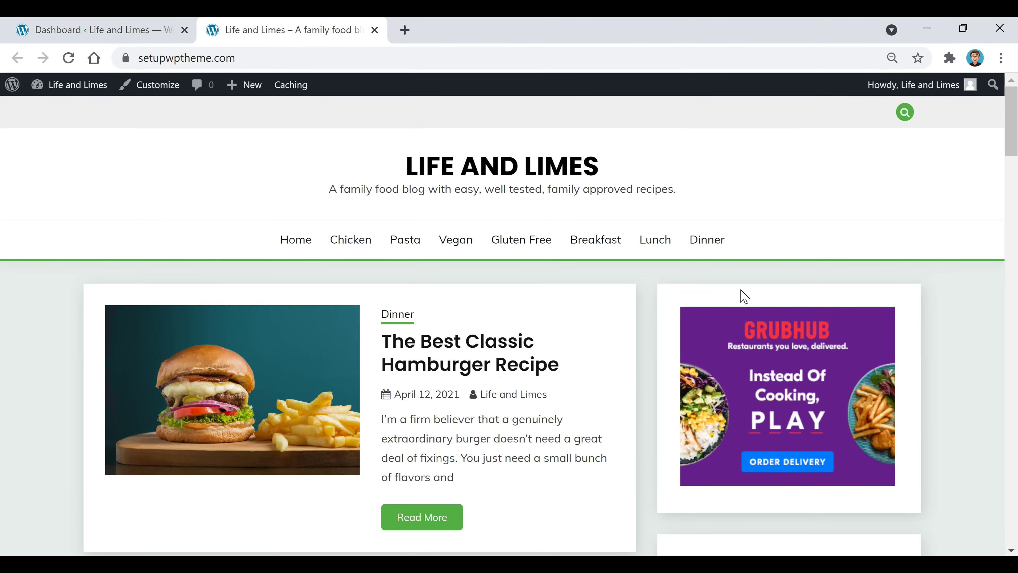
pyautogui.scroll(-3, 782, 313)
pyautogui.scroll(-10, 814, 327)
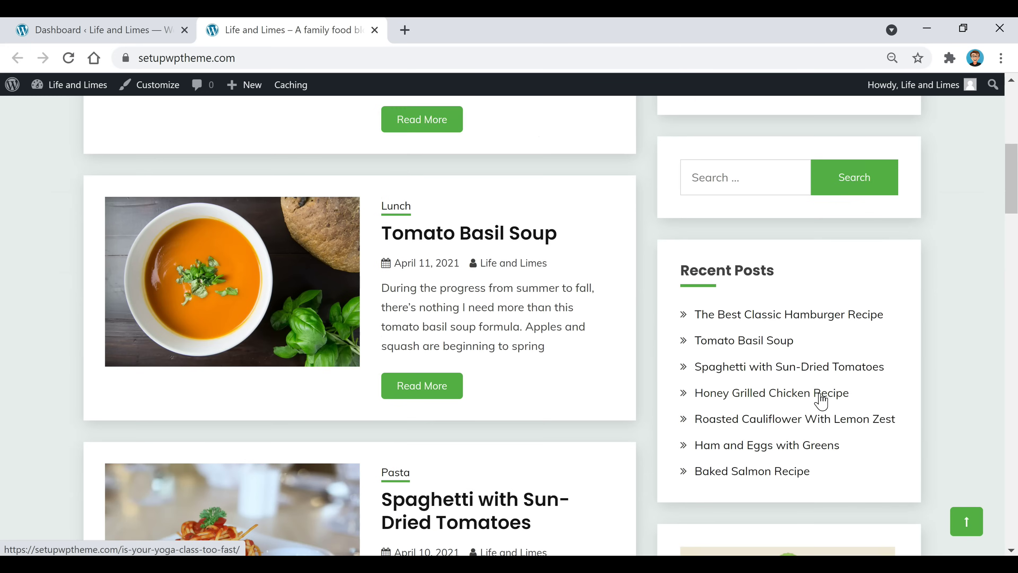
pyautogui.scroll(-2, 825, 232)
pyautogui.scroll(2, 845, 268)
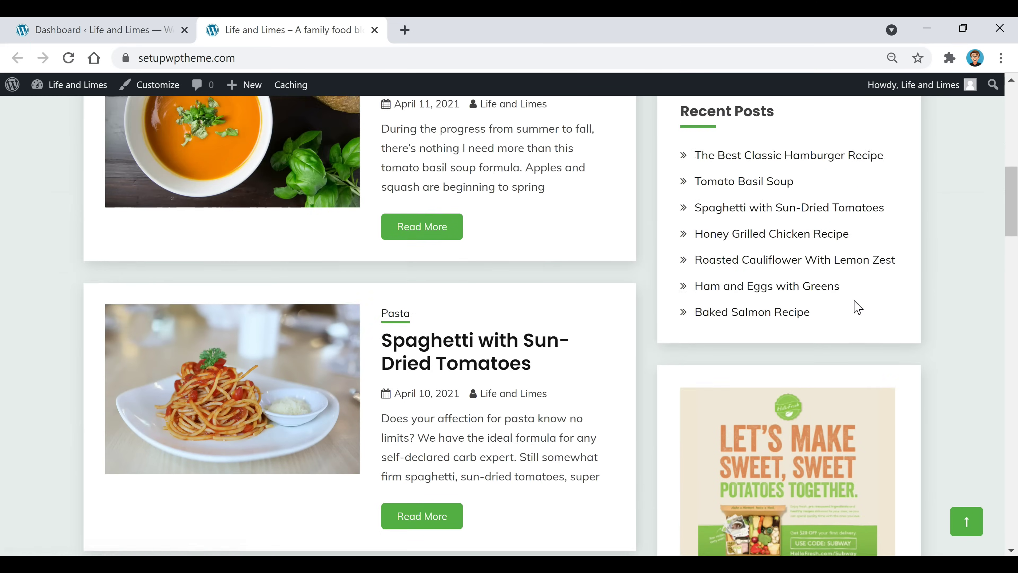
pyautogui.scroll(-9, 857, 307)
pyautogui.scroll(-8, 834, 275)
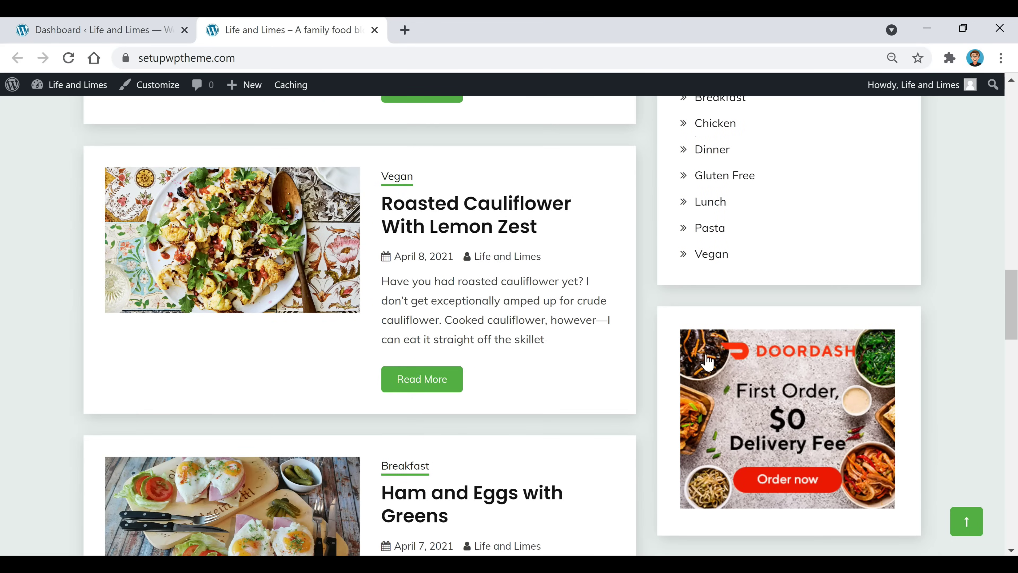
pyautogui.scroll(18, 637, 373)
pyautogui.scroll(16, 639, 387)
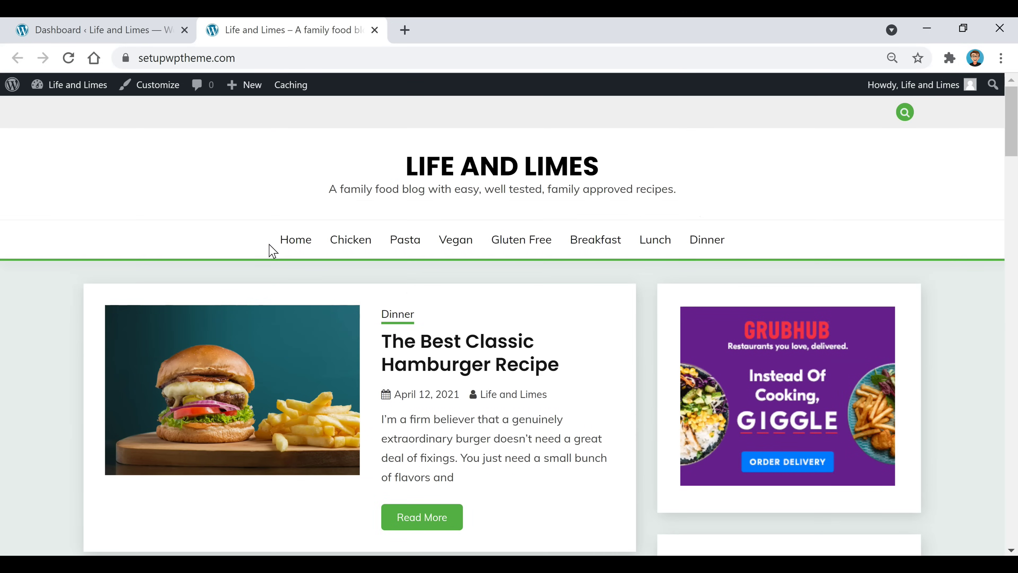
# Open the Widgets page in the WordPress admin and compare its Sidebar area with the live homepage's sidebar.
pyautogui.click(111, 44)
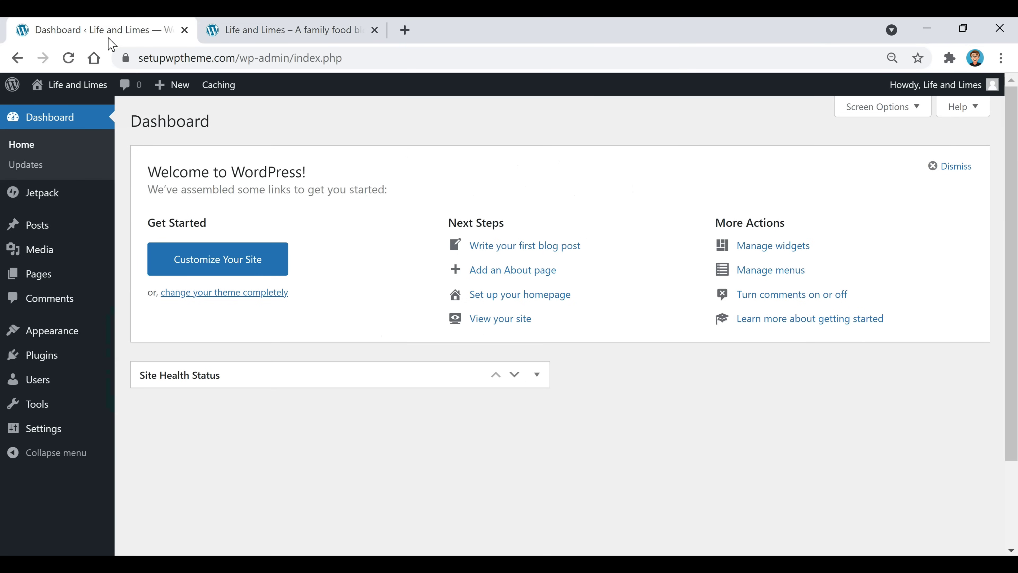
pyautogui.moveTo(60, 337)
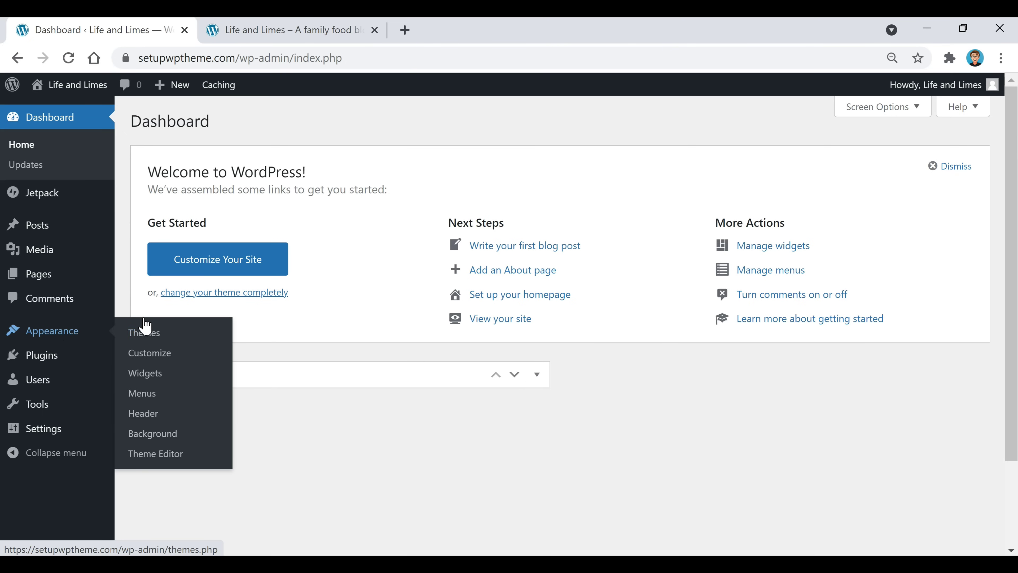
pyautogui.click(161, 377)
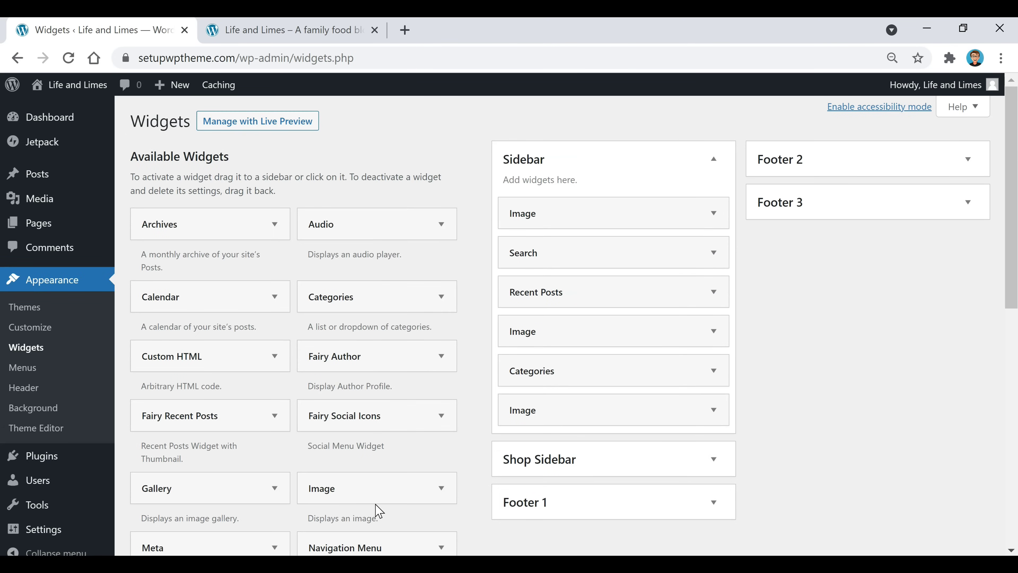
pyautogui.scroll(-4, 385, 502)
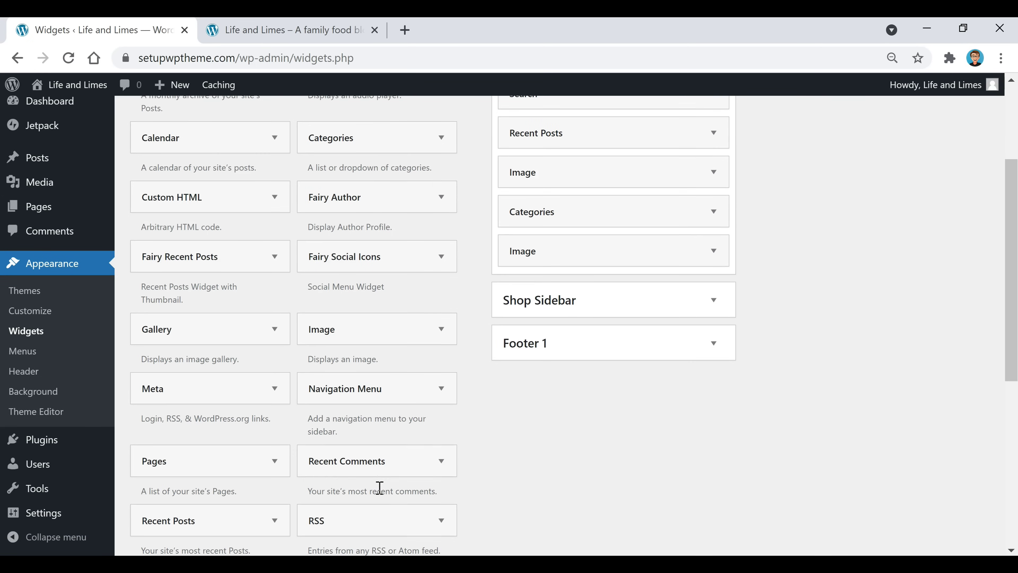
pyautogui.scroll(4, 381, 473)
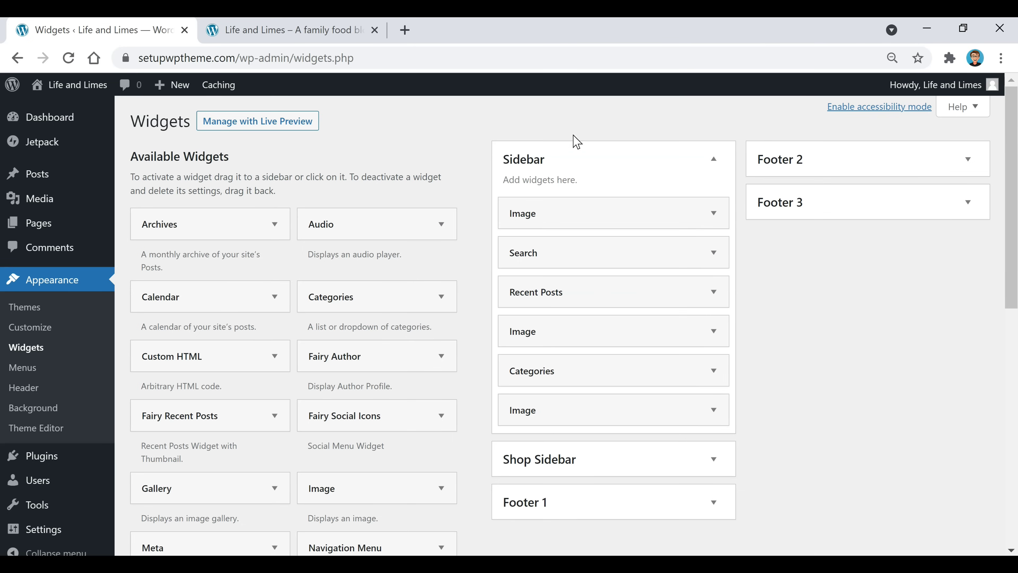
pyautogui.click(328, 30)
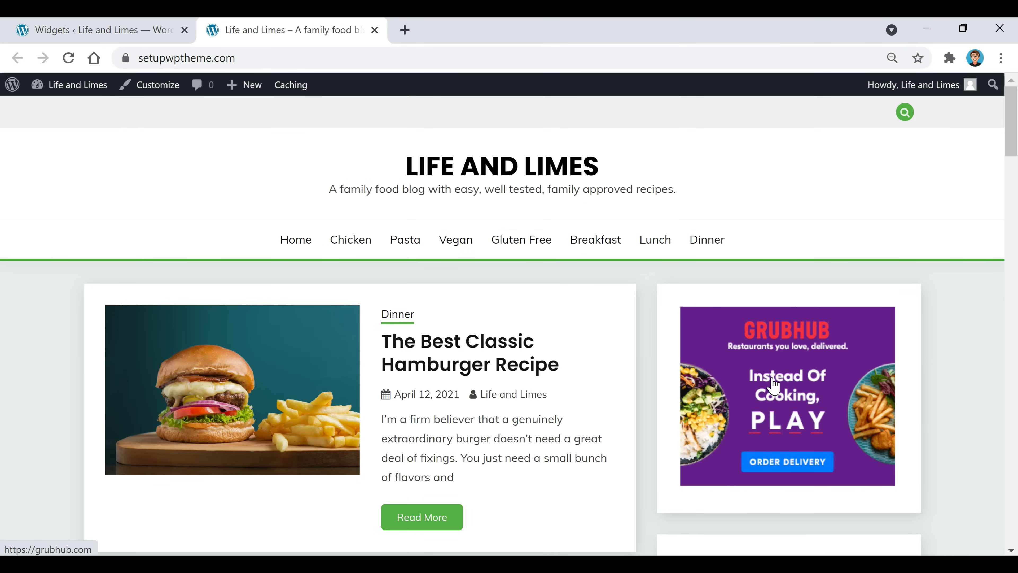
pyautogui.click(60, 30)
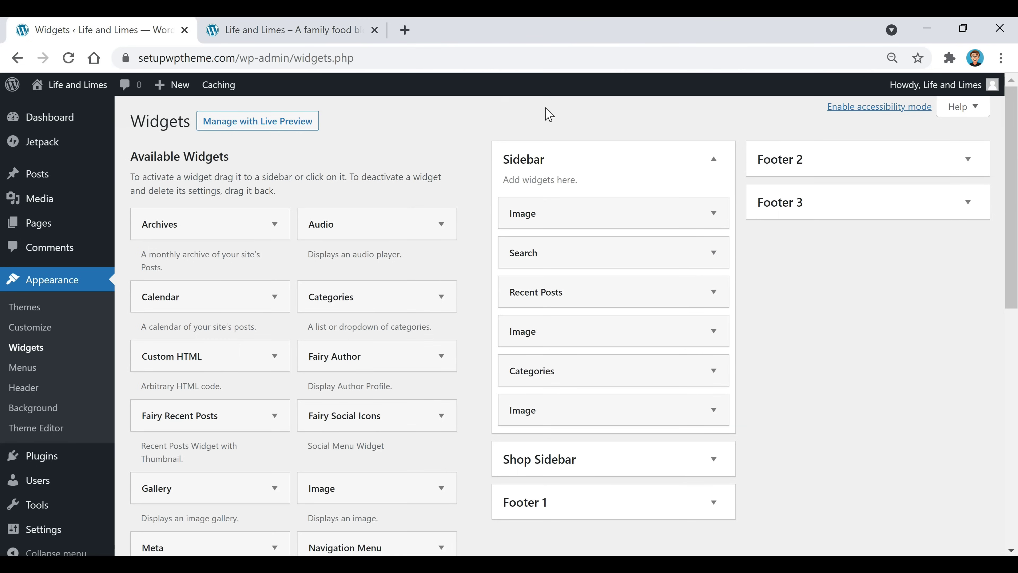
# Add another Image widget to the Sidebar area below the first Image widget and delete it again.
pyautogui.moveTo(337, 503); pyautogui.dragTo(535, 253)
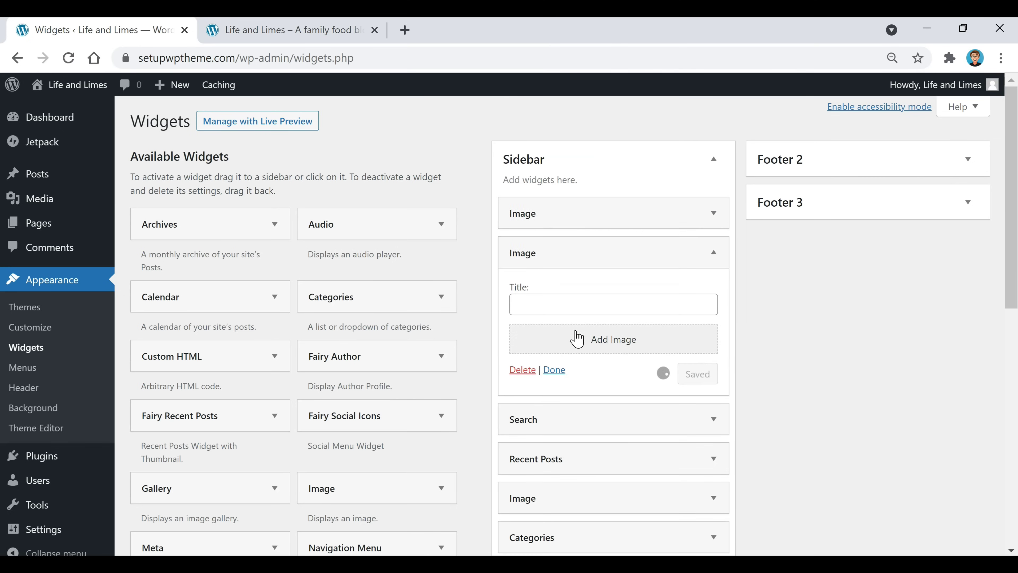
pyautogui.click(523, 369)
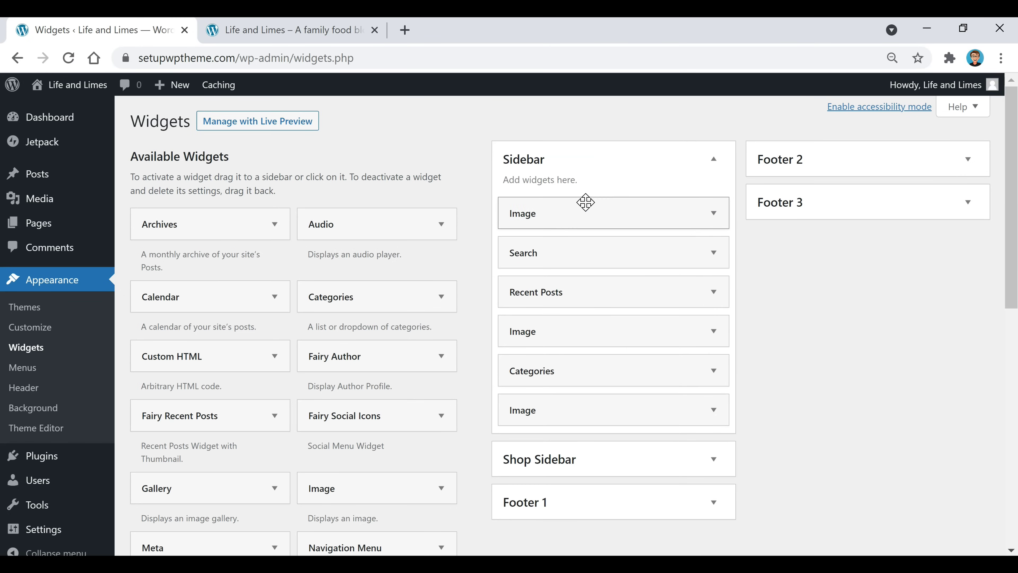
# Examine the Grubhub Image widget's settings and its image size choices in the Sidebar without changing them.
pyautogui.click(714, 213)
pyautogui.scroll(-4, 618, 216)
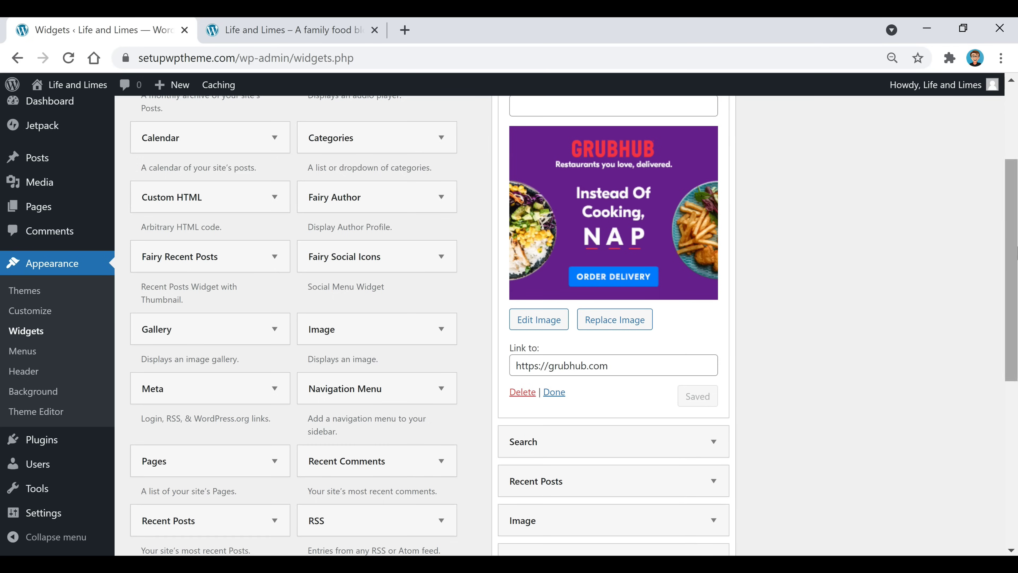
pyautogui.scroll(2, 681, 369)
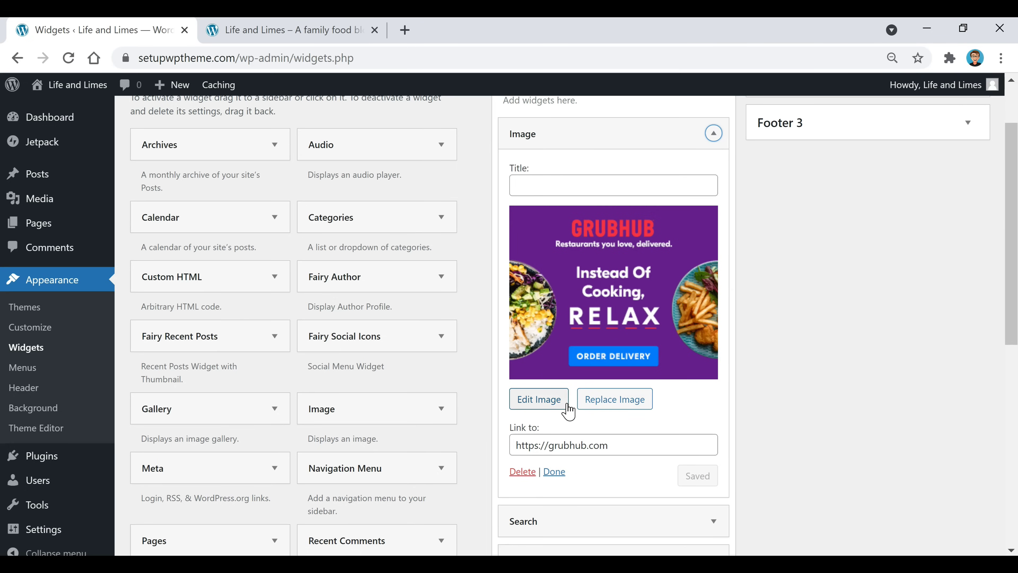
pyautogui.click(555, 409)
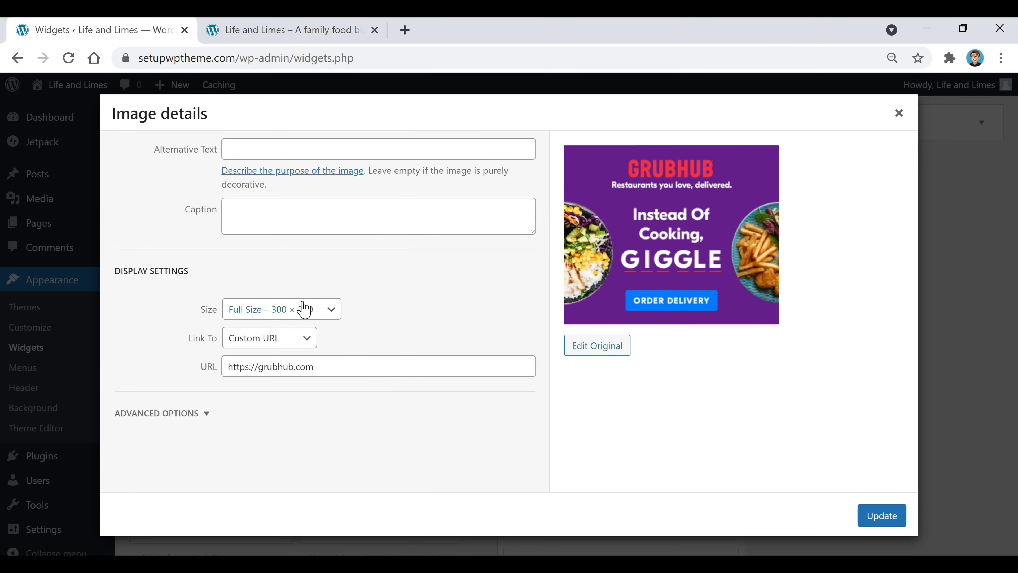
pyautogui.click(310, 318)
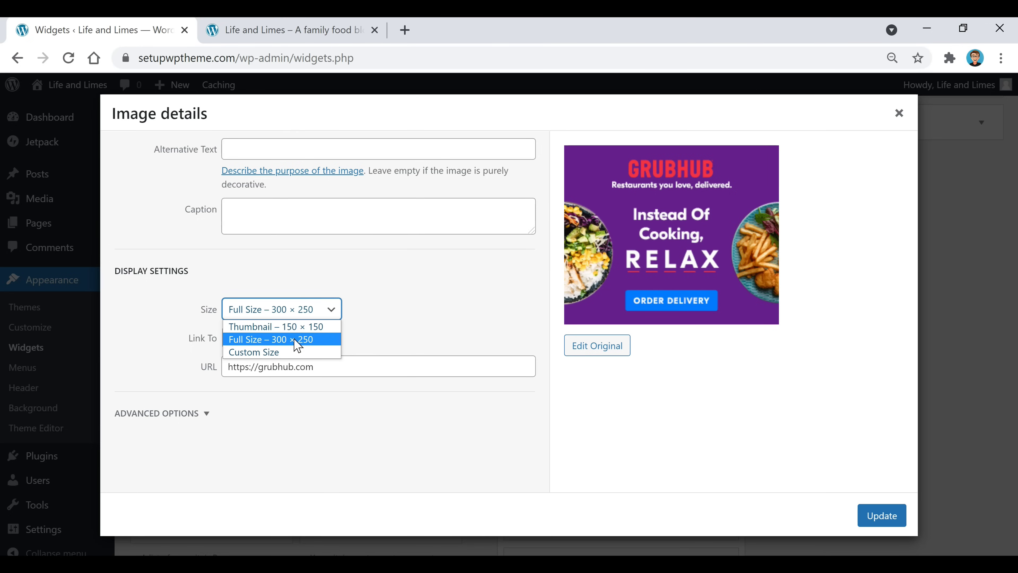
pyautogui.press('Escape')
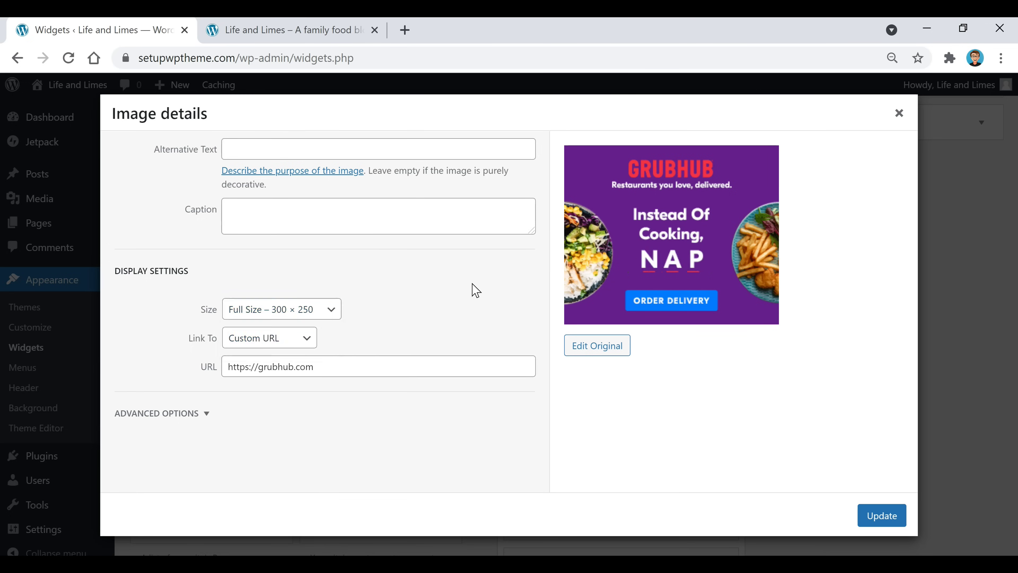
pyautogui.press('Escape')
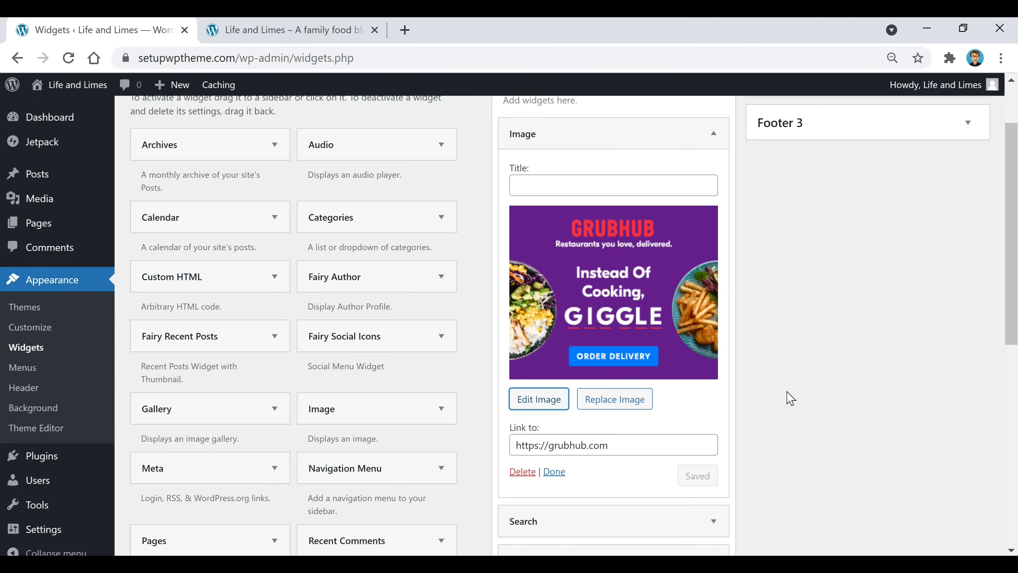
pyautogui.click(713, 133)
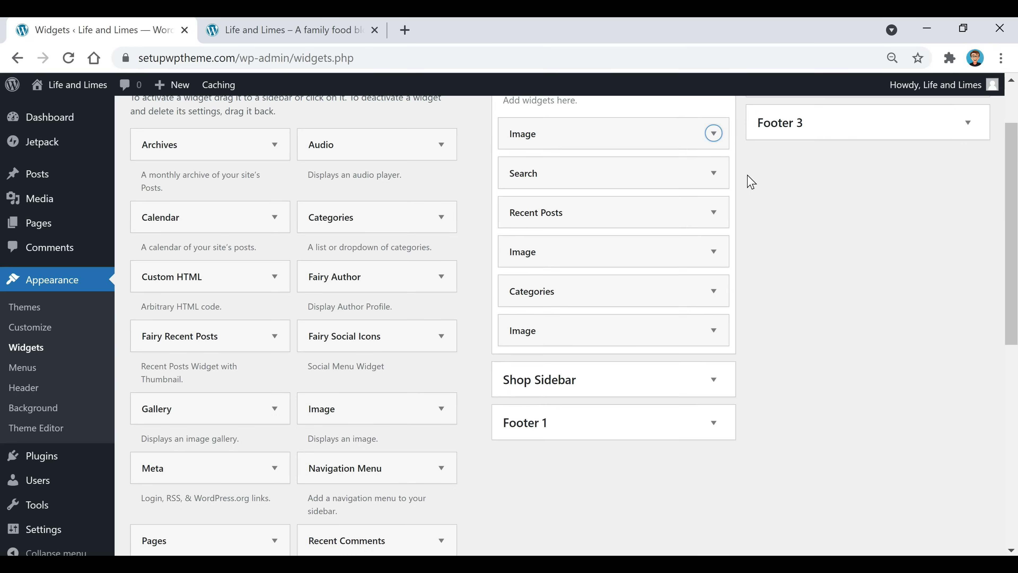
# Check the Sidebar's Search widget and find the matching Search entry among the available widgets.
pyautogui.click(645, 173)
pyautogui.click(694, 179)
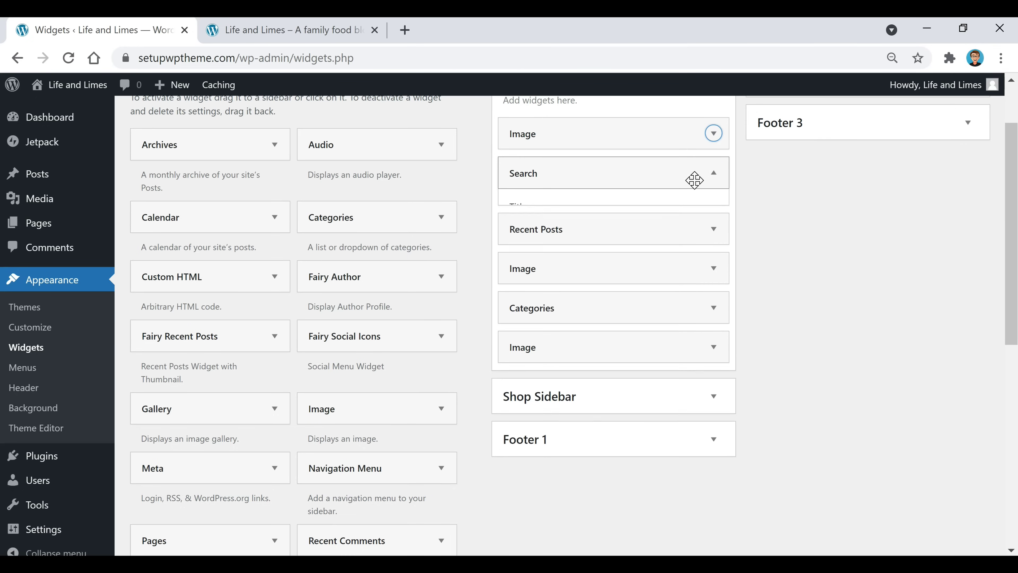
pyautogui.scroll(-2, 318, 318)
pyautogui.scroll(-8, 319, 317)
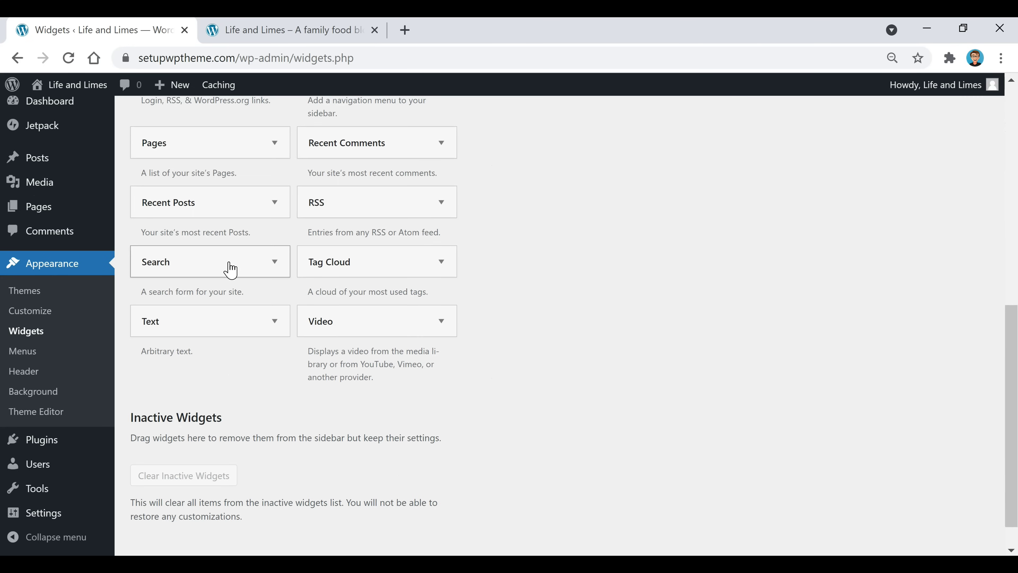
pyautogui.scroll(10, 239, 295)
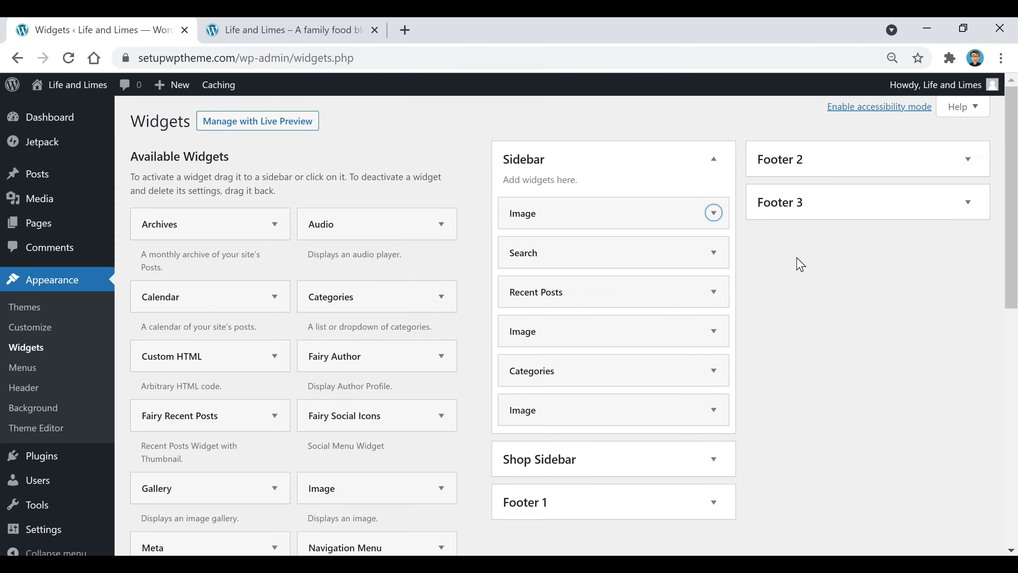
# Review the Recent Posts widget's options and the HelloFresh Image widget's image details in the Sidebar.
pyautogui.click(713, 291)
pyautogui.scroll(-2, 841, 327)
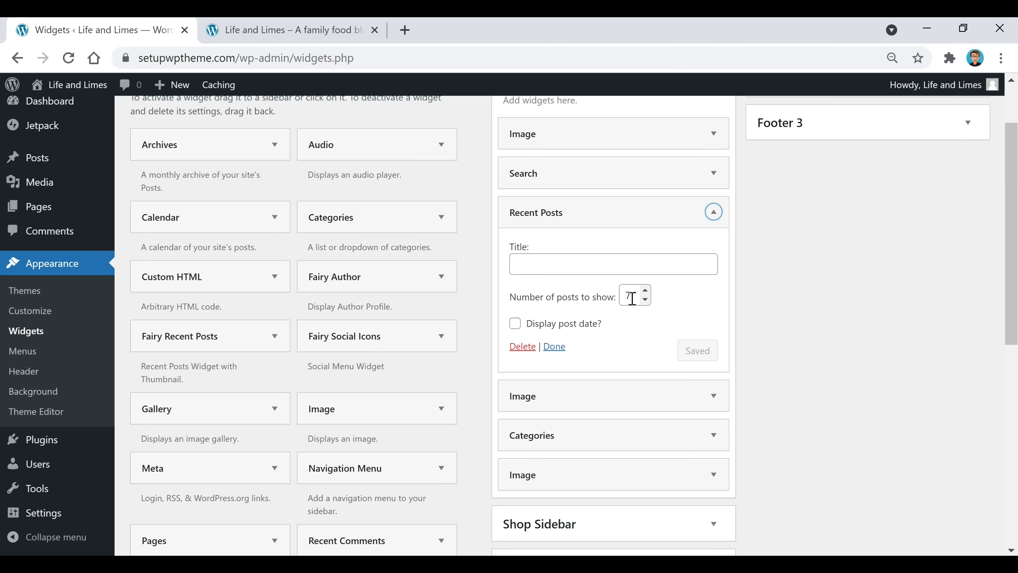
pyautogui.scroll(-2, 642, 336)
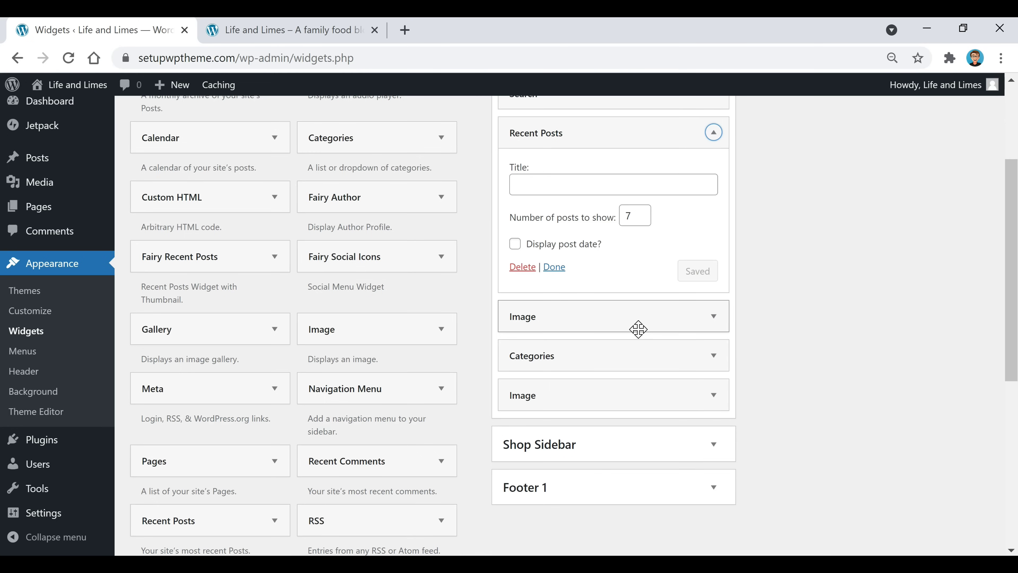
pyautogui.click(650, 323)
pyautogui.scroll(-4, 664, 318)
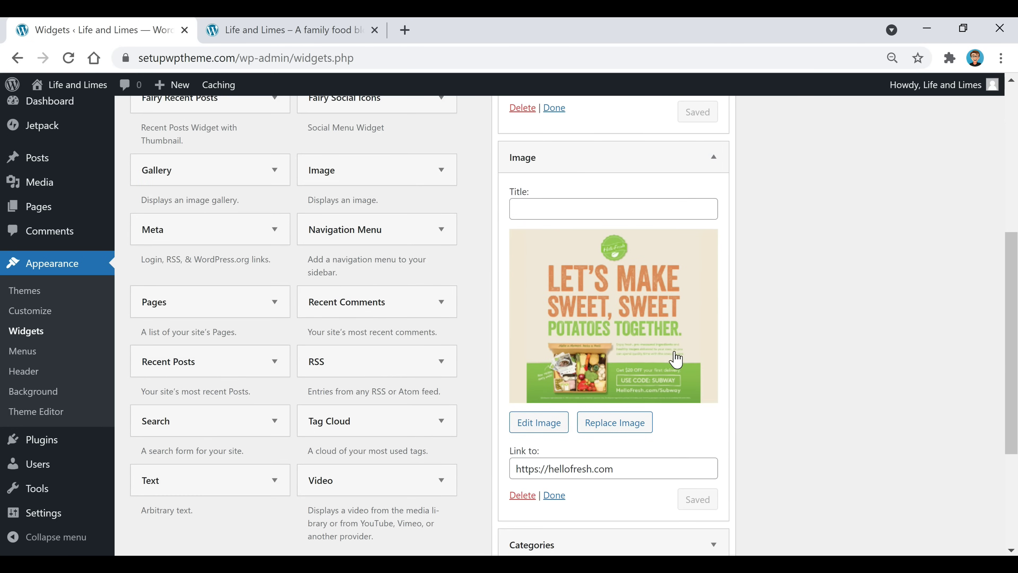
pyautogui.click(652, 334)
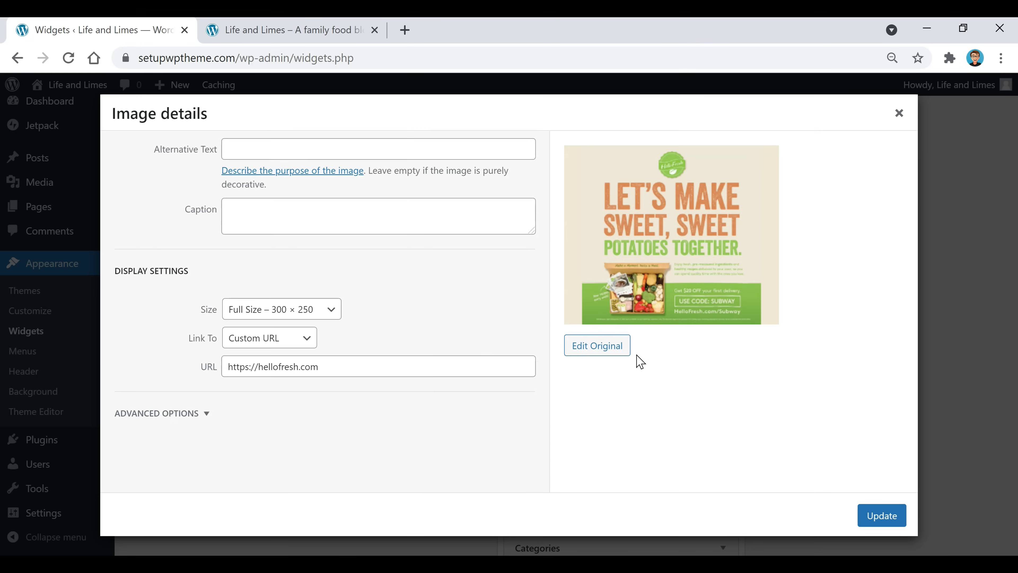
pyautogui.click(899, 114)
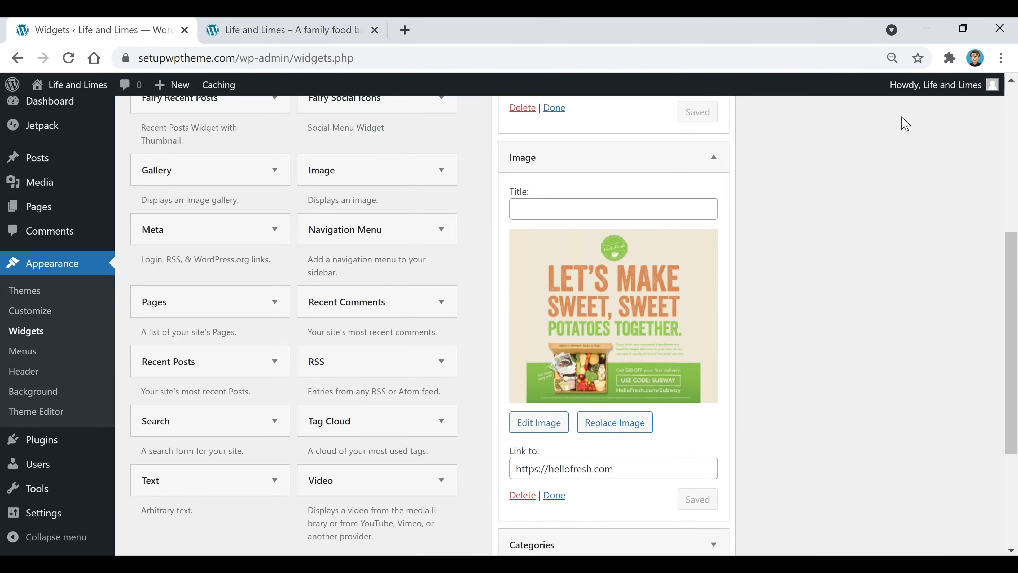
# Review the Categories widget's options and the DoorDash Image widget at the end of the Sidebar area.
pyautogui.scroll(-5, 738, 331)
pyautogui.click(648, 345)
pyautogui.scroll(-2, 648, 346)
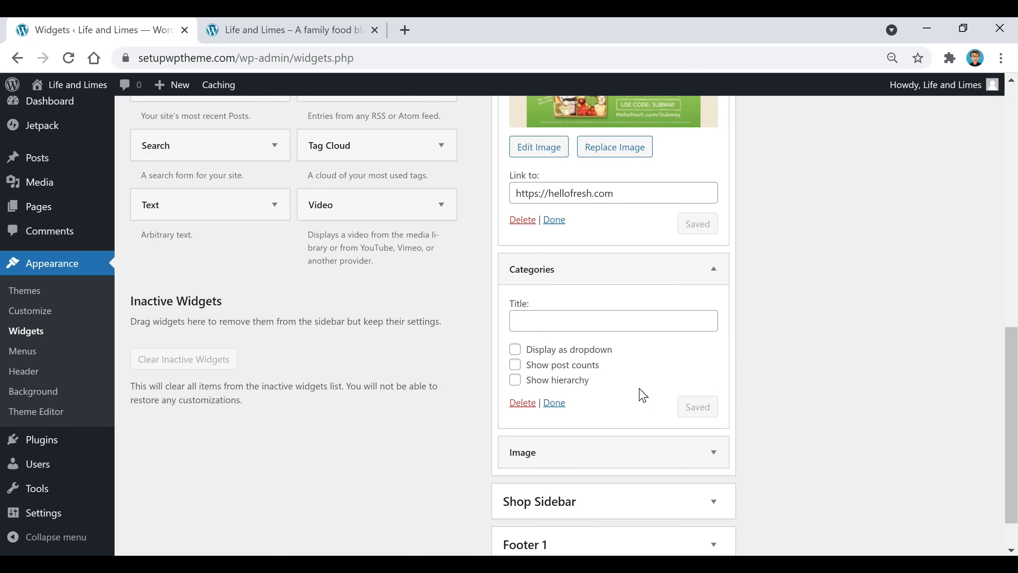
pyautogui.scroll(-1, 620, 385)
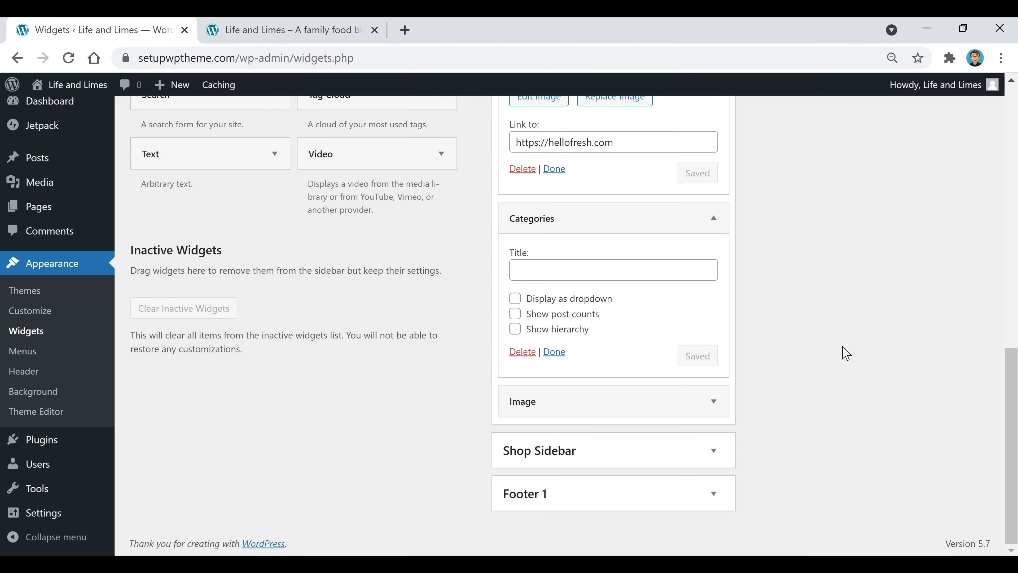
pyautogui.click(603, 404)
pyautogui.scroll(-3, 672, 359)
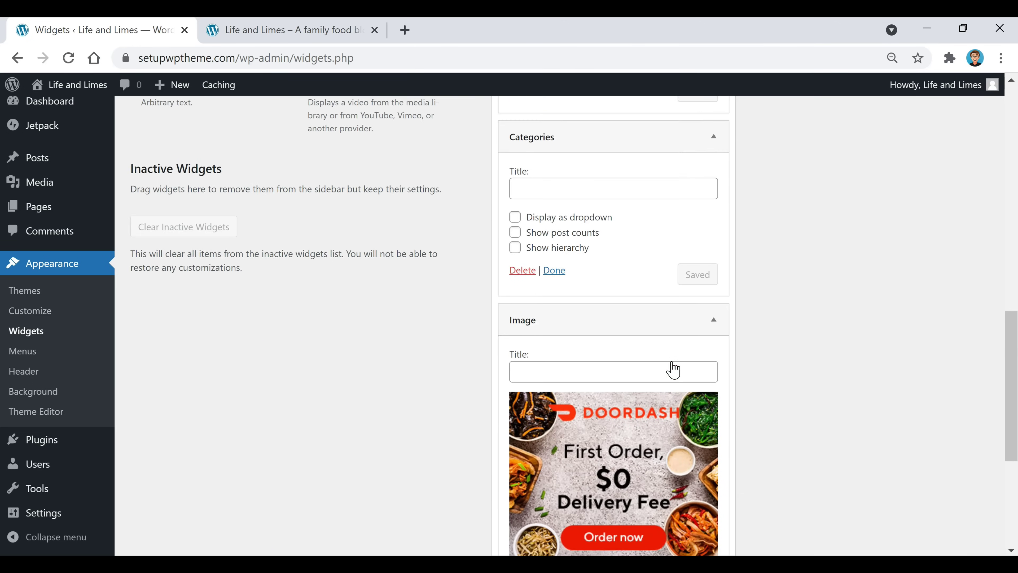
pyautogui.scroll(-2, 673, 370)
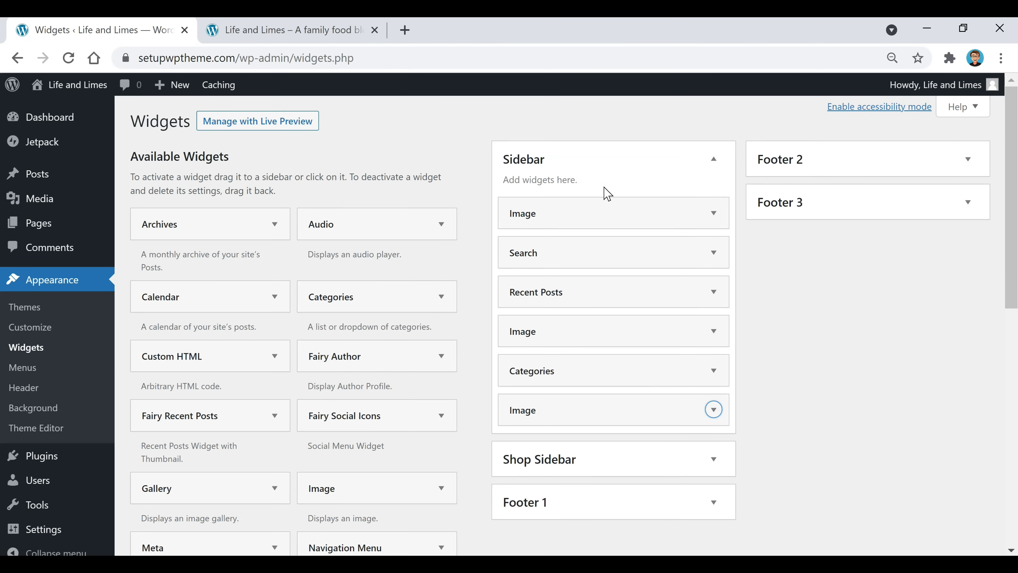
# Switch to the live Life and Limes homepage and check its search, recent posts, ad image and category widgets.
pyautogui.click(303, 29)
pyautogui.scroll(-5, 835, 327)
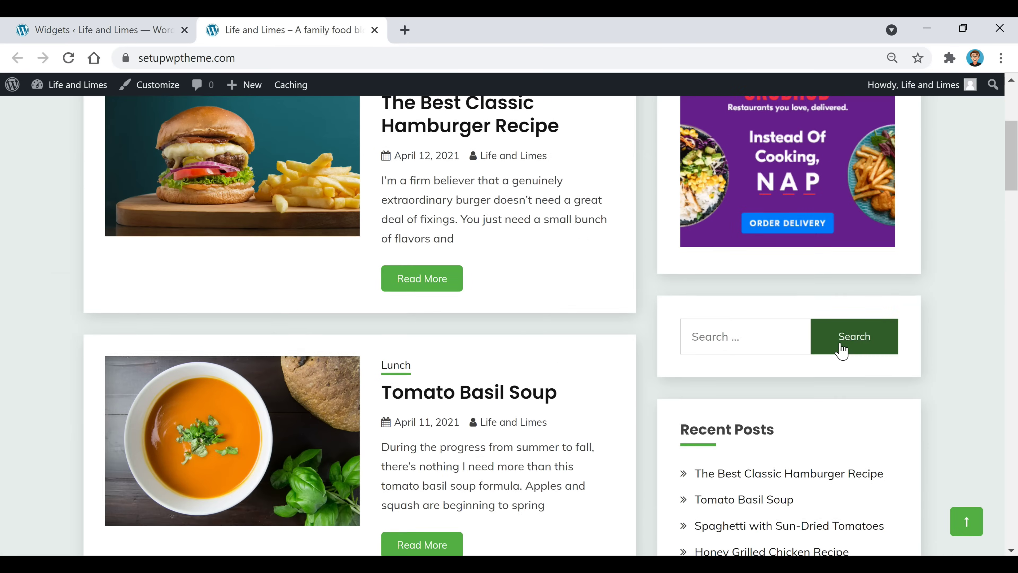
pyautogui.scroll(-10, 841, 351)
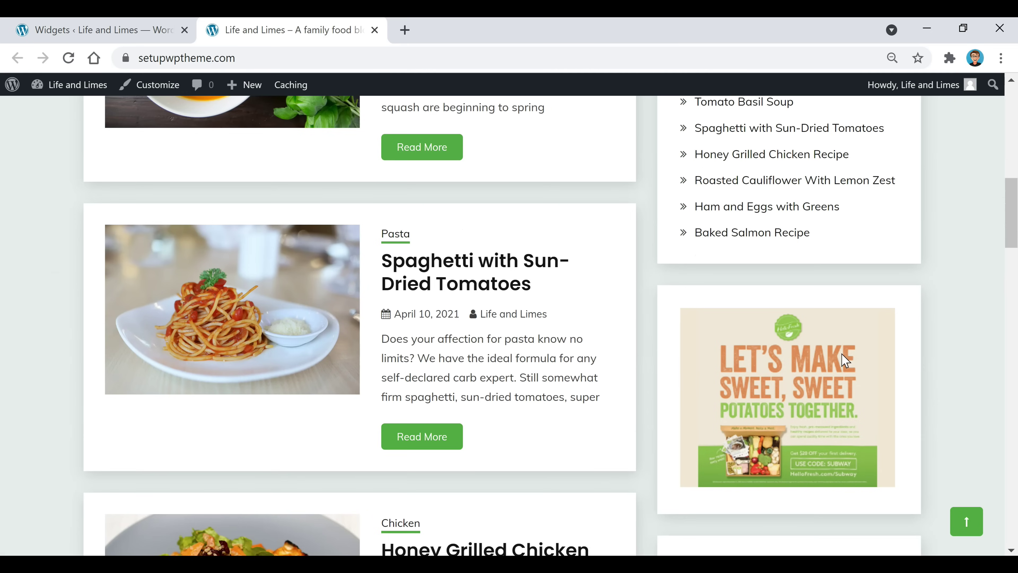
pyautogui.scroll(-2, 845, 360)
pyautogui.scroll(4, 845, 393)
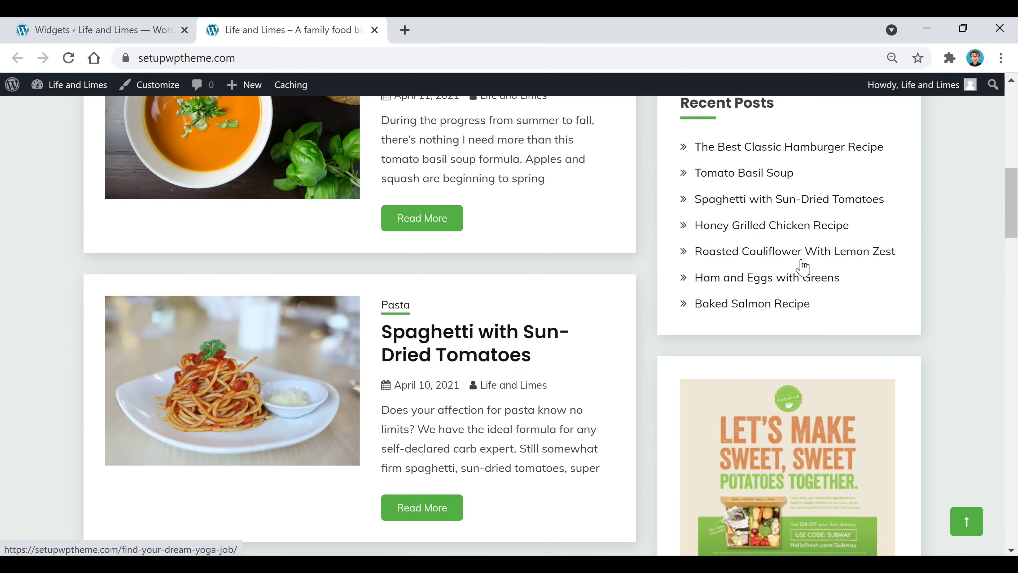
pyautogui.scroll(-8, 803, 267)
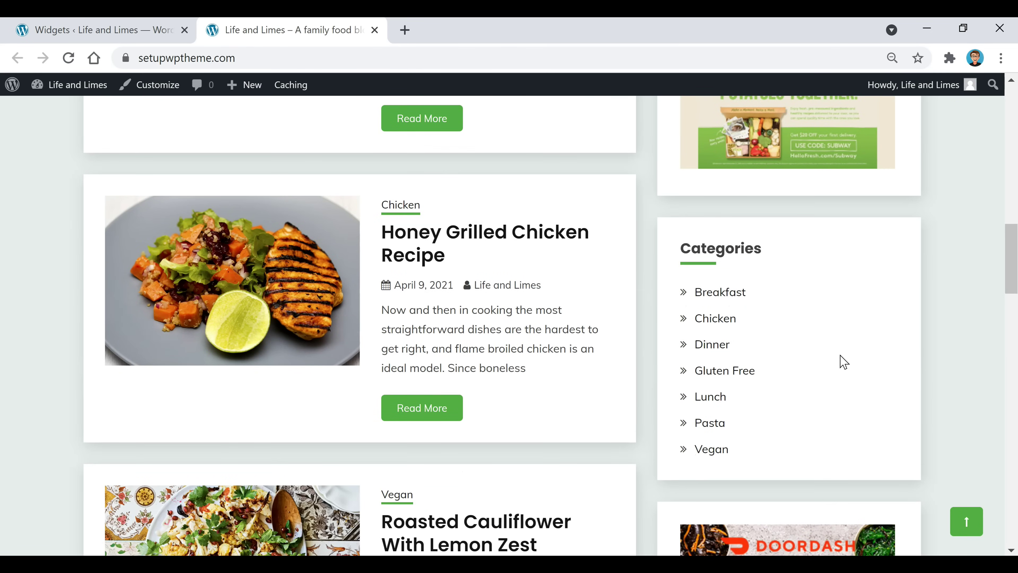
# Go to the WordPress admin Dashboard, and open the Customizer from the live Life and Limes homepage.
pyautogui.hotkey('ctrl', 'Tab')
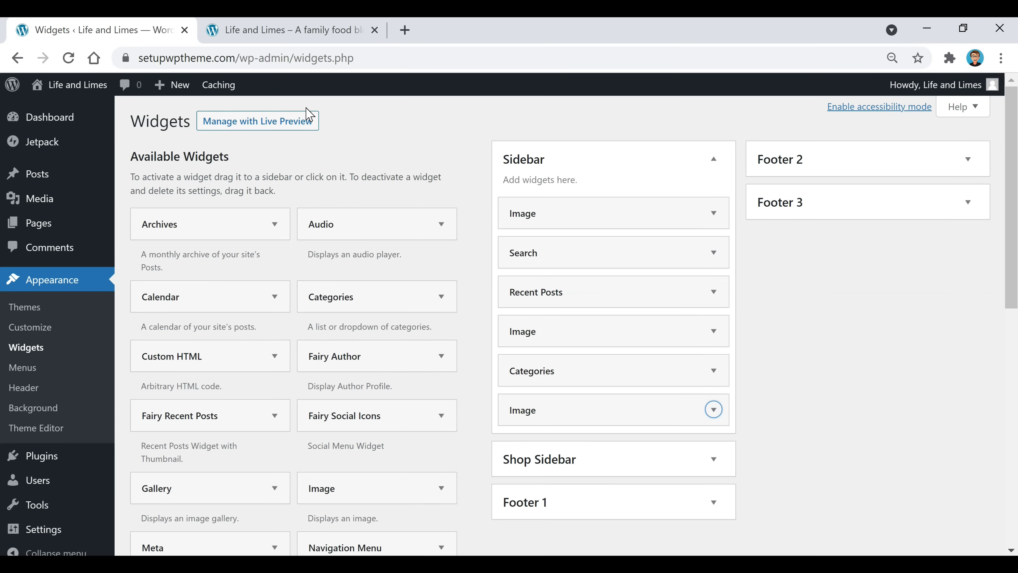
pyautogui.click(45, 120)
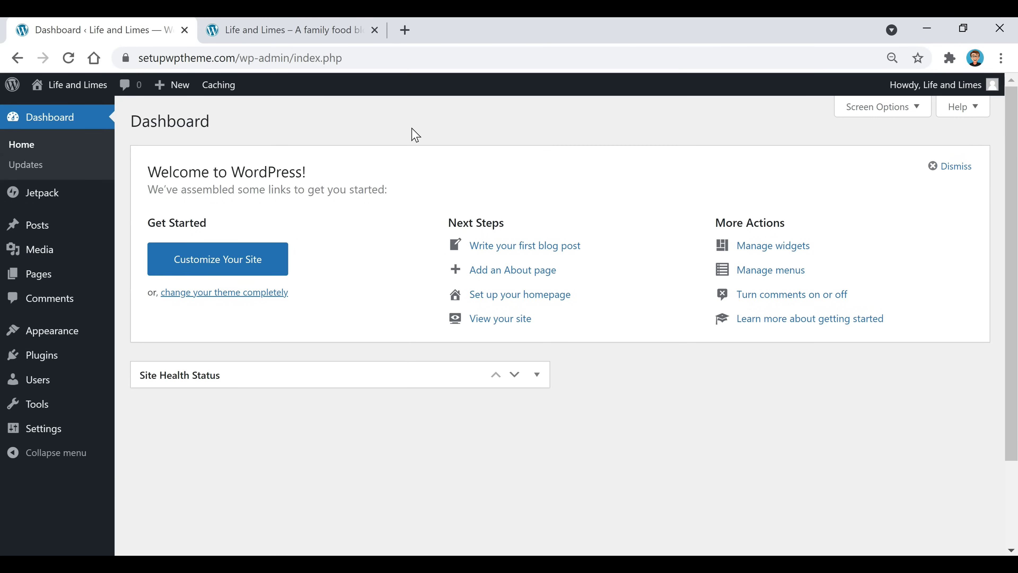
pyautogui.click(282, 30)
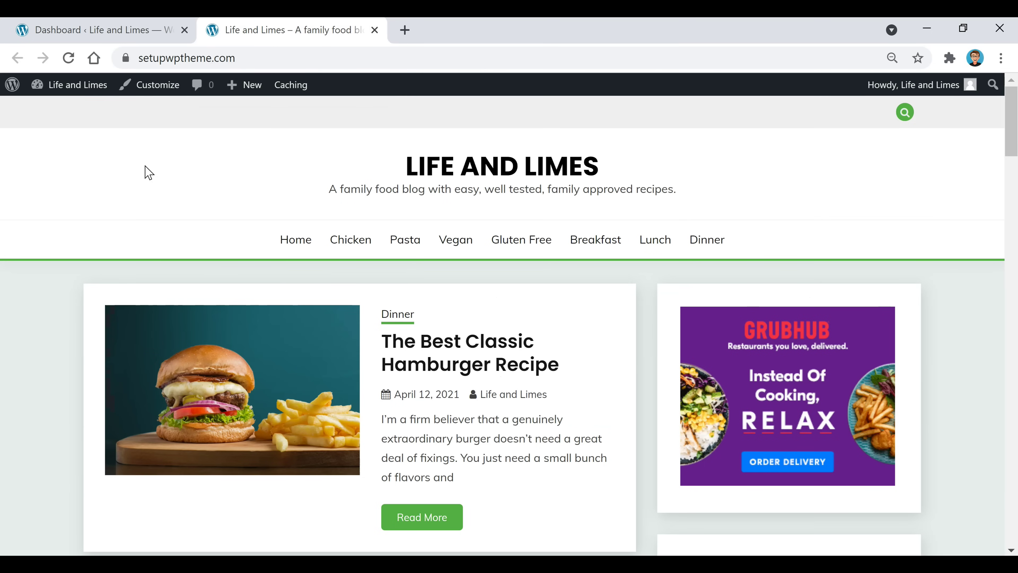
pyautogui.click(148, 91)
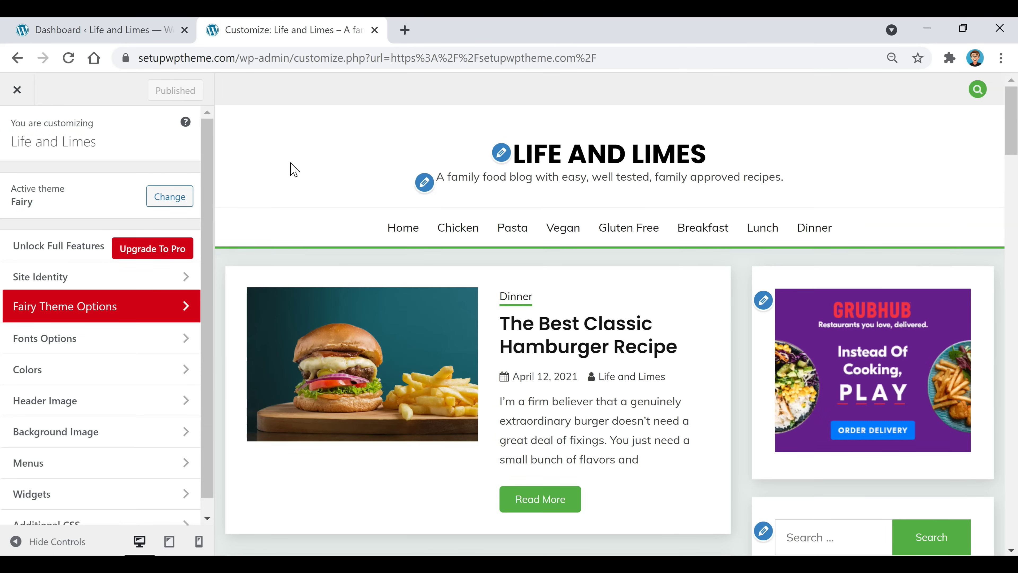
# Look over the Customizer's sections and homepage preview, and view the Pexels stock photo site.
pyautogui.scroll(-1, 95, 317)
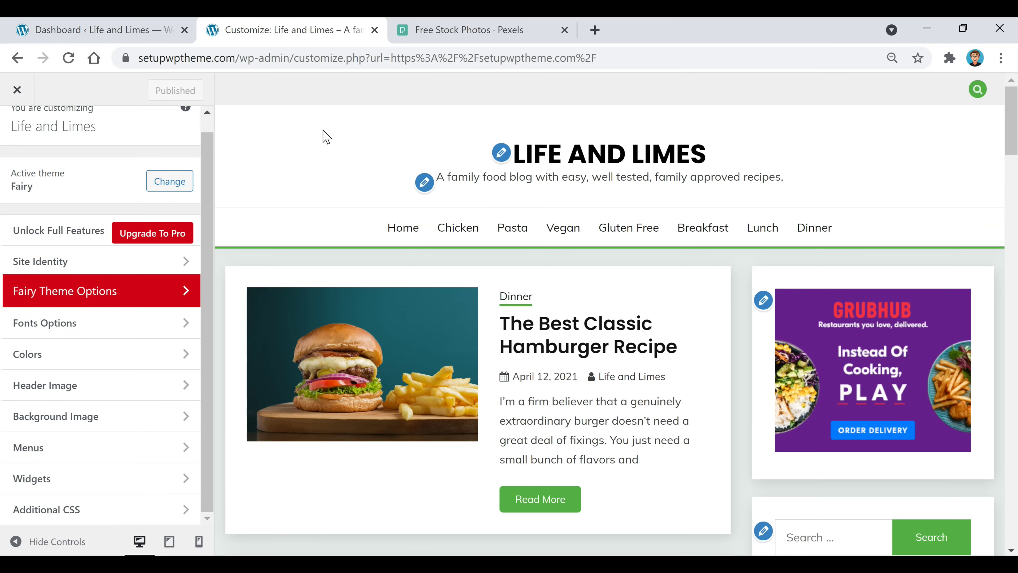
pyautogui.scroll(-2, 354, 241)
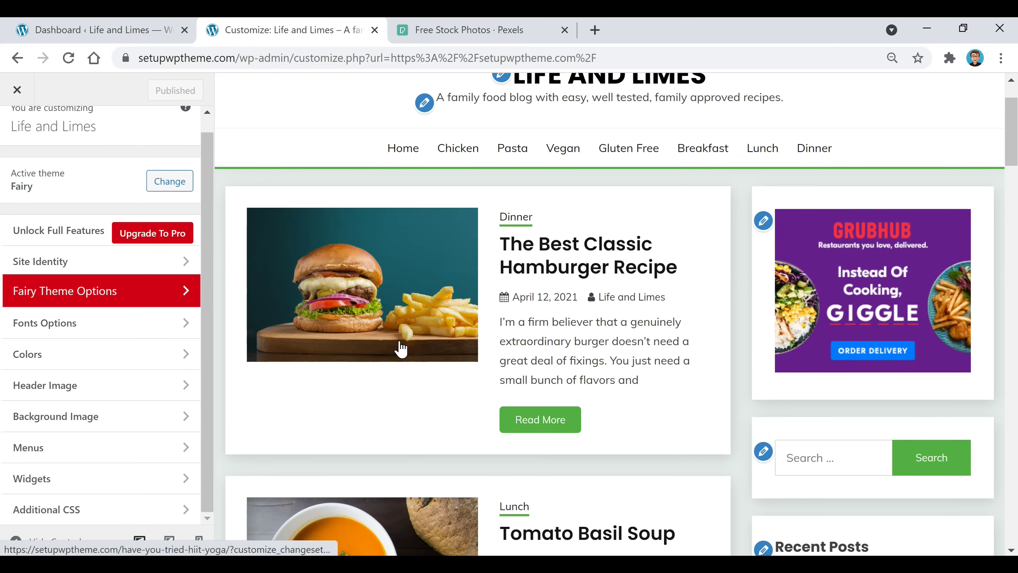
pyautogui.scroll(2, 401, 353)
pyautogui.click(466, 31)
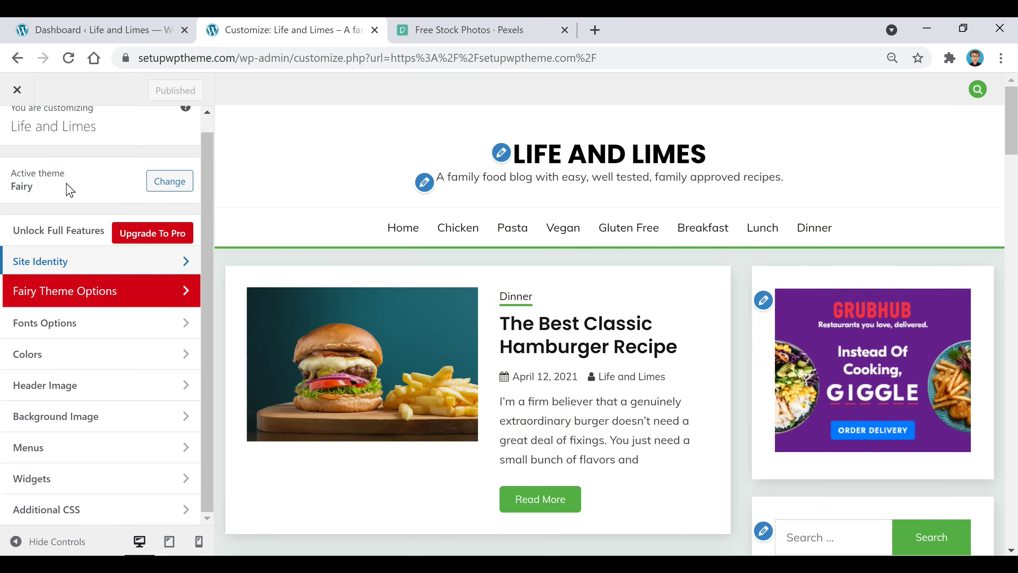
# Open the Site Identity settings and switch the display of site title and tagline off and back on.
pyautogui.click(90, 266)
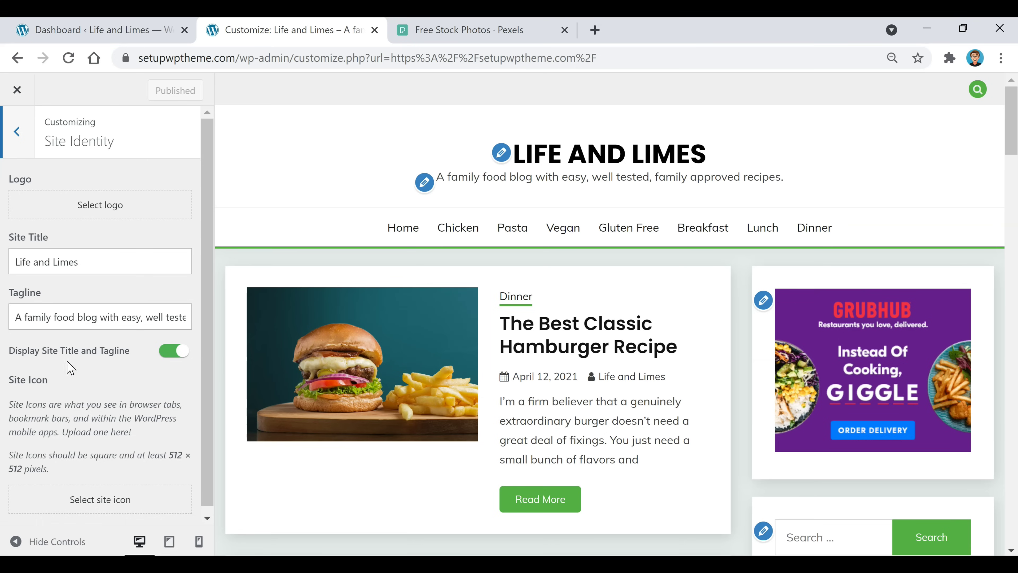
pyautogui.click(174, 353)
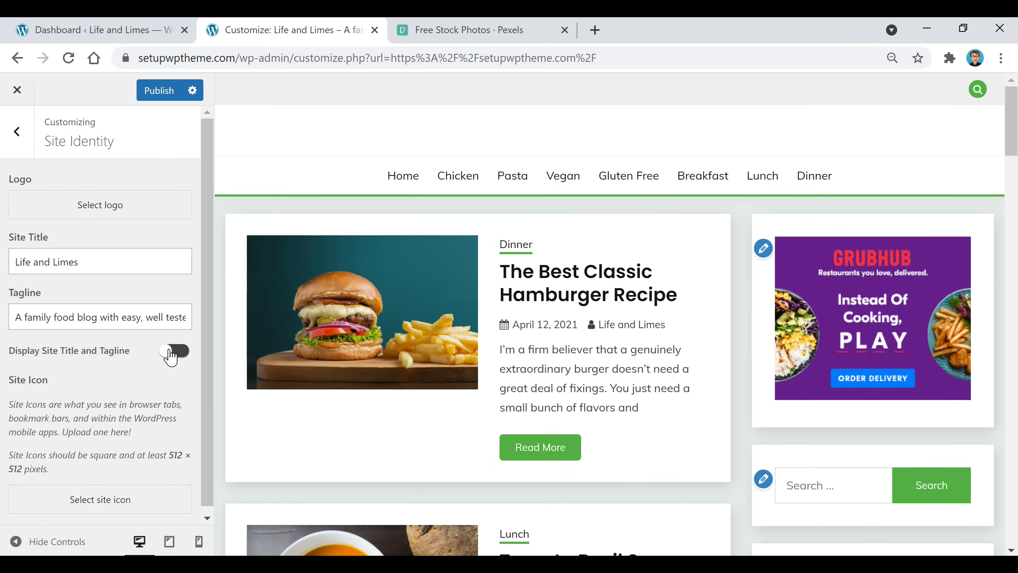
pyautogui.click(172, 353)
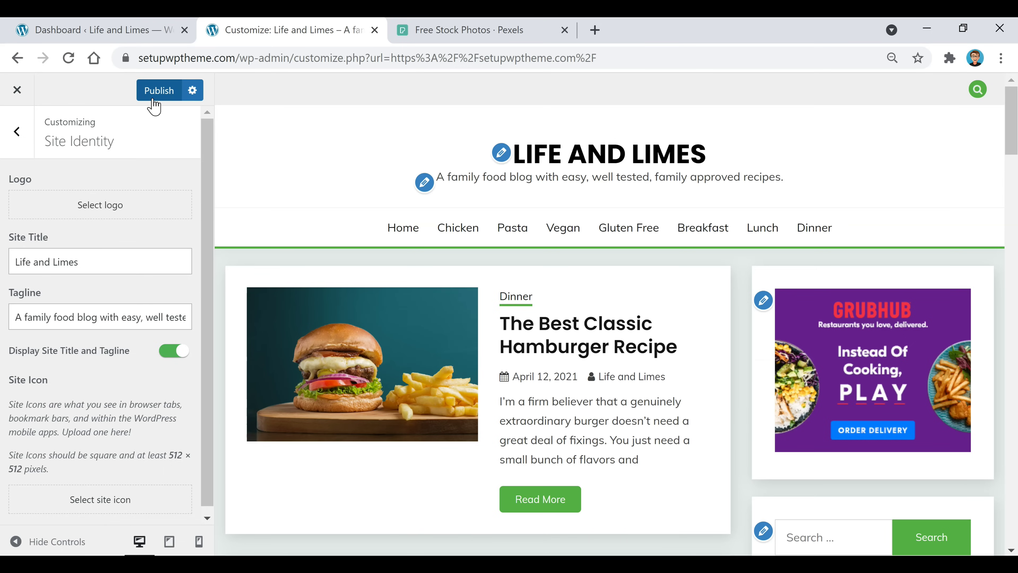
# Open the Customizer's Colors settings, and view the Site Primary Color picker without choosing another color.
pyautogui.click(16, 131)
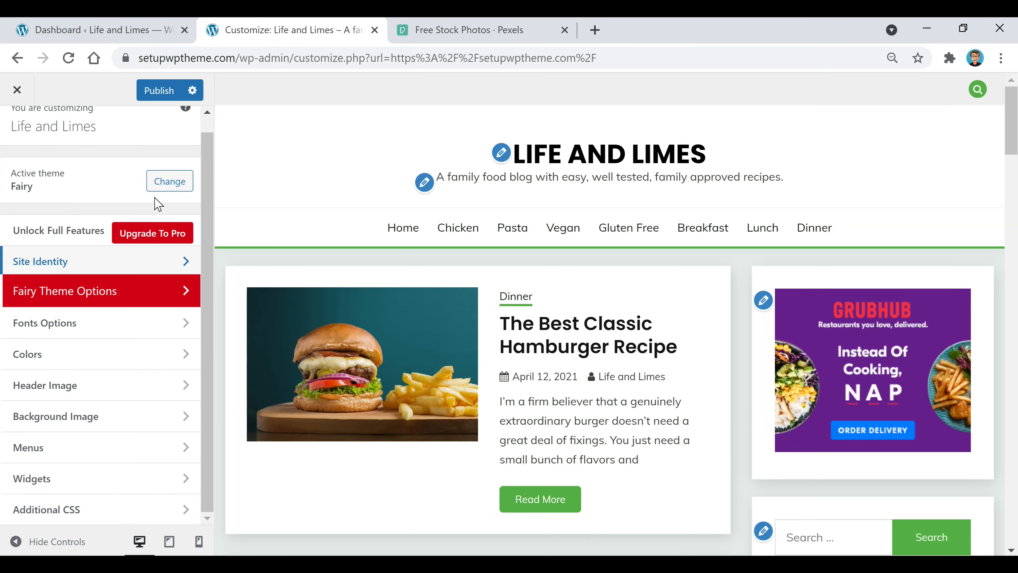
pyautogui.click(71, 366)
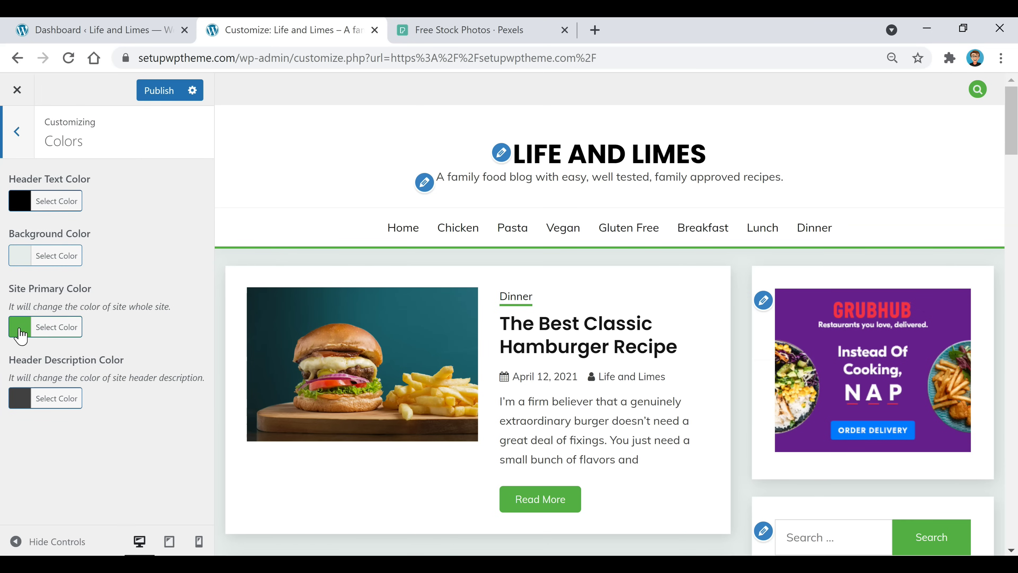
pyautogui.click(31, 334)
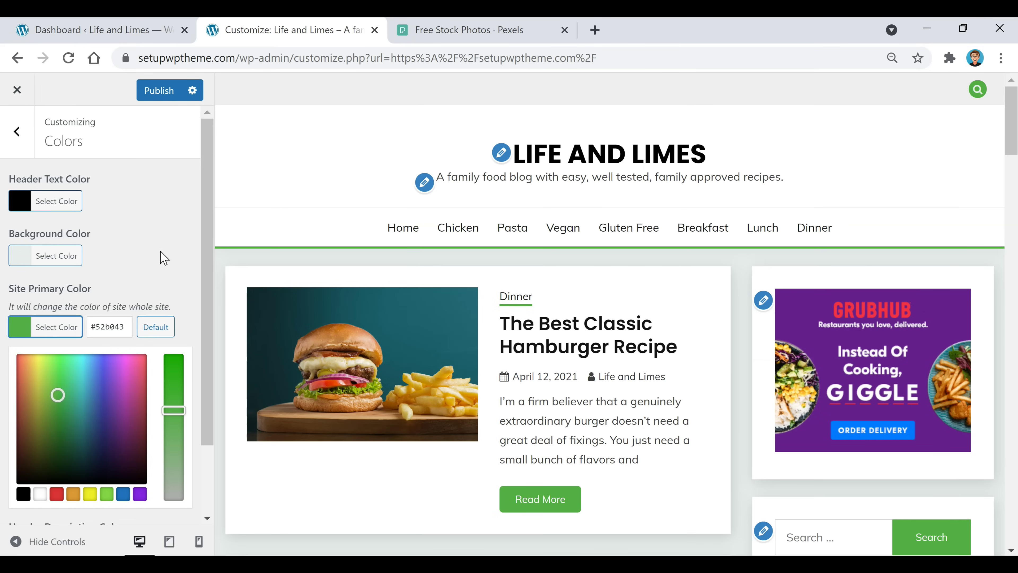
pyautogui.click(171, 244)
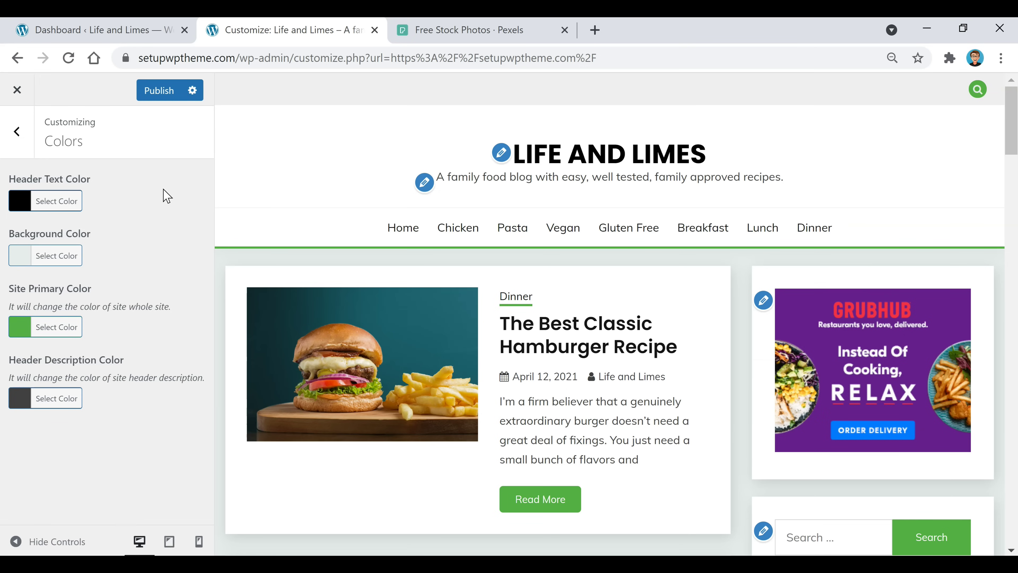
pyautogui.press('Escape')
# Look at the Header Image and Background Image settings in the Customizer.
pyautogui.click(110, 398)
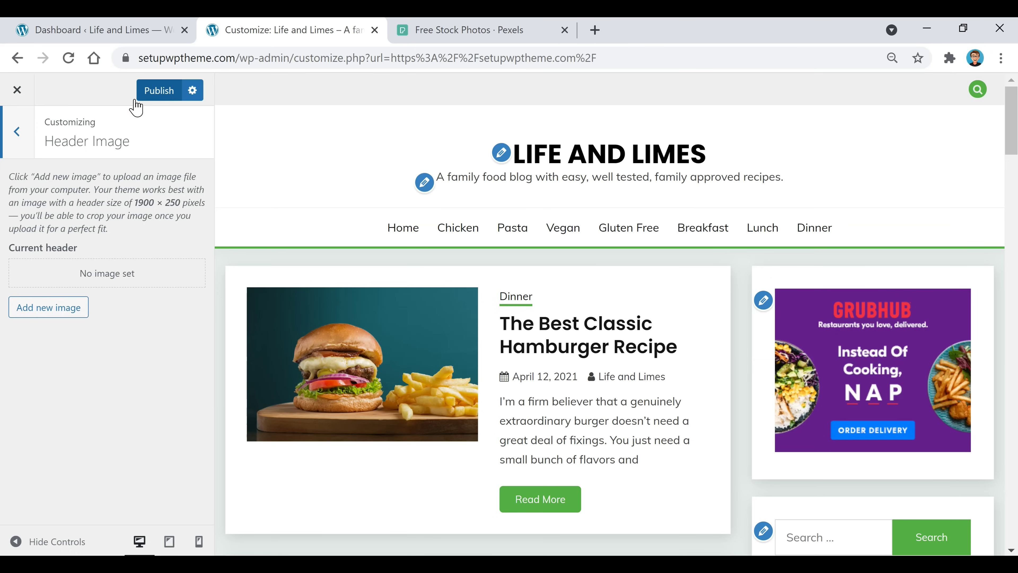
pyautogui.click(23, 146)
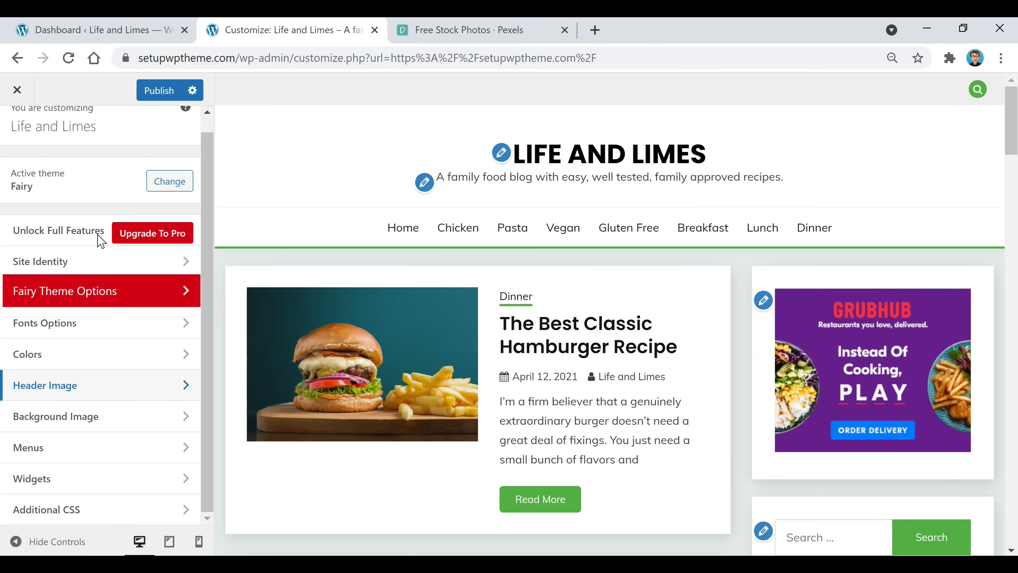
pyautogui.click(97, 427)
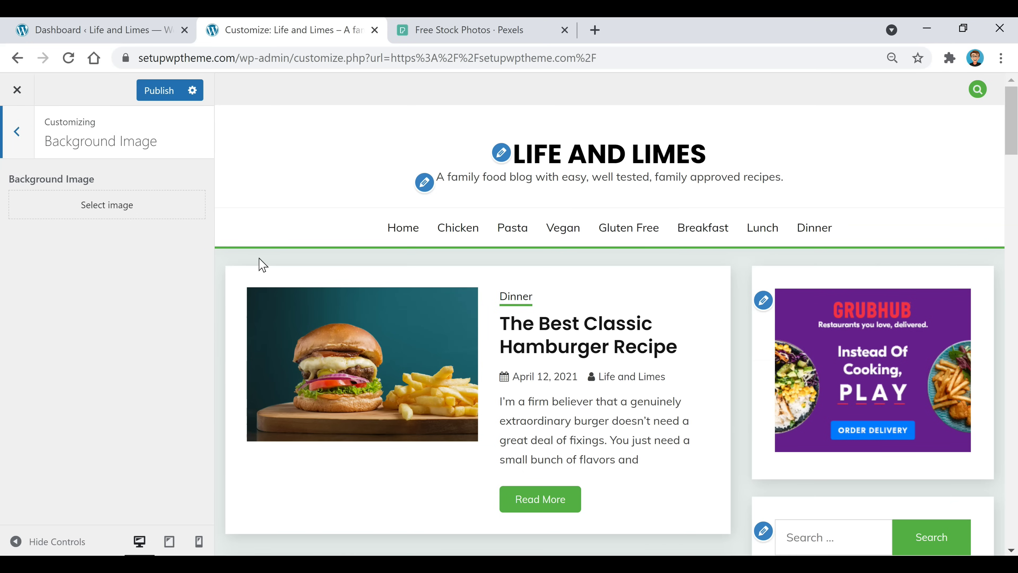
pyautogui.click(17, 131)
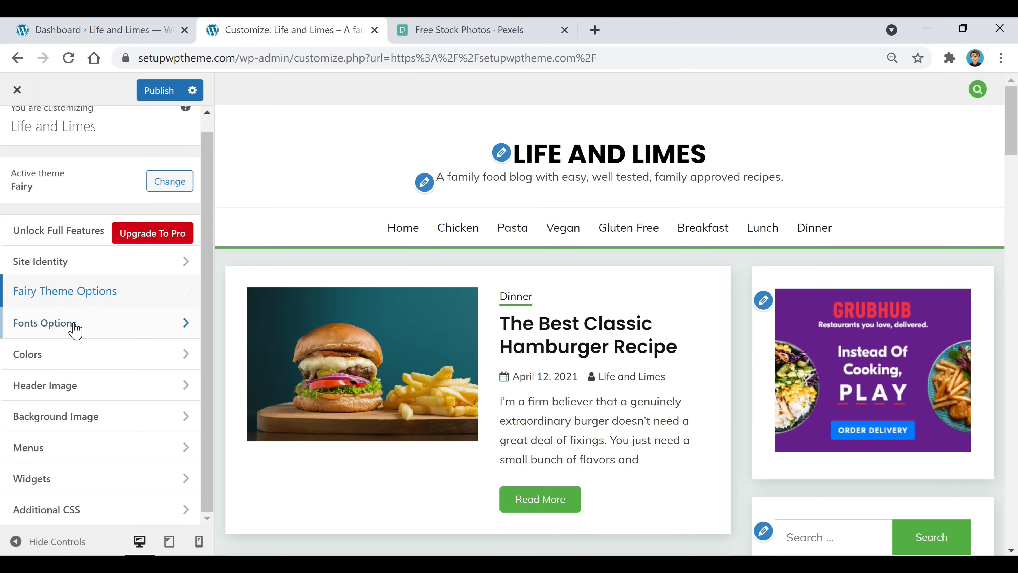
# View the Fairy Theme Options, and exit the Customizer discarding the unsaved changes.
pyautogui.click(102, 299)
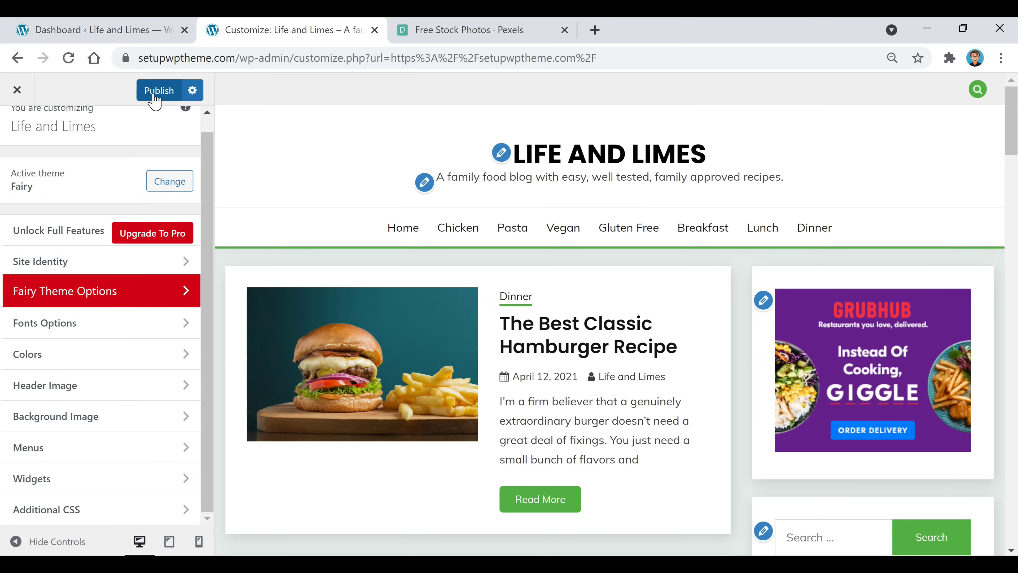
pyautogui.click(16, 90)
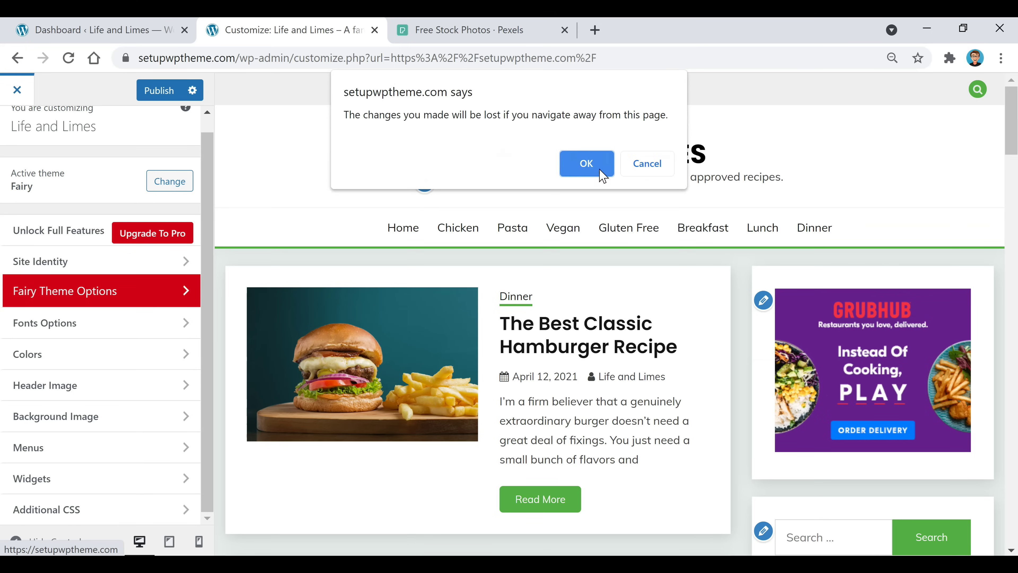
pyautogui.click(586, 164)
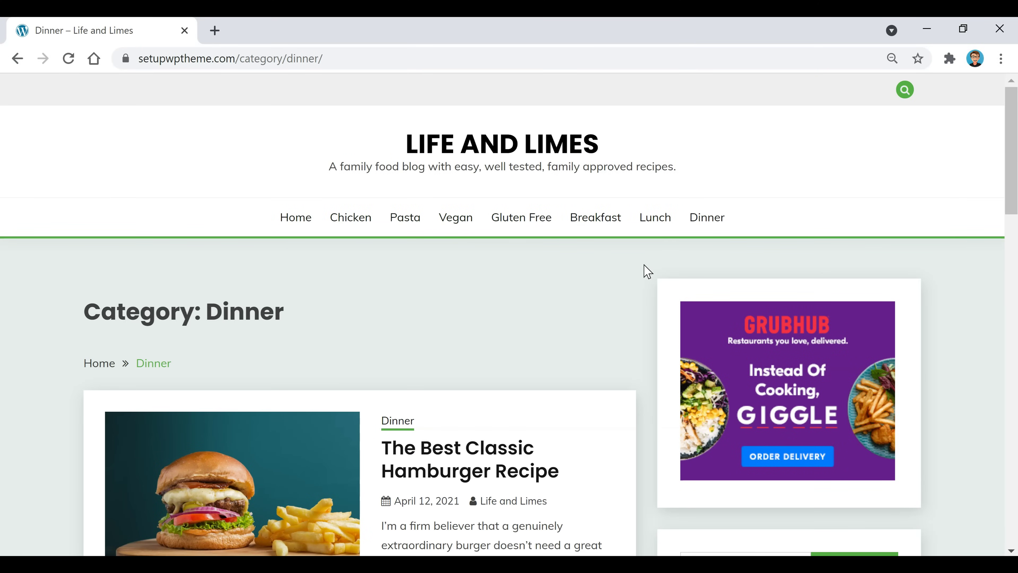
# Look through the recipe posts and sidebar on the live site's Dinner category page.
pyautogui.scroll(-3, 646, 271)
pyautogui.scroll(-9, 646, 271)
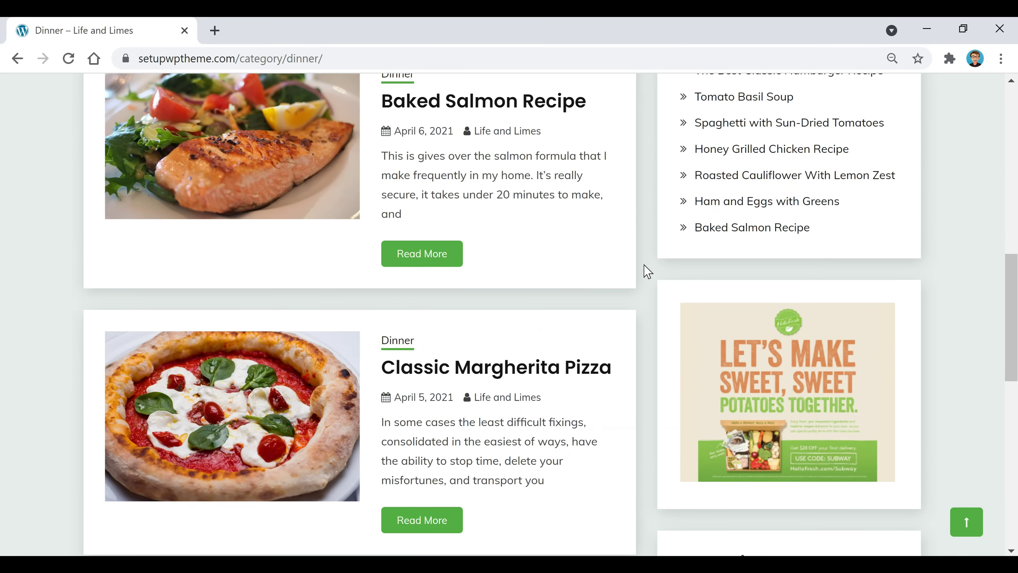
pyautogui.scroll(9, 654, 487)
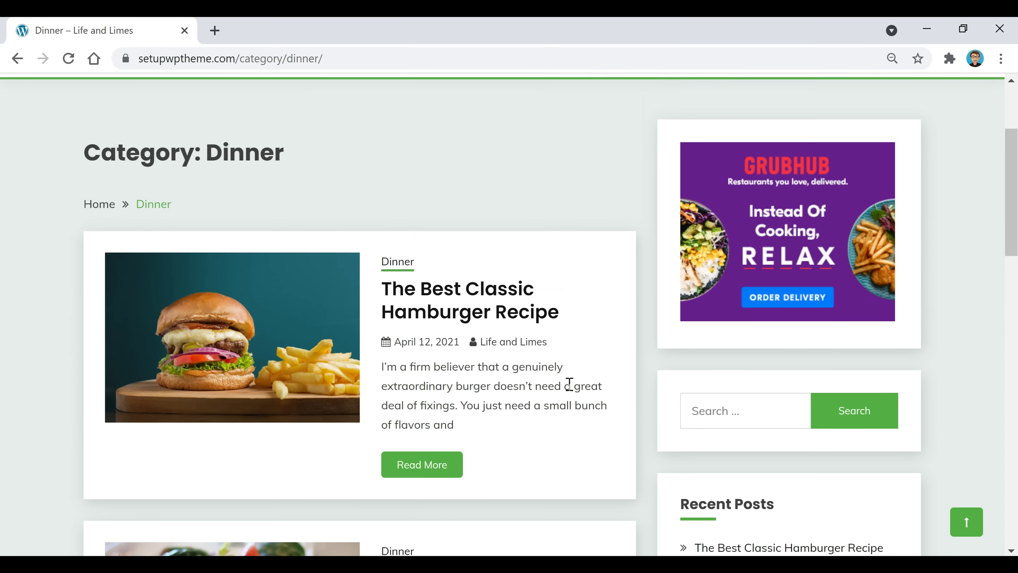
# Open The Best Classic Hamburger Recipe post and examine its text, ingredients, embedded ad and related posts.
pyautogui.click(483, 312)
pyautogui.scroll(-5, 586, 285)
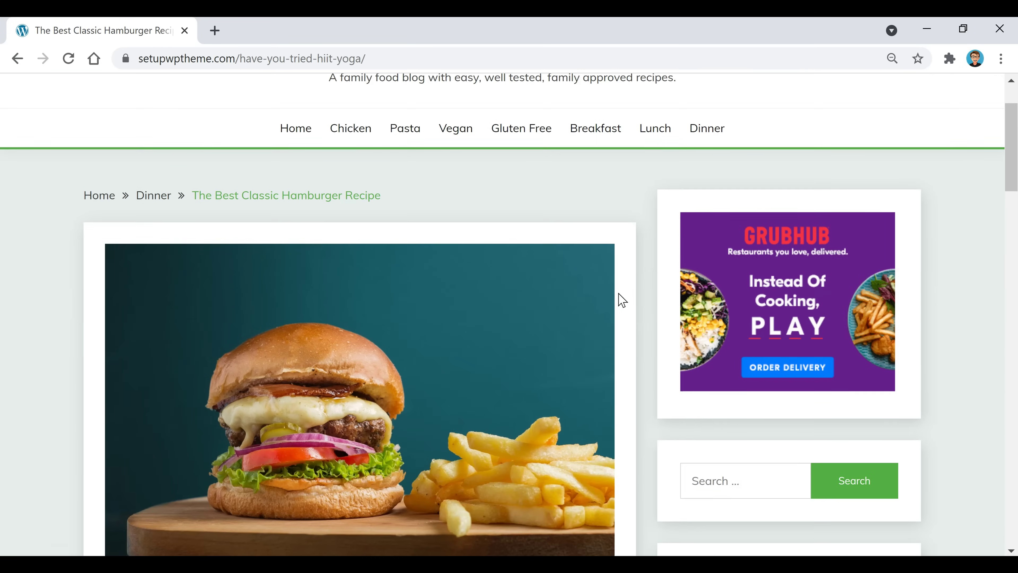
pyautogui.scroll(-5, 662, 330)
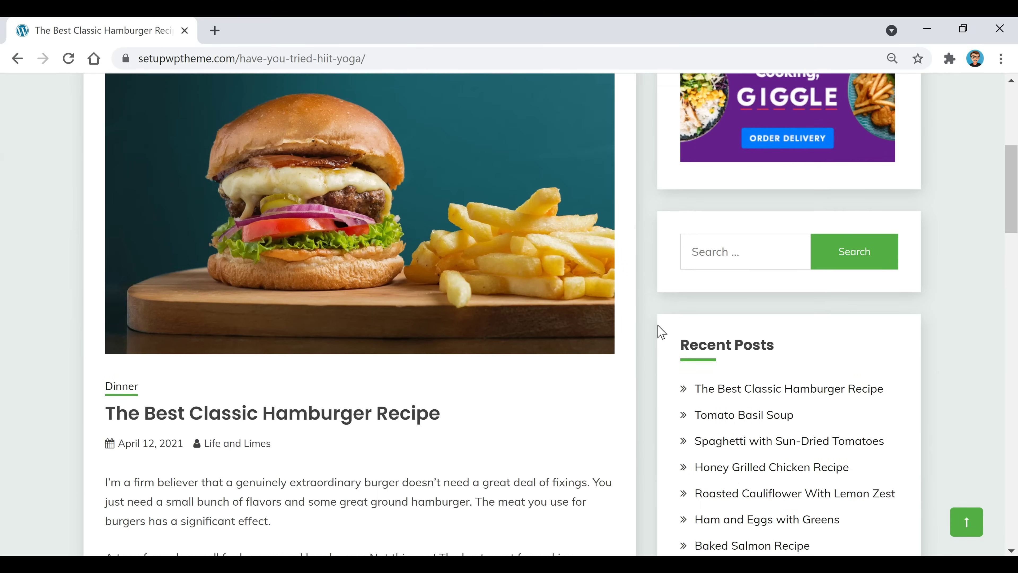
pyautogui.scroll(-4, 400, 336)
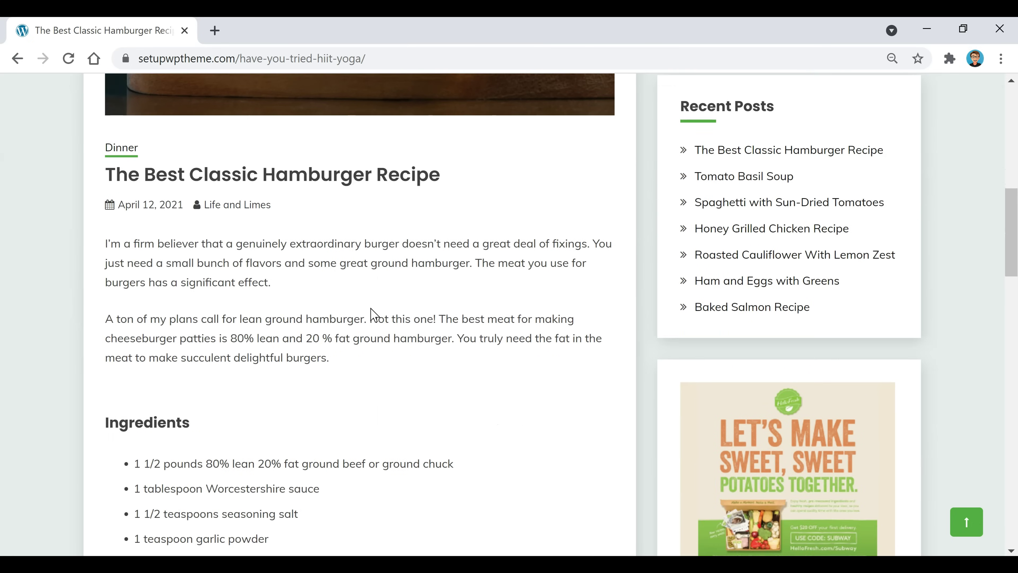
pyautogui.scroll(-2, 35, 314)
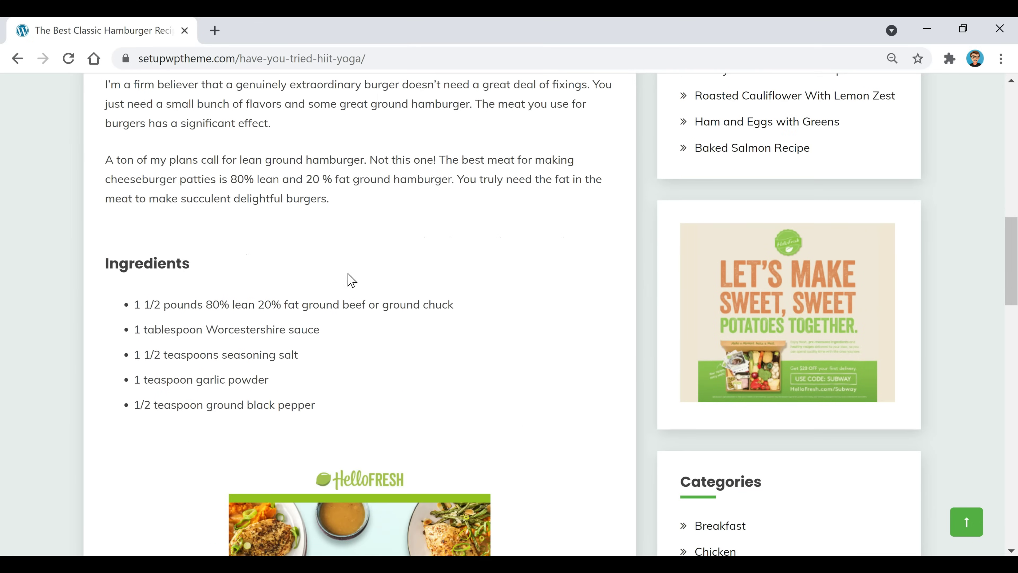
pyautogui.scroll(-5, 439, 311)
pyautogui.scroll(-5, 553, 319)
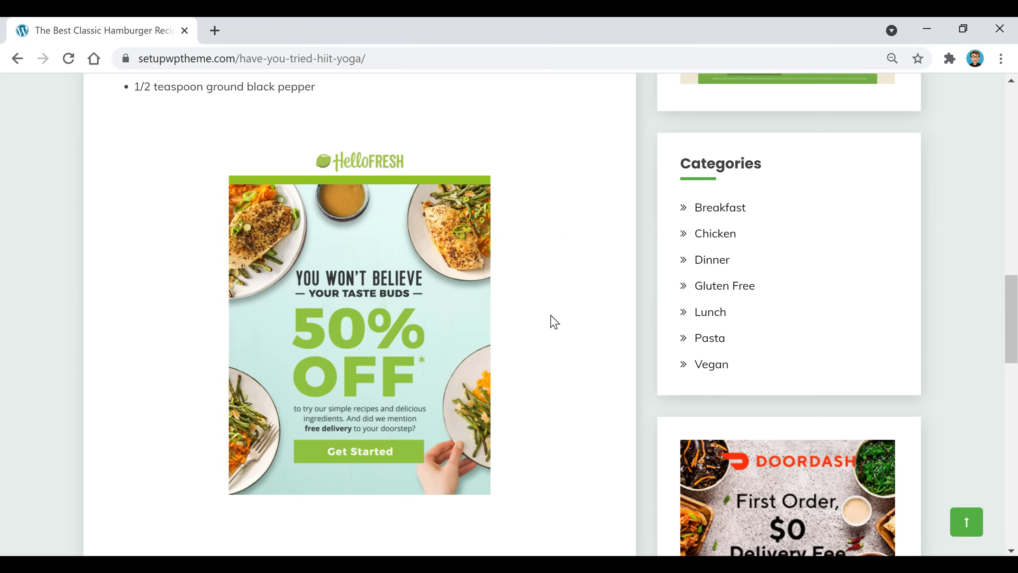
pyautogui.scroll(-2, 555, 321)
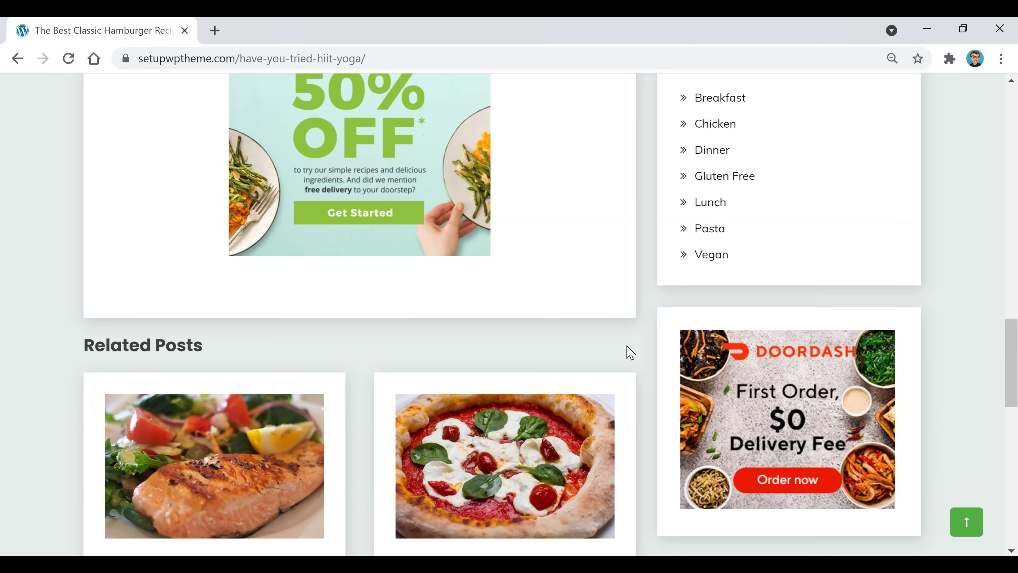
pyautogui.scroll(-6, 630, 353)
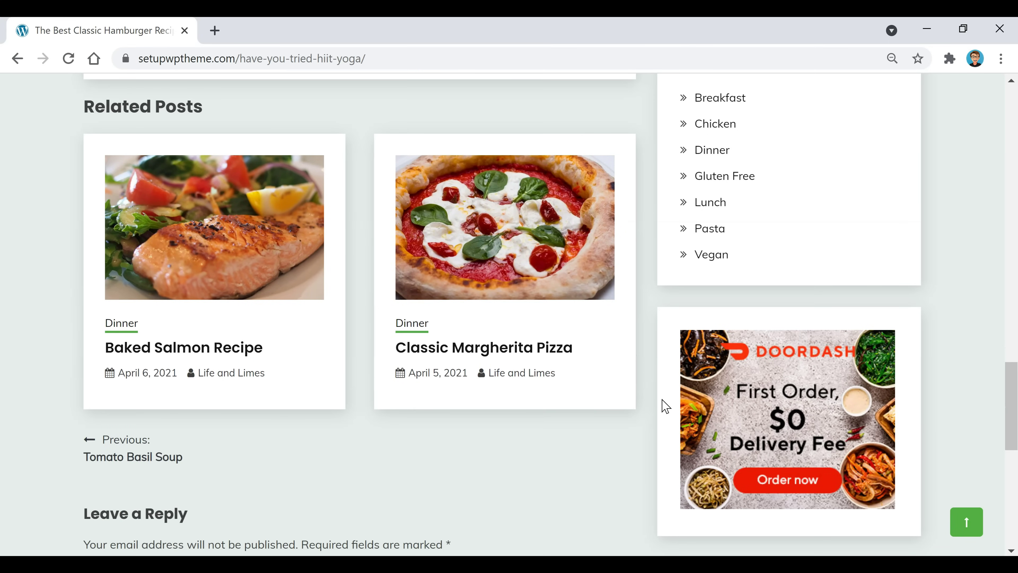
# Review the hamburger post back up to its header, and return to the Life and Limes homepage.
pyautogui.scroll(10, 666, 406)
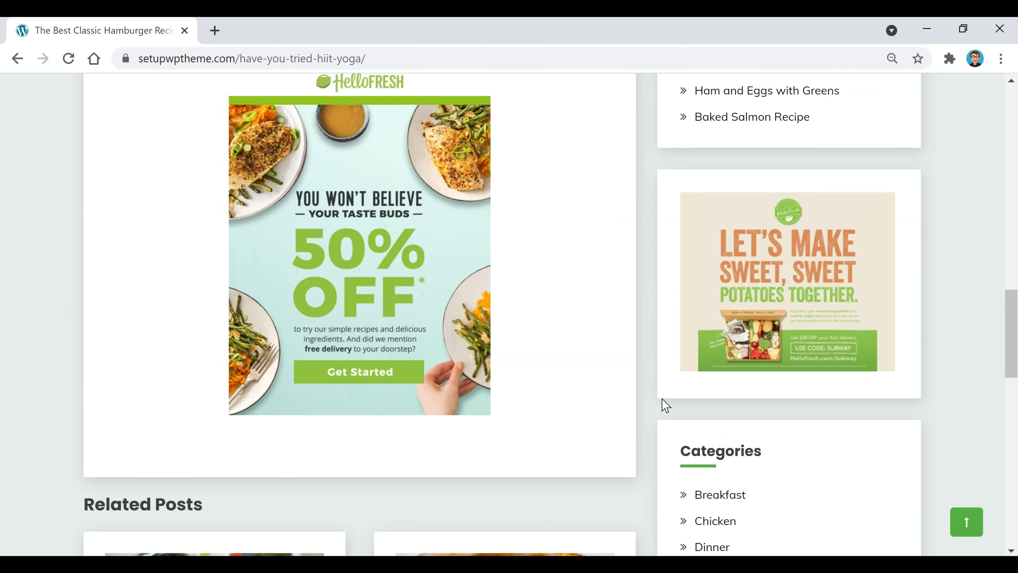
pyautogui.scroll(12, 666, 405)
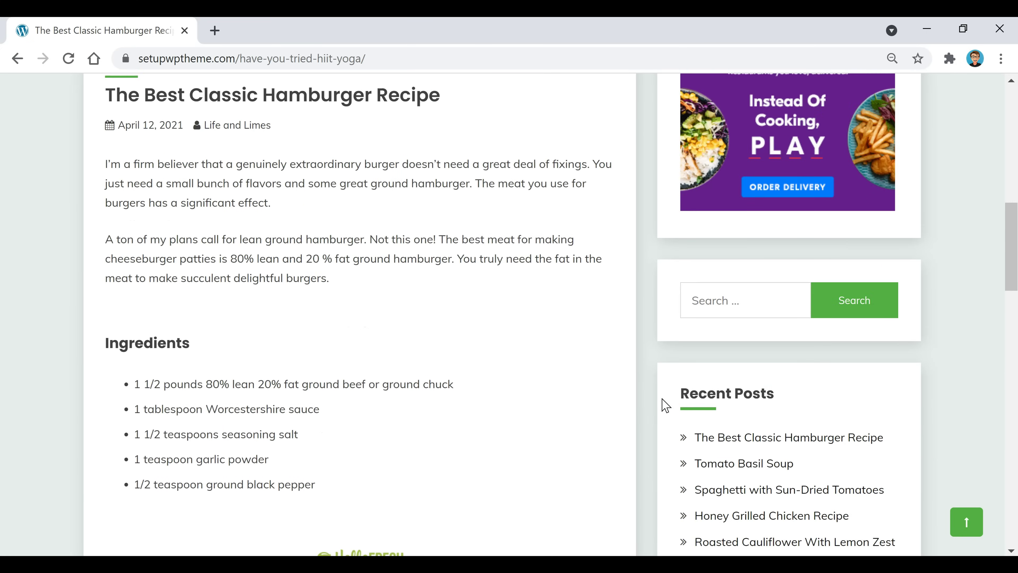
pyautogui.scroll(10, 665, 405)
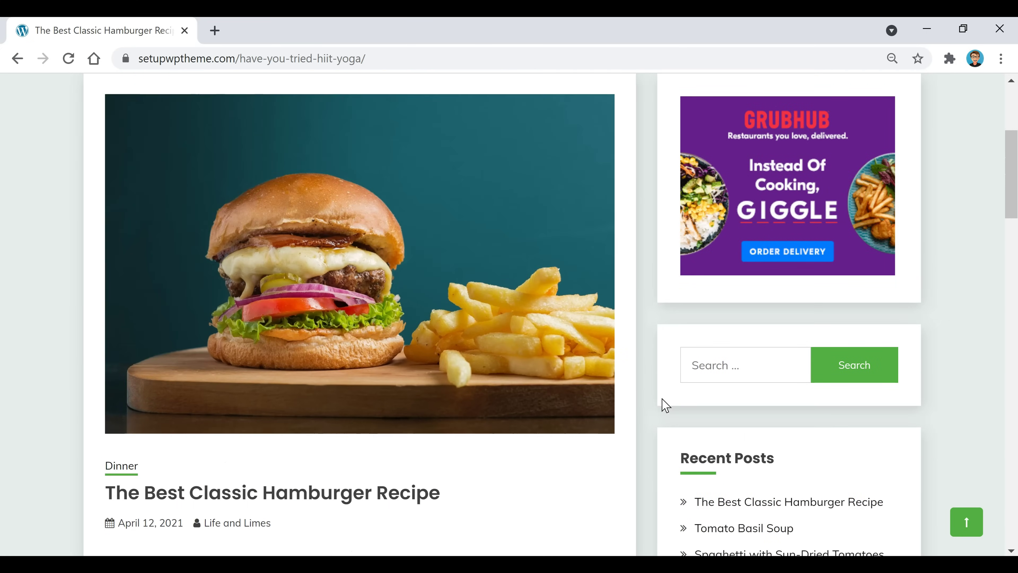
pyautogui.scroll(6, 665, 406)
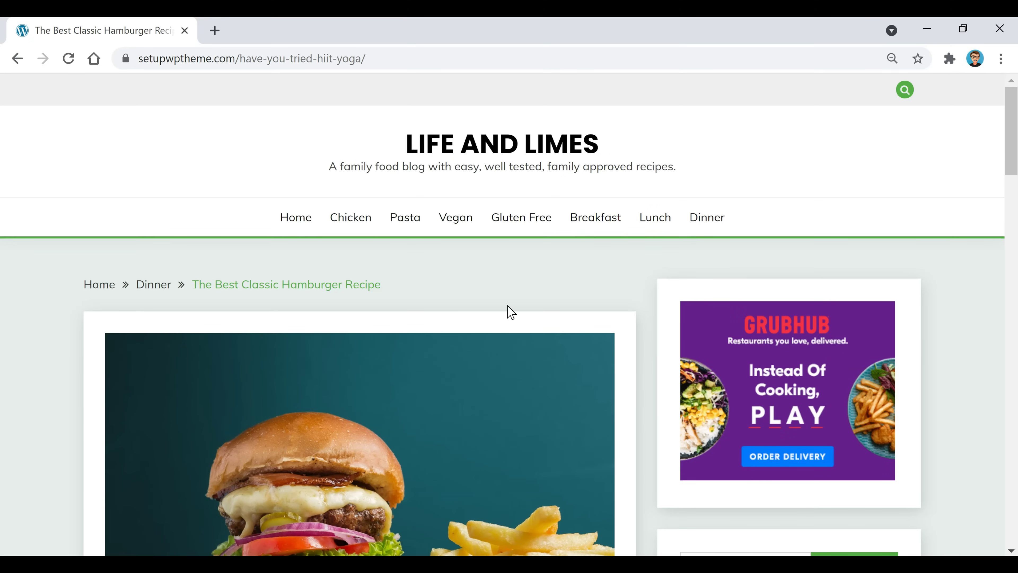
pyautogui.click(431, 154)
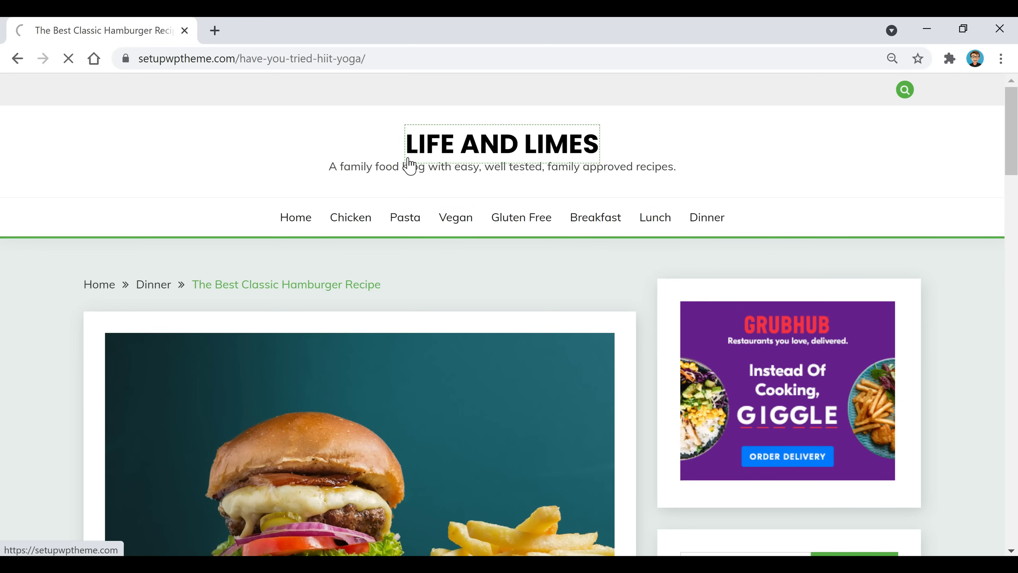